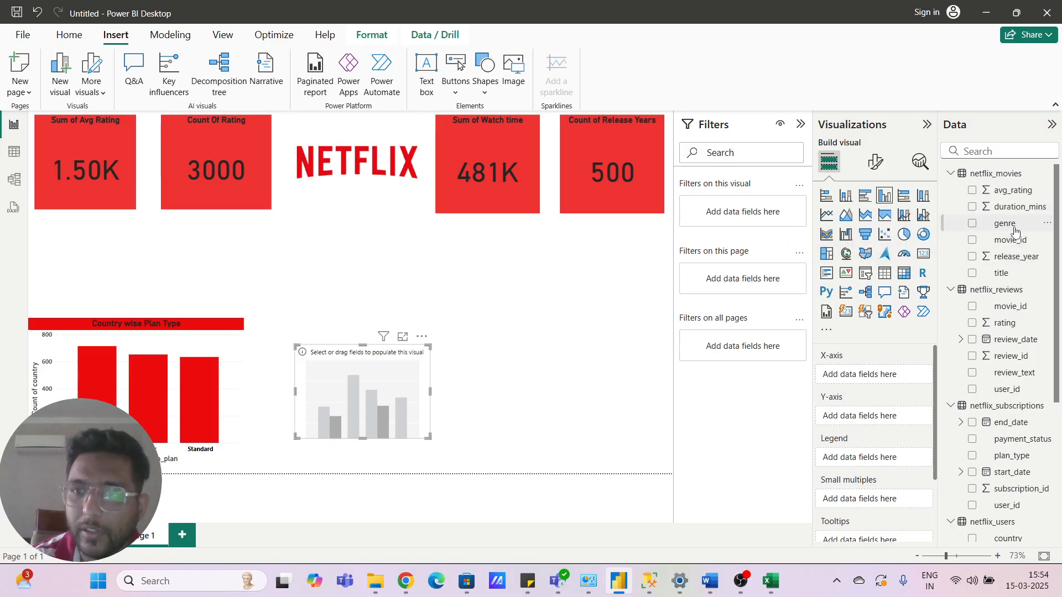
# Step: Populate the empty column chart with duration_mins on the Y-axis and rating on the X-axis, and widen it slightly
pyautogui.moveTo(1015, 208); pyautogui.dragTo(860, 424)
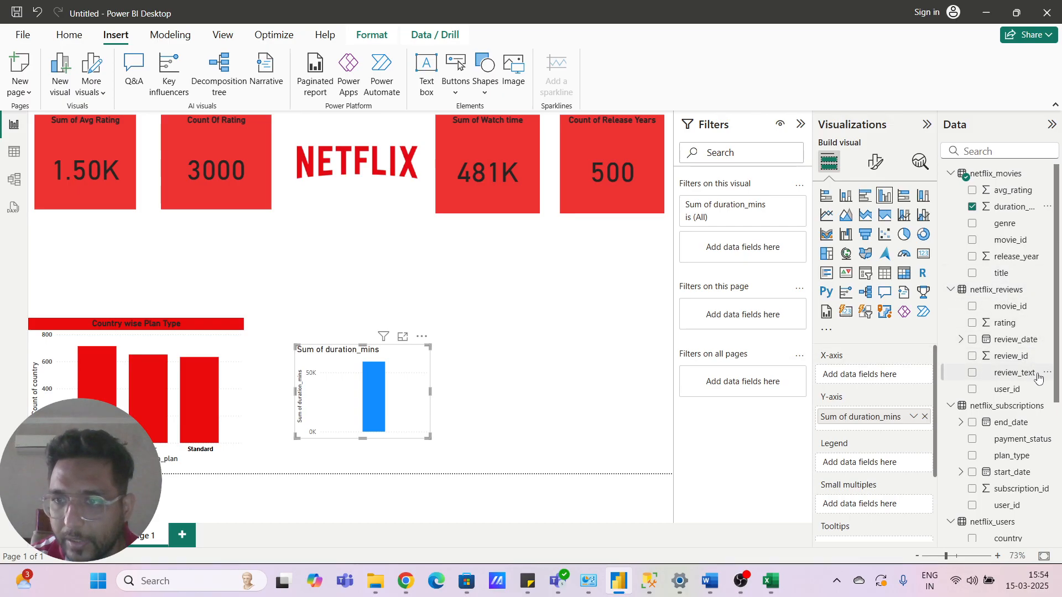
pyautogui.moveTo(1016, 330); pyautogui.dragTo(889, 378)
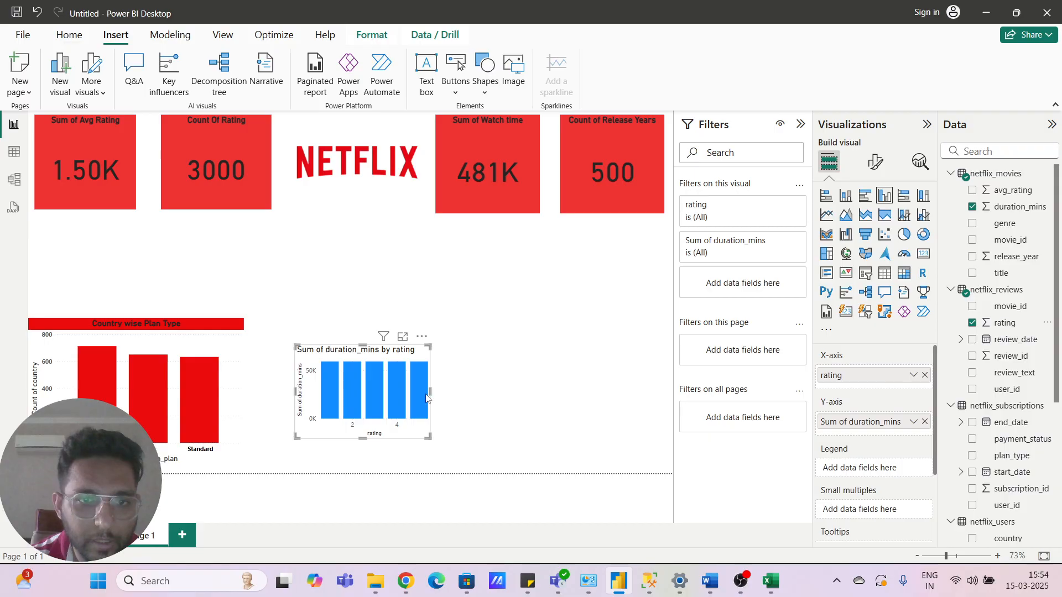
pyautogui.moveTo(431, 392)
pyautogui.mouseDown()
pyautogui.moveTo(533, 391)
pyautogui.moveTo(447, 393)
pyautogui.mouseUp()
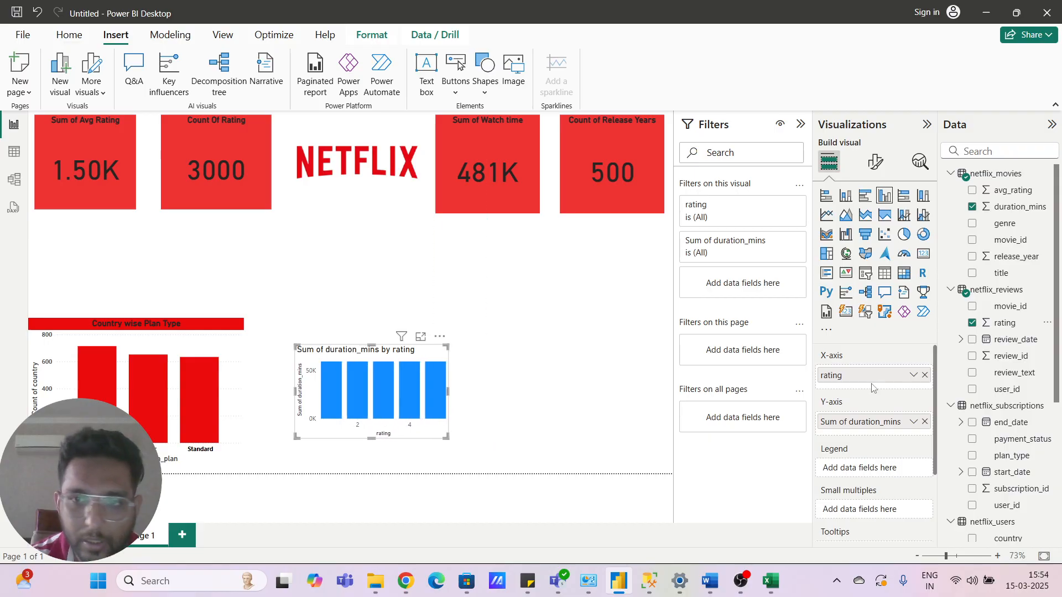
# Step: Replace rating on the X-axis with user_id from netflix_reviews and adjust the chart's width
pyautogui.click(925, 376)
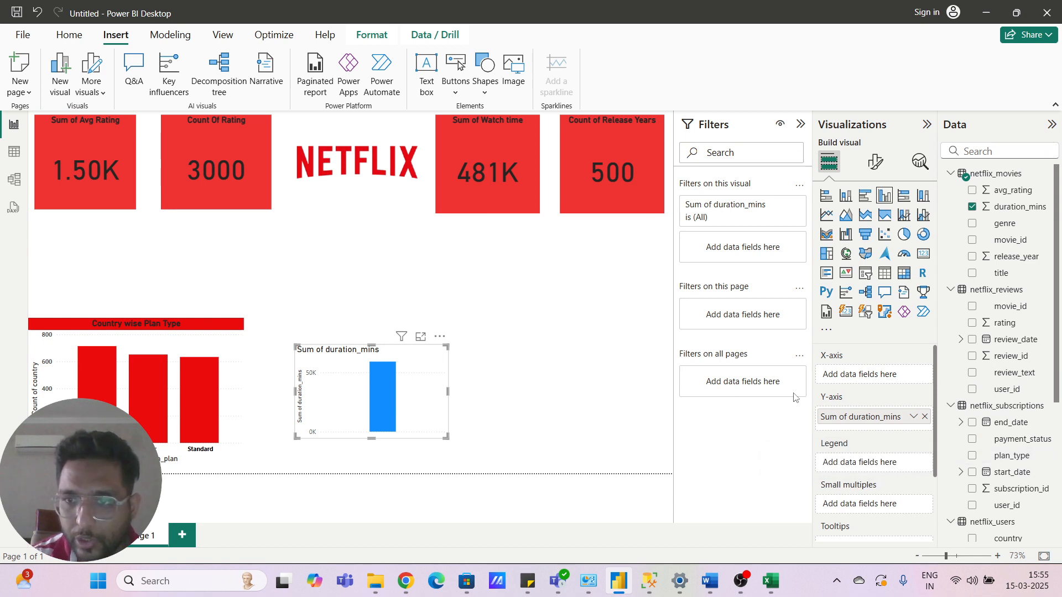
pyautogui.moveTo(1003, 390); pyautogui.dragTo(863, 375)
pyautogui.moveTo(448, 391); pyautogui.dragTo(575, 391)
pyautogui.moveTo(435, 437)
pyautogui.mouseDown()
pyautogui.moveTo(442, 472)
pyautogui.moveTo(442, 439)
pyautogui.mouseUp()
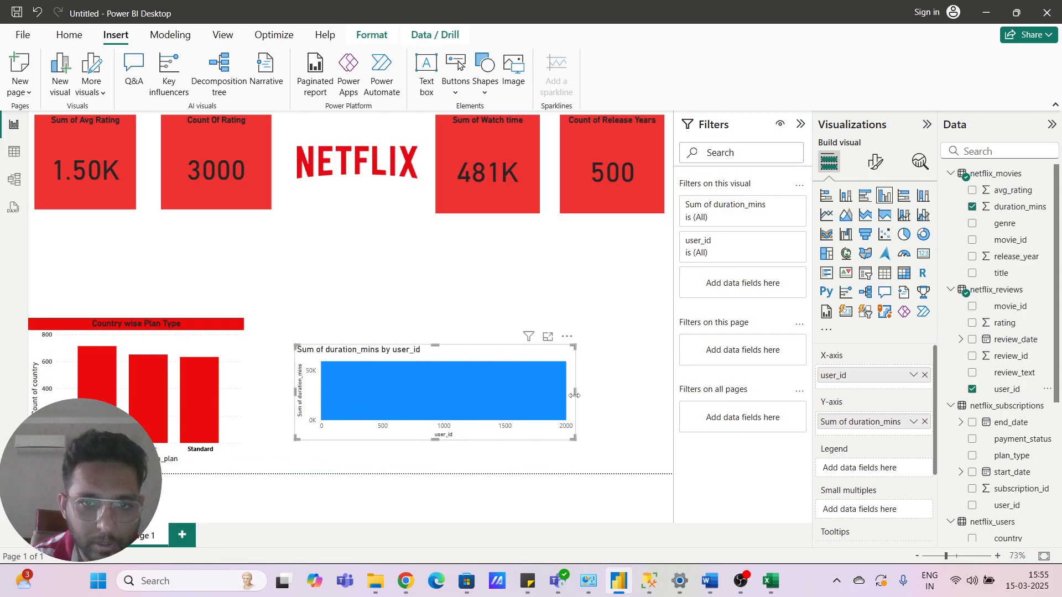
pyautogui.moveTo(567, 398); pyautogui.dragTo(469, 398)
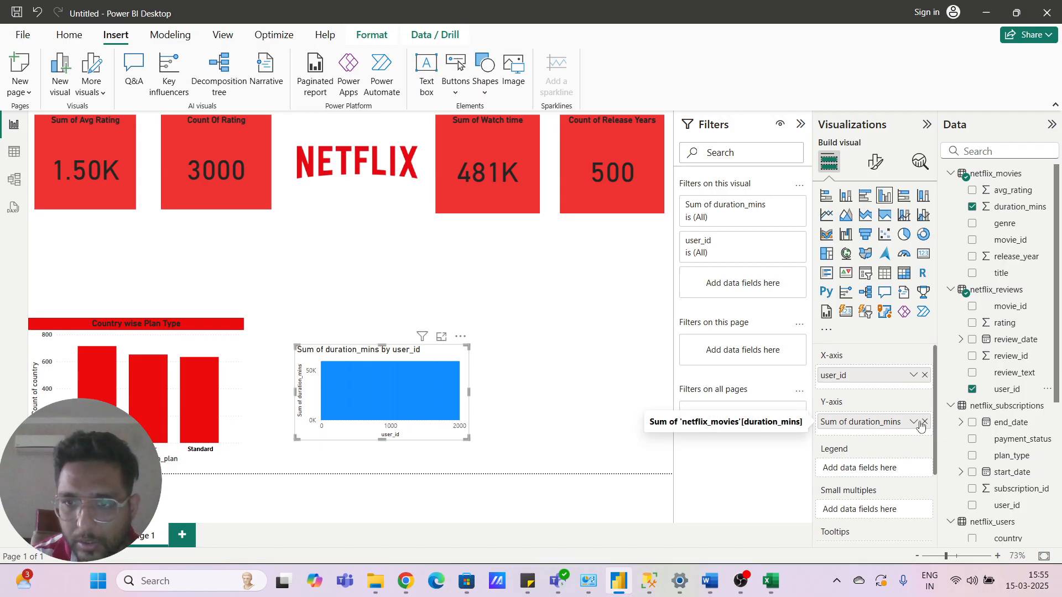
# Step: Swap the X-axis field for user_id from the netflix_watch_history table
pyautogui.click(925, 375)
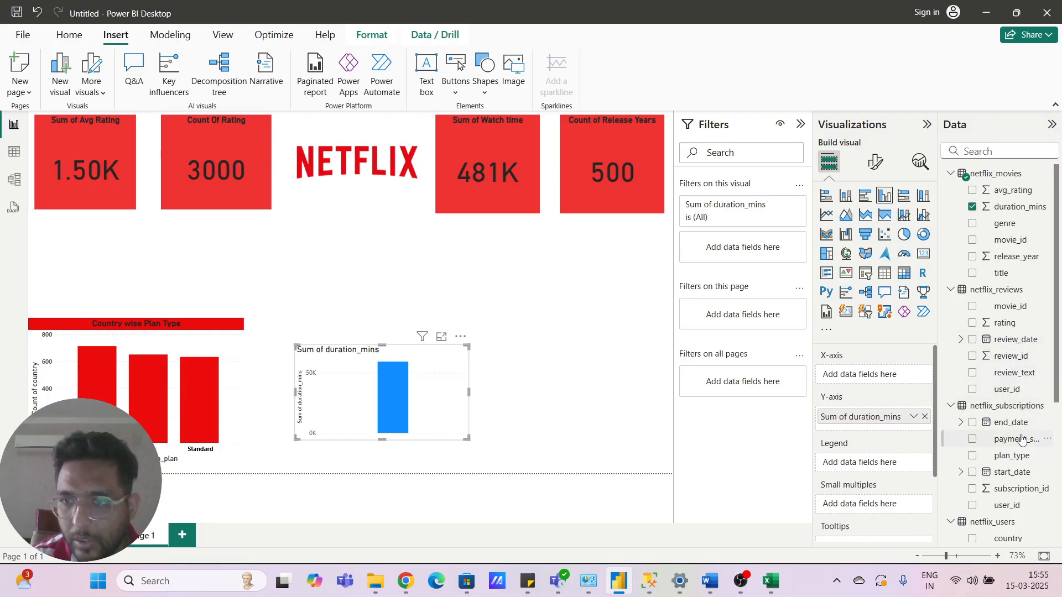
pyautogui.scroll(-4, 1004, 464)
pyautogui.scroll(-2, 1001, 457)
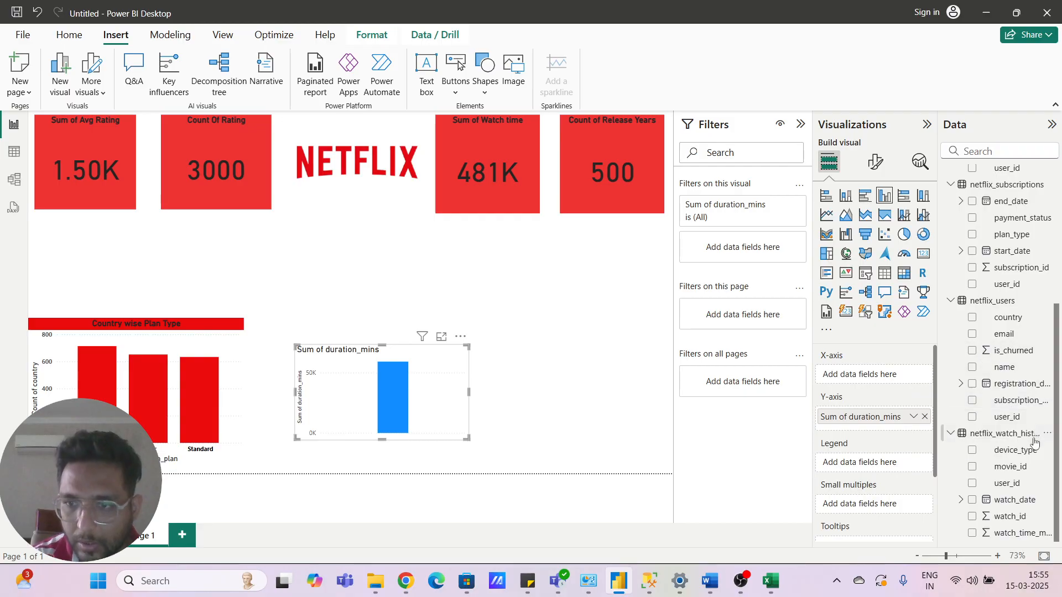
pyautogui.moveTo(1012, 483); pyautogui.dragTo(874, 381)
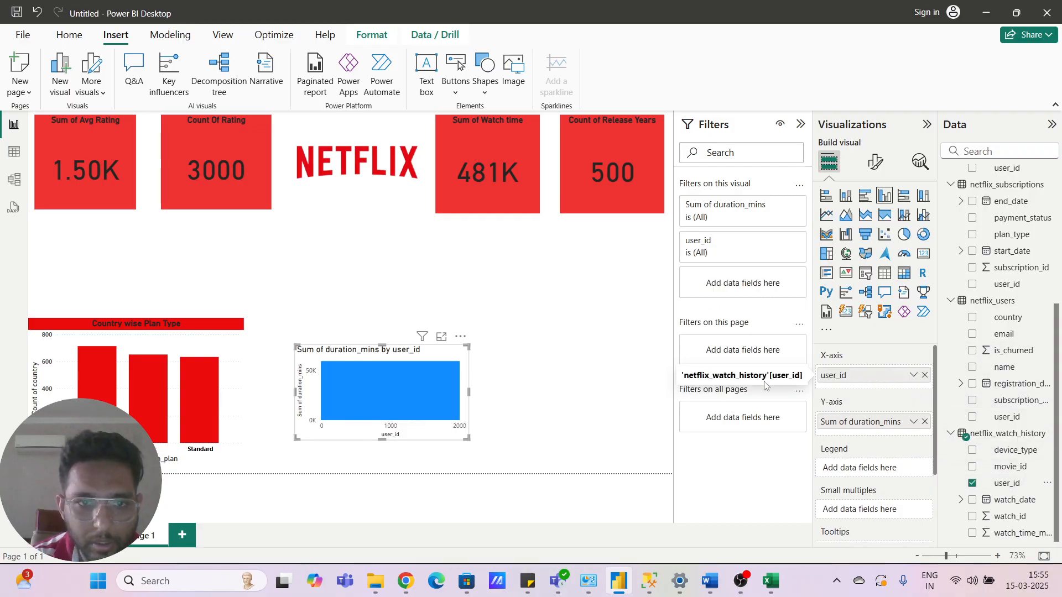
# Step: Replace the X-axis field with device_type from netflix_watch_history and make the chart wider and taller
pyautogui.click(926, 376)
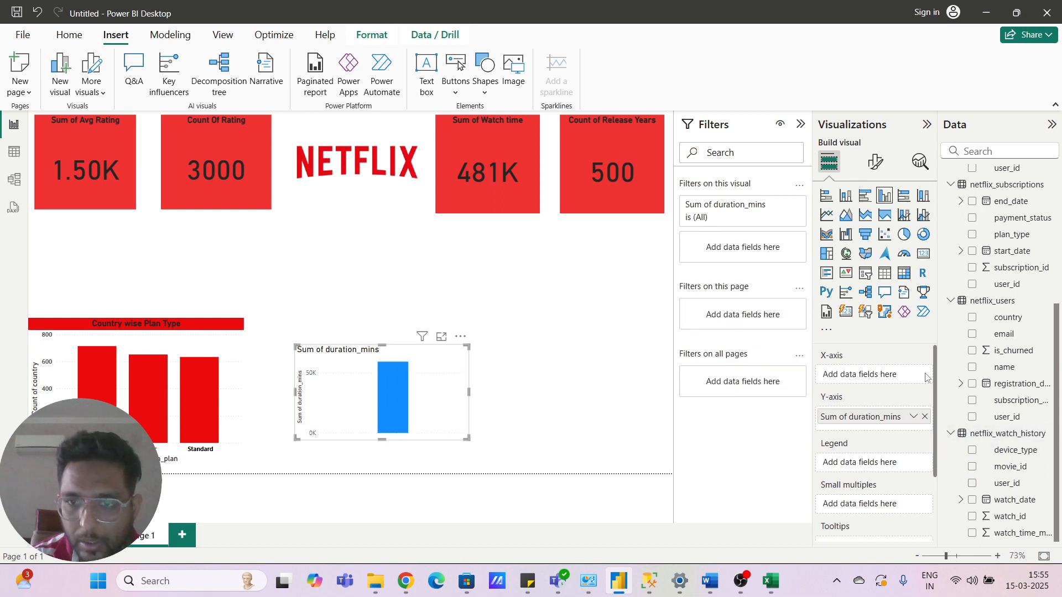
pyautogui.moveTo(1017, 453); pyautogui.dragTo(871, 379)
pyautogui.moveTo(469, 391); pyautogui.dragTo(560, 392)
pyautogui.moveTo(436, 440); pyautogui.dragTo(438, 476)
# Step: Move the device_type chart up beside the Country wise Plan Type chart, aligning their top edges
pyautogui.click(427, 326)
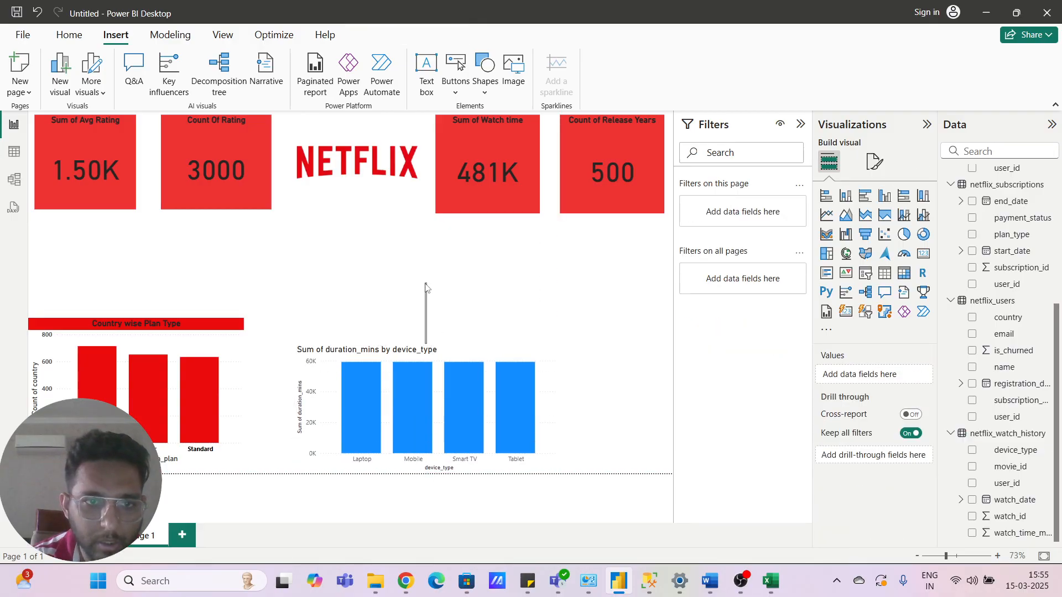
pyautogui.click(444, 341)
pyautogui.moveTo(444, 342); pyautogui.dragTo(395, 334)
# Step: Copy the Country wise Plan Type chart's formatting onto the device_type chart with Format painter and make the chart slightly taller
pyautogui.click(183, 348)
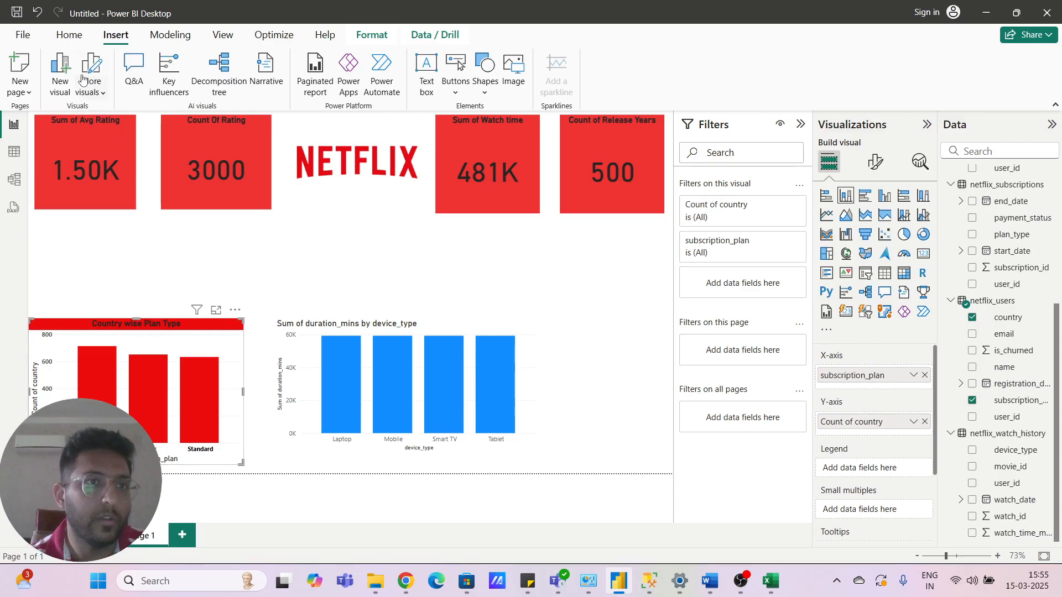
pyautogui.click(71, 36)
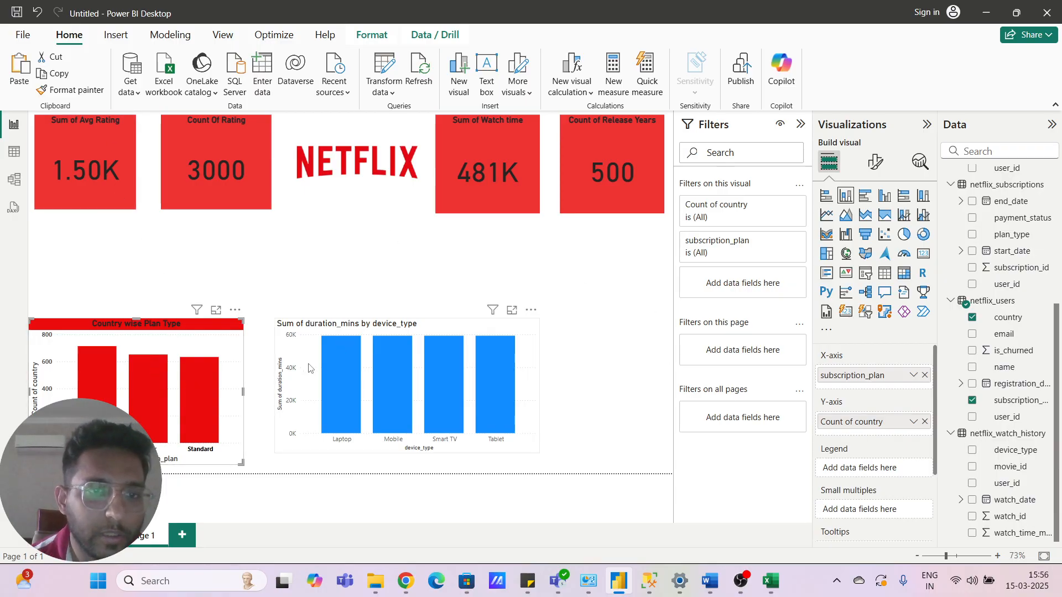
pyautogui.click(340, 334)
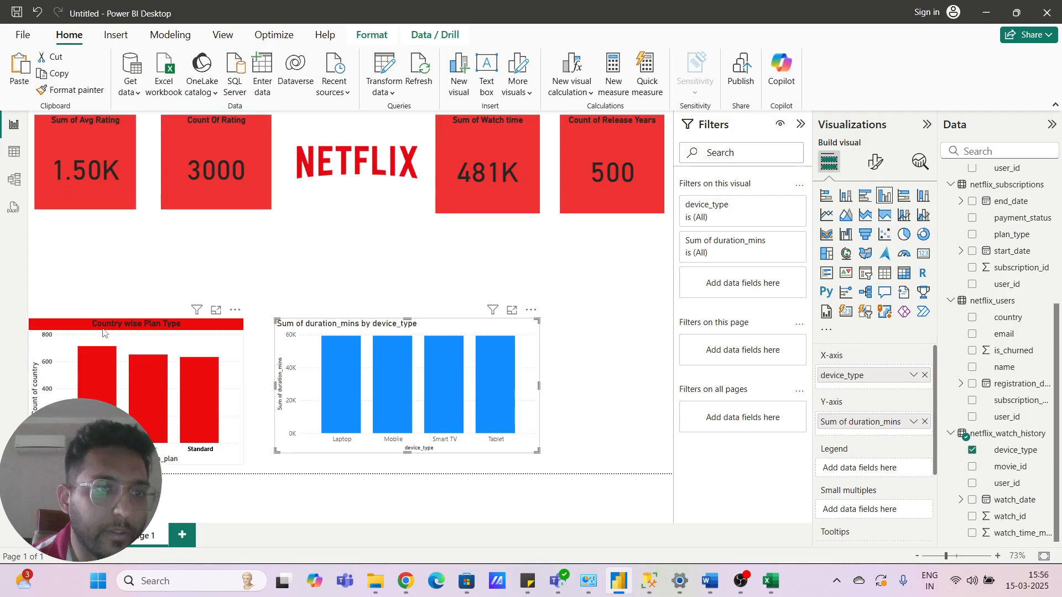
pyautogui.click(126, 344)
pyautogui.click(70, 90)
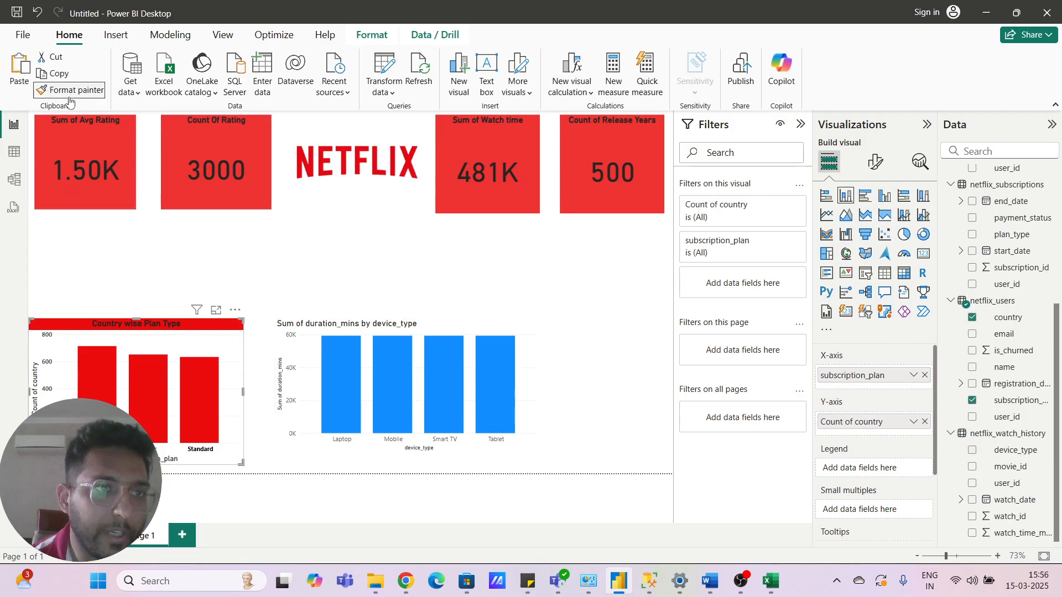
pyautogui.click(419, 371)
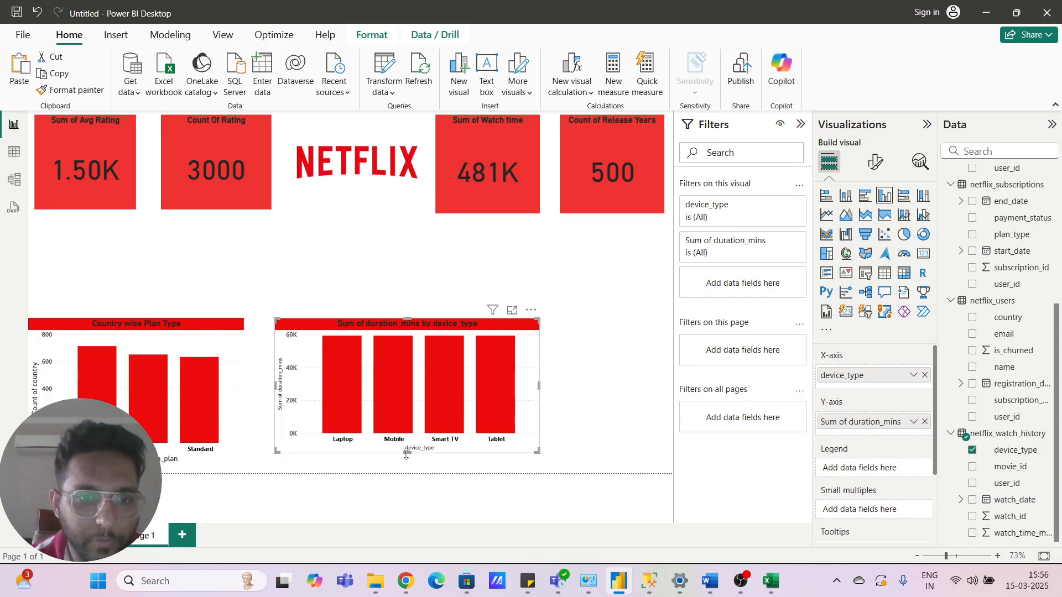
pyautogui.moveTo(407, 454); pyautogui.dragTo(412, 461)
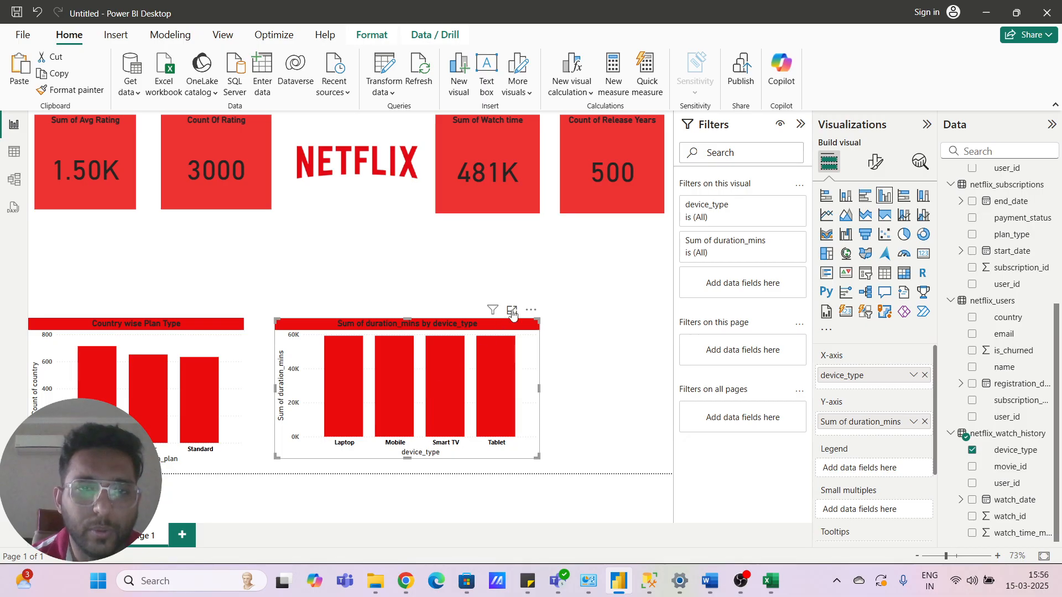
# Step: Convert the device_type chart to a pie chart and narrow it
pyautogui.click(906, 236)
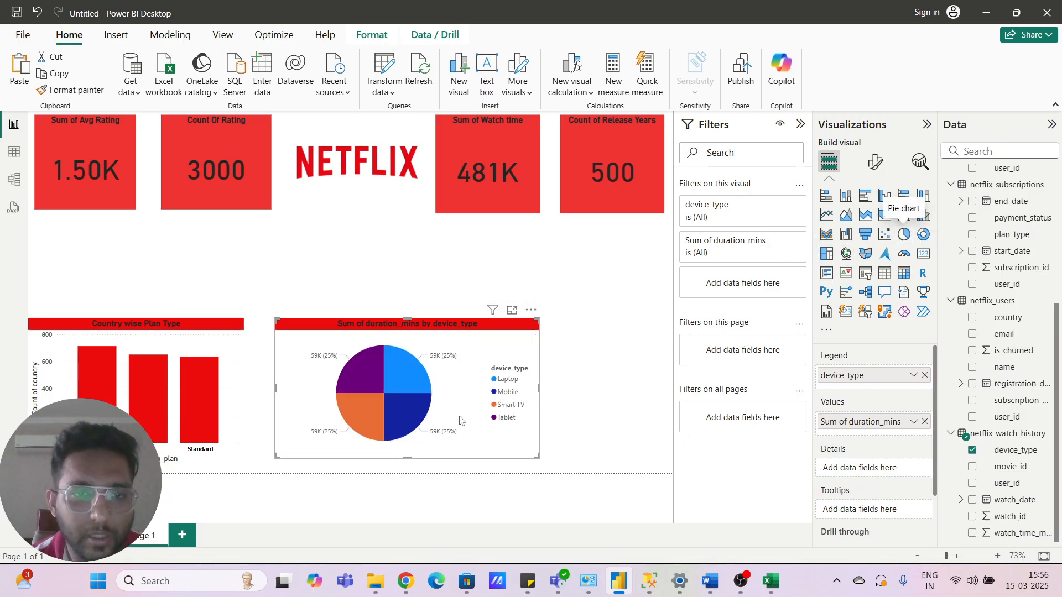
pyautogui.moveTo(540, 389); pyautogui.dragTo(433, 403)
# Step: Try to copy the Country wise Plan Type chart's formatting onto the pie chart with Format painter
pyautogui.click(161, 350)
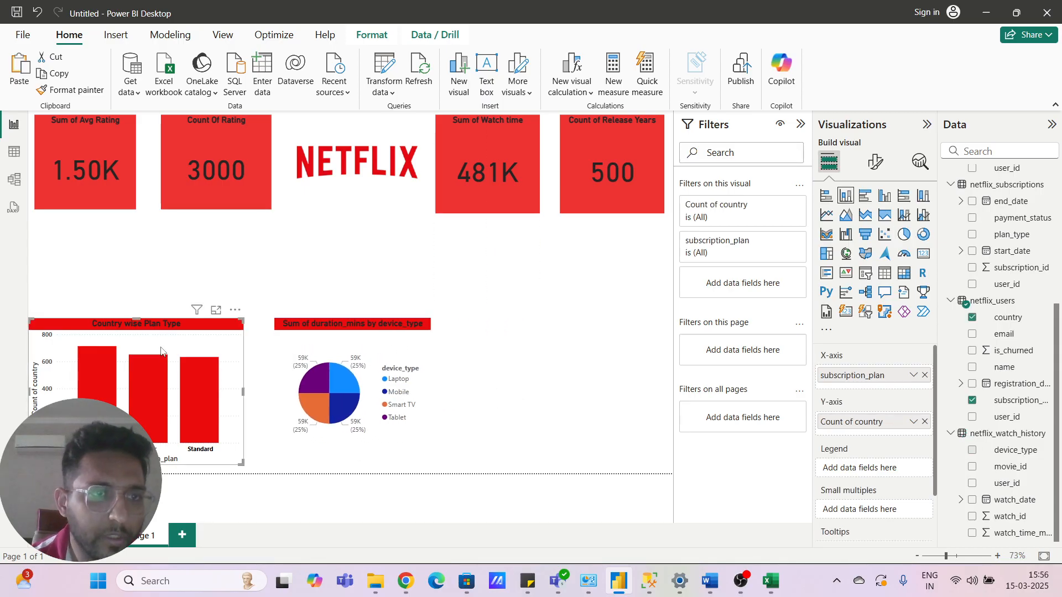
pyautogui.click(70, 89)
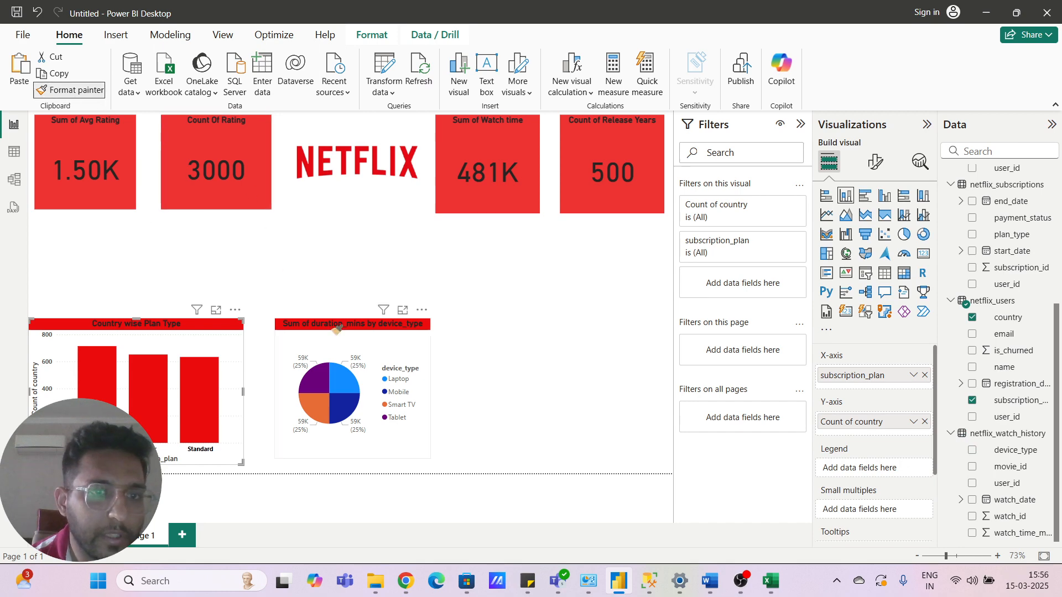
pyautogui.click(357, 349)
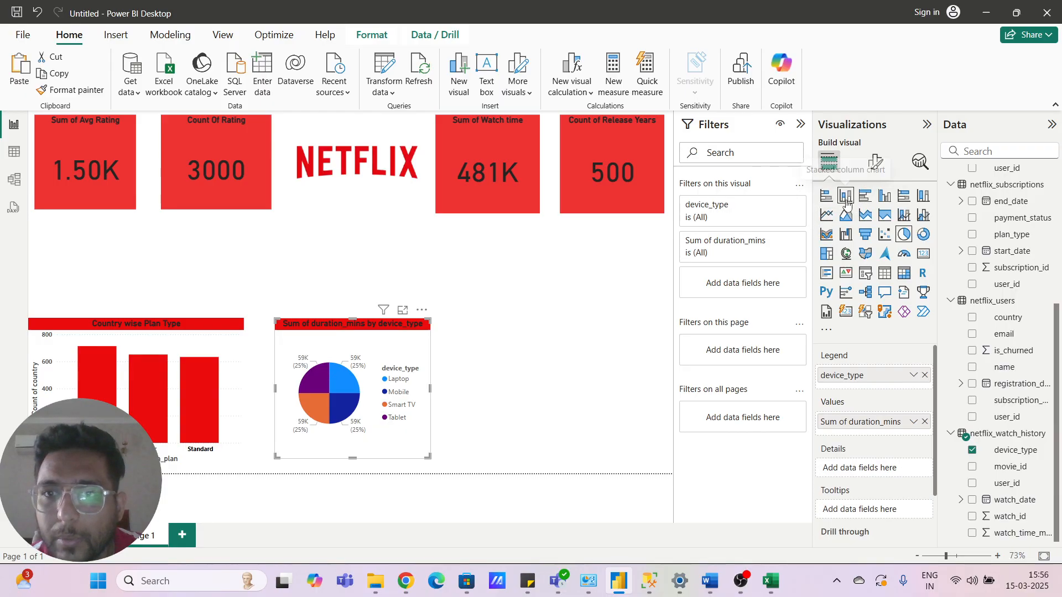
# Step: Try the device_type visual as 100% stacked bar, 100% stacked column, clustered bar, stacked column and stacked bar charts
pyautogui.click(900, 197)
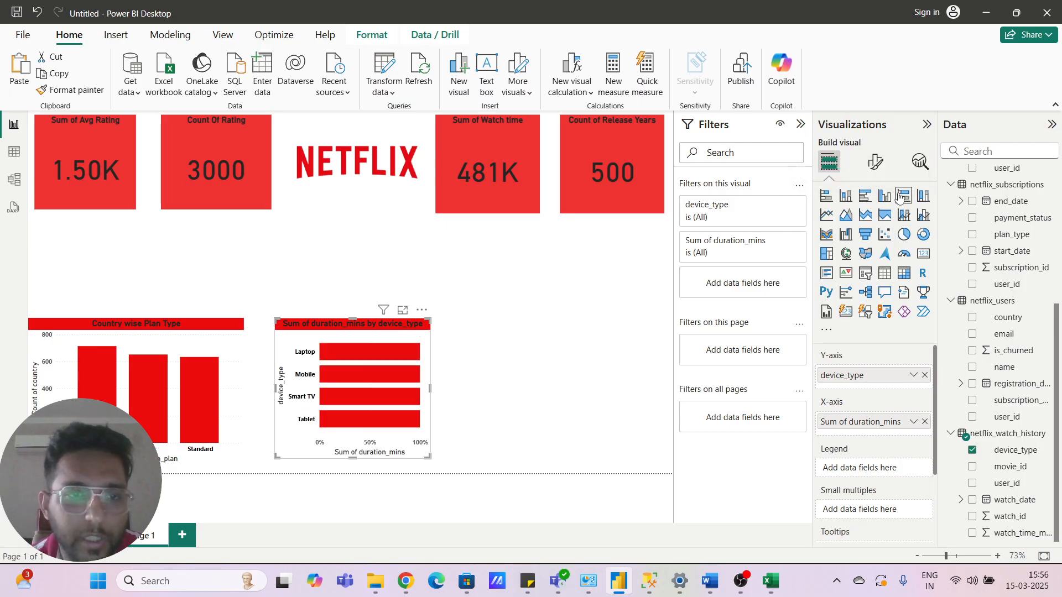
pyautogui.click(924, 196)
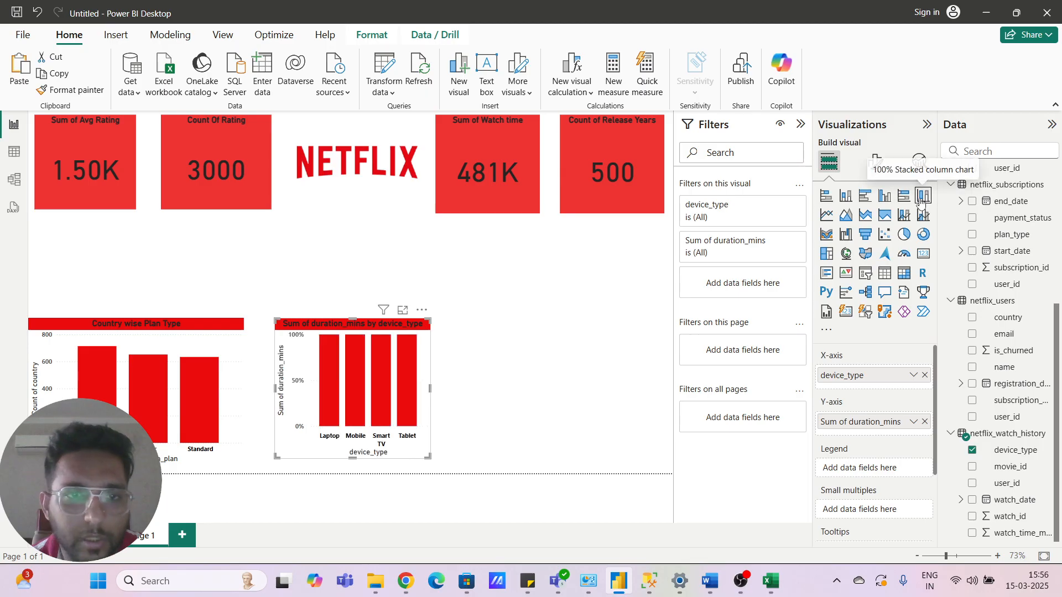
pyautogui.click(872, 197)
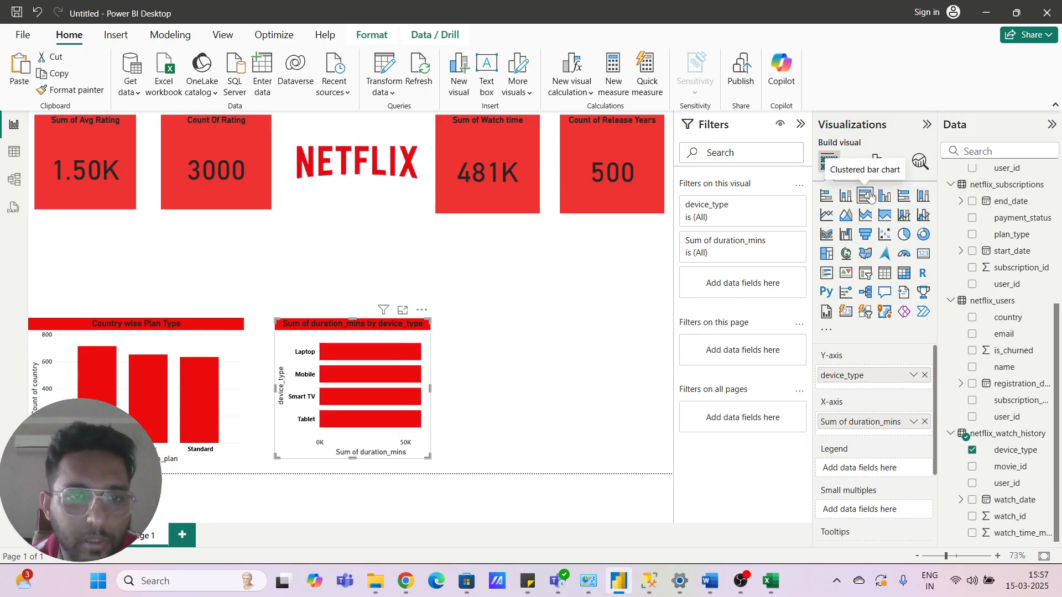
pyautogui.click(845, 197)
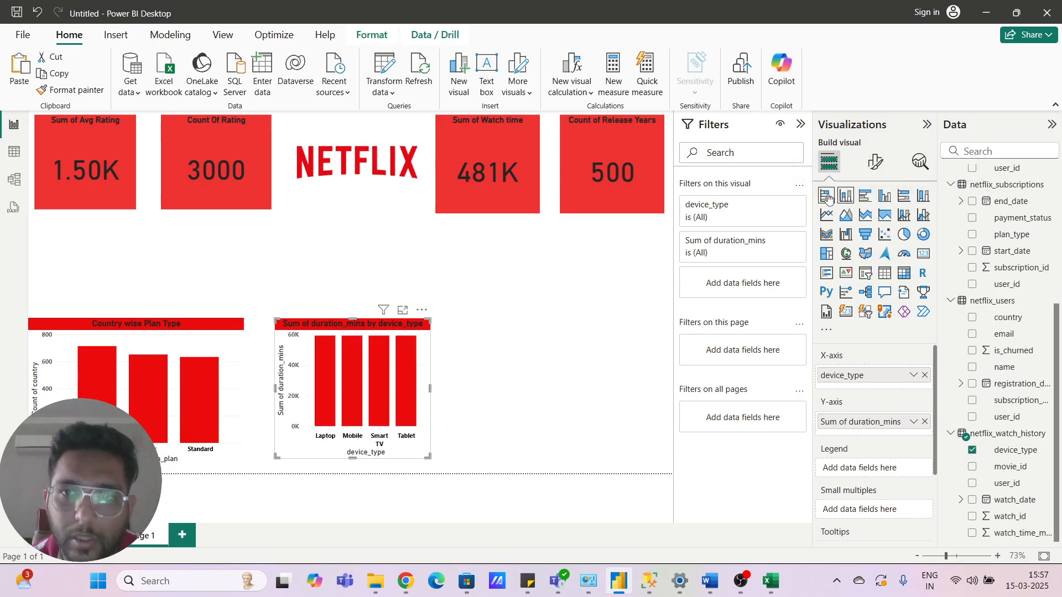
pyautogui.click(827, 197)
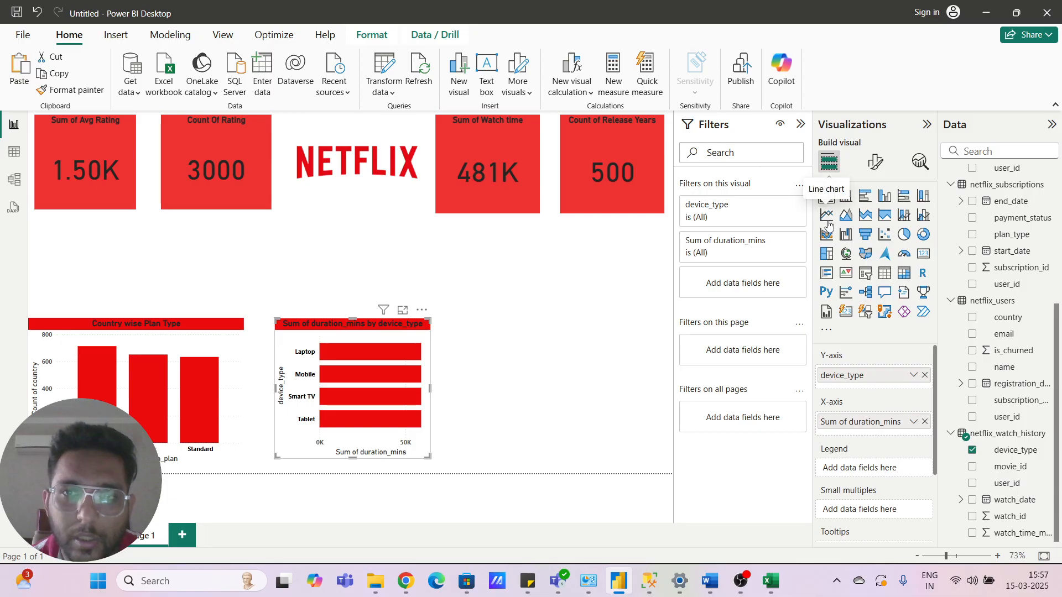
# Step: Try the device_type visual as line, area, stacked area, 100% stacked area and combined line and column charts
pyautogui.click(828, 221)
pyautogui.click(847, 218)
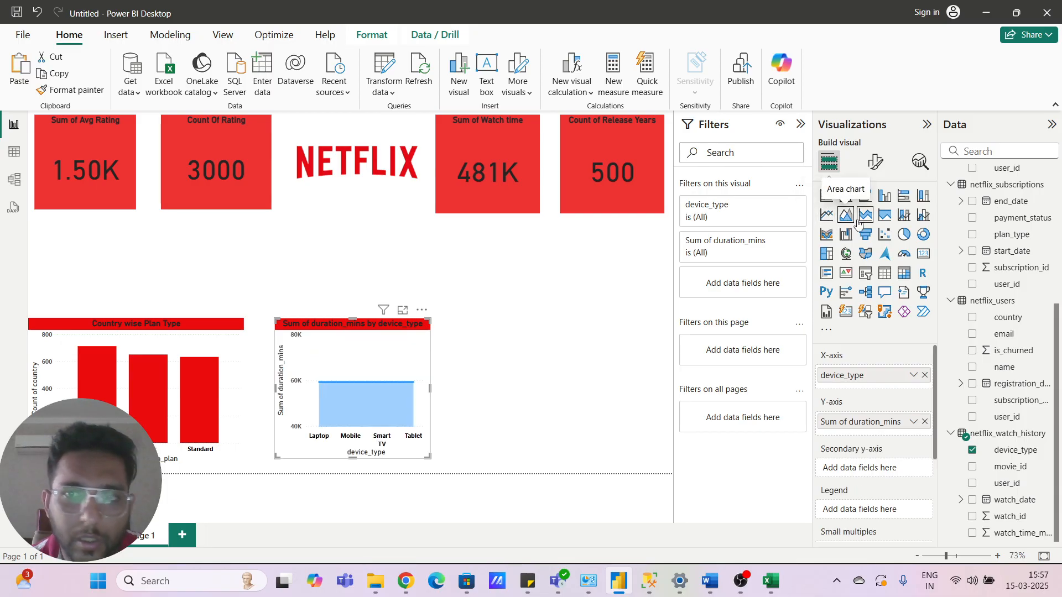
pyautogui.click(866, 216)
pyautogui.click(888, 216)
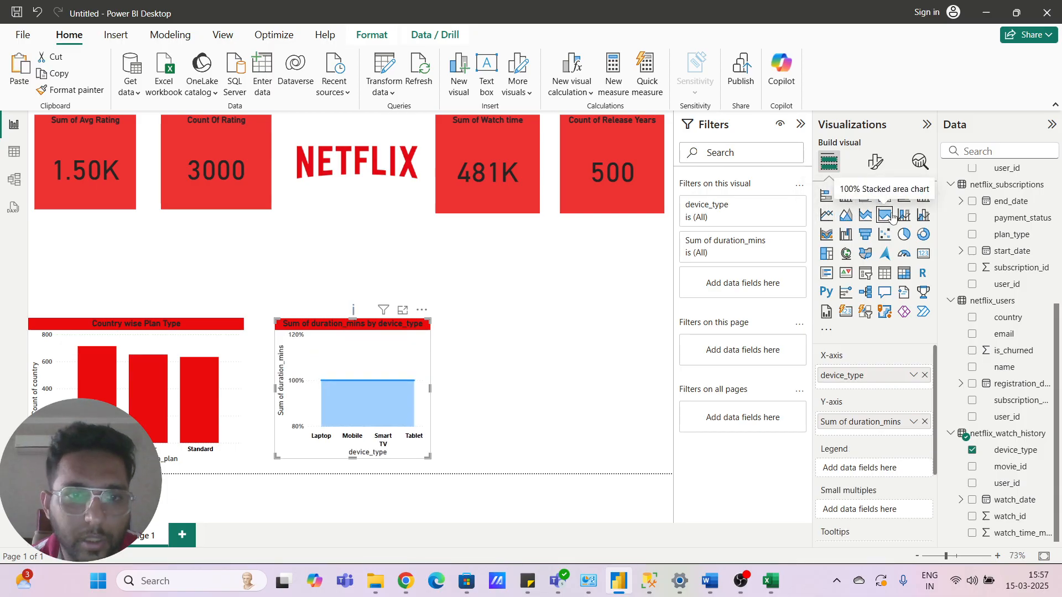
pyautogui.click(905, 215)
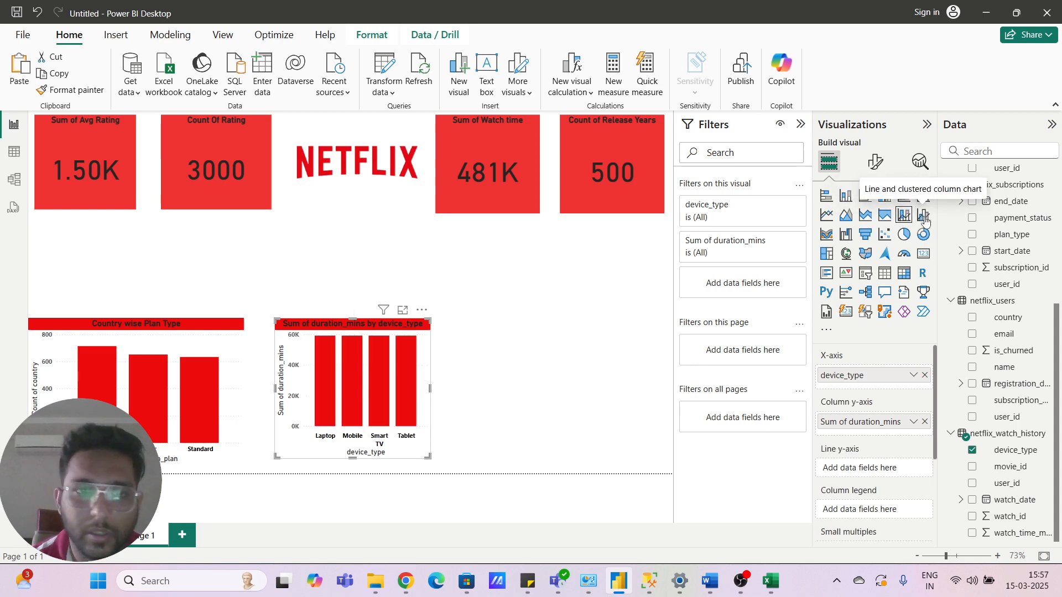
pyautogui.click(923, 216)
# Step: Try the device_type visual as ribbon, waterfall, funnel and scatter charts
pyautogui.click(827, 237)
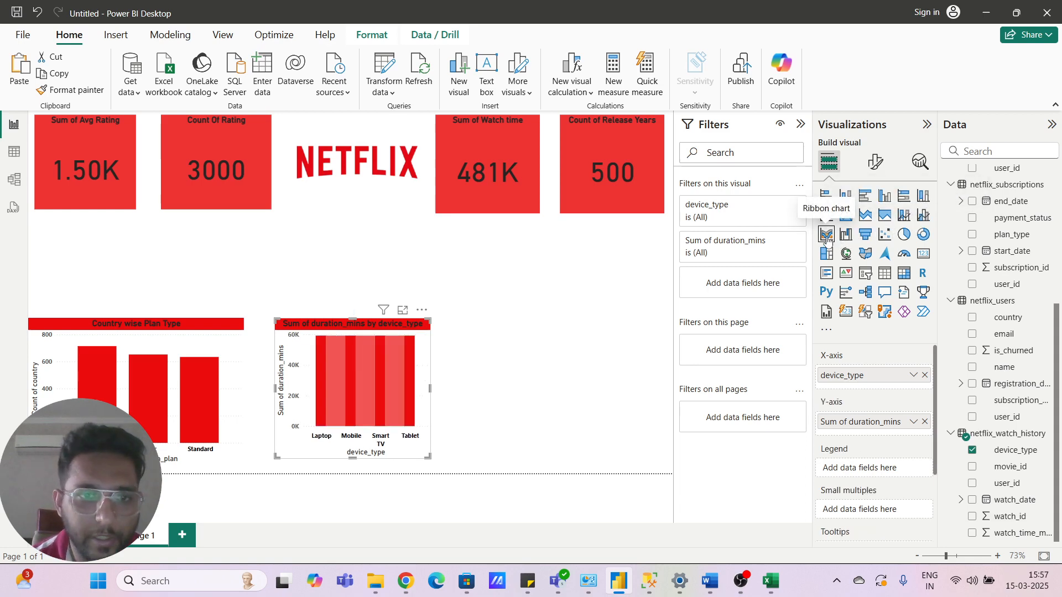
pyautogui.click(847, 239)
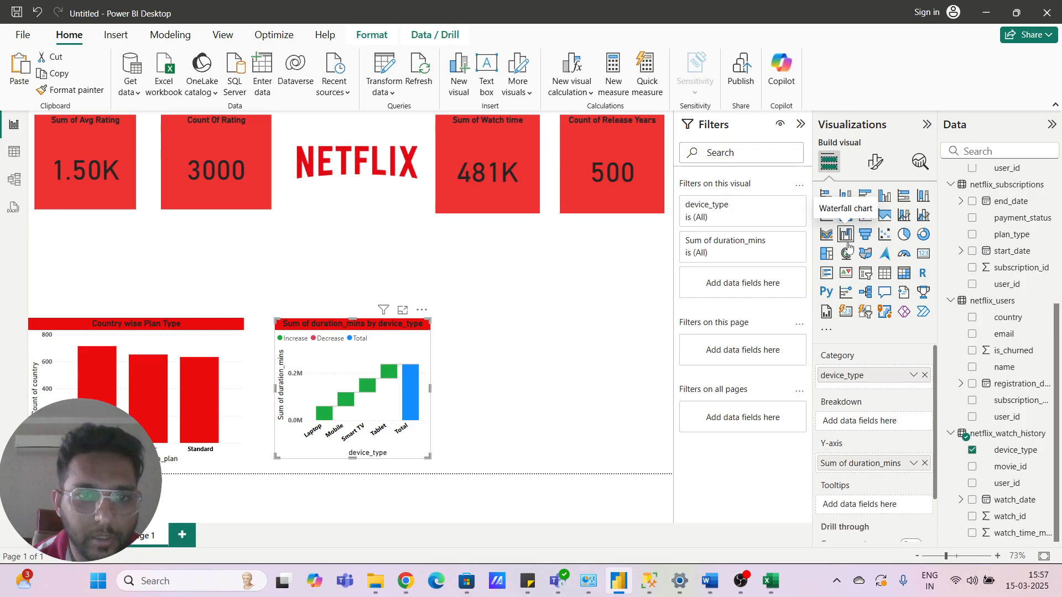
pyautogui.click(865, 237)
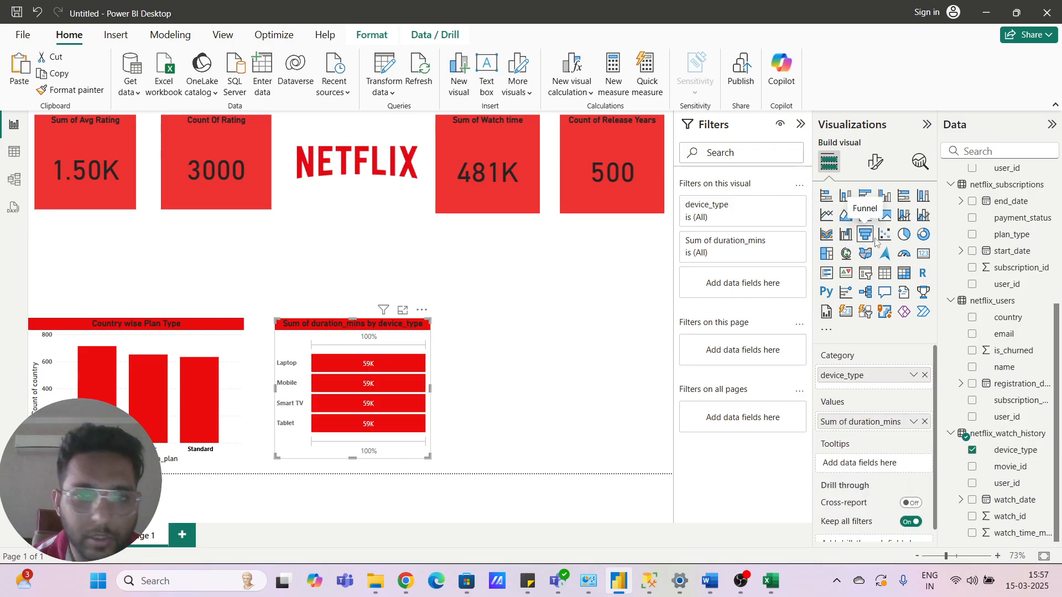
pyautogui.click(884, 235)
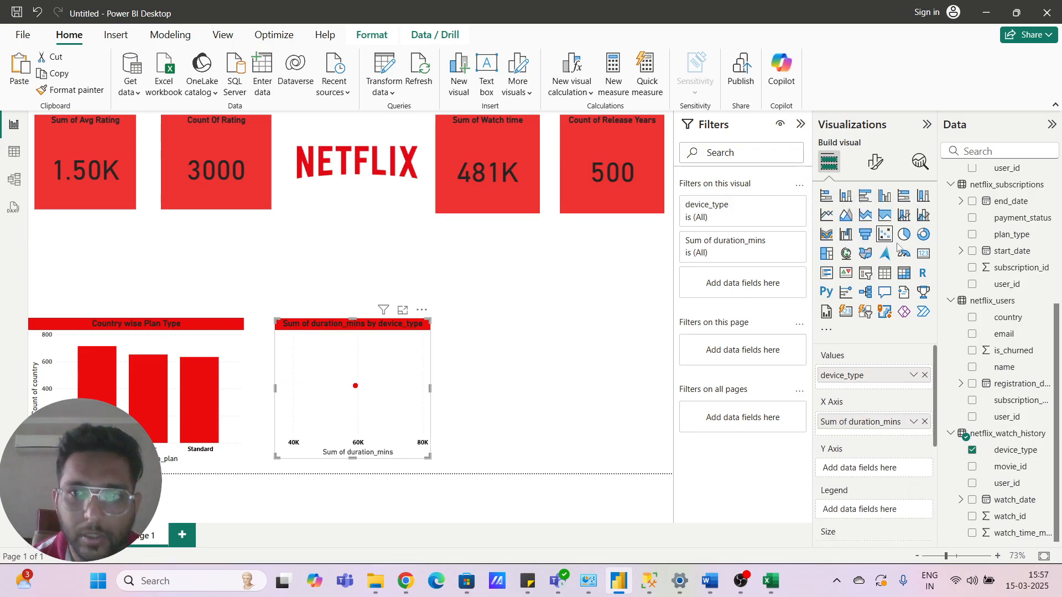
# Step: Try the device_type visual as pie and donut charts, and change it to a treemap
pyautogui.click(905, 236)
pyautogui.click(921, 237)
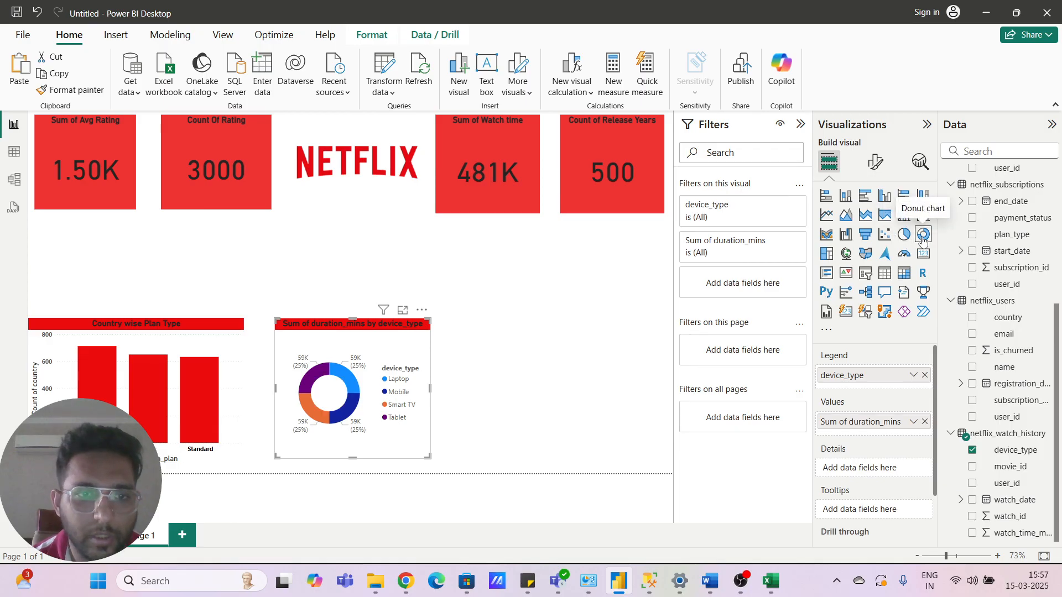
pyautogui.click(828, 255)
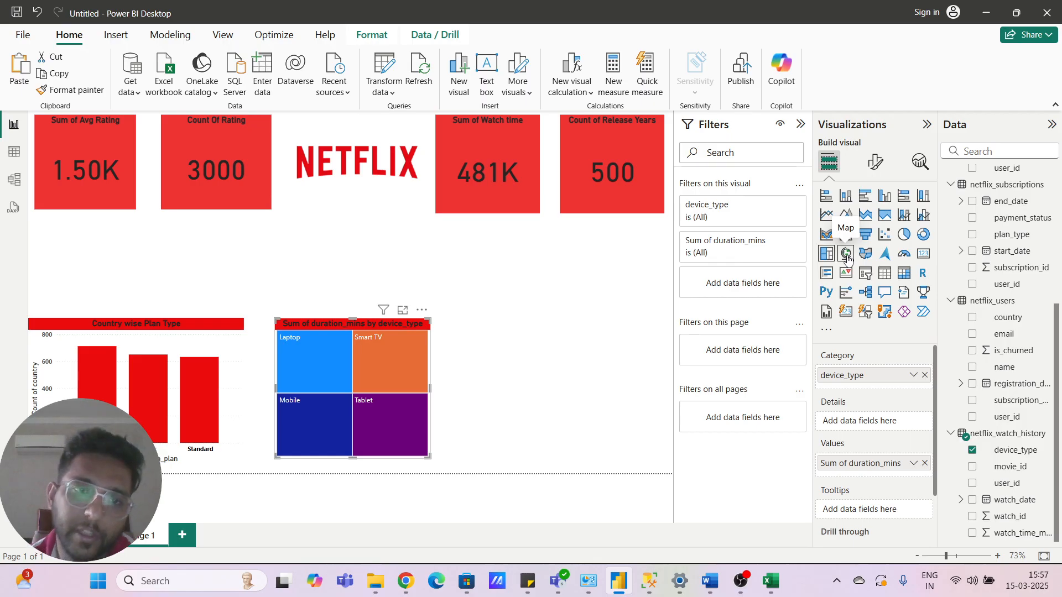
# Step: Change the device_type visual to a pie chart and turn off its legend
pyautogui.click(904, 235)
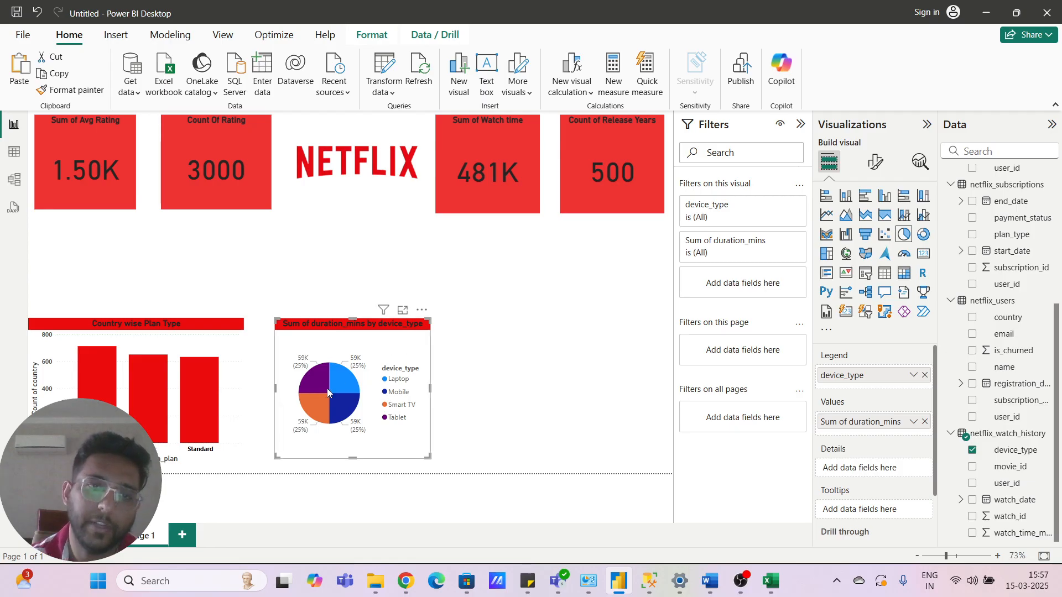
pyautogui.moveTo(338, 400)
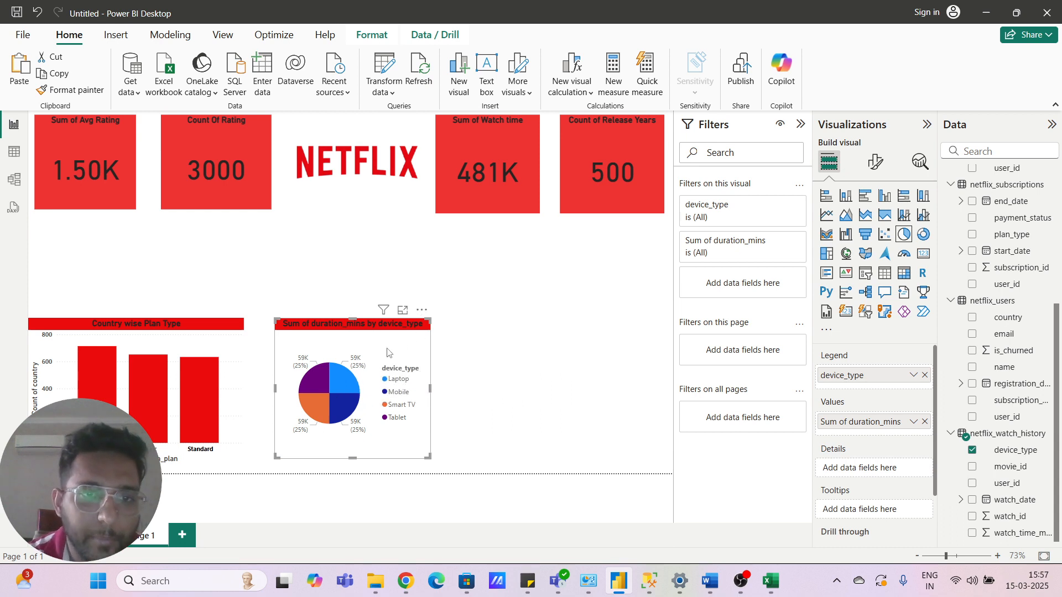
pyautogui.click(876, 163)
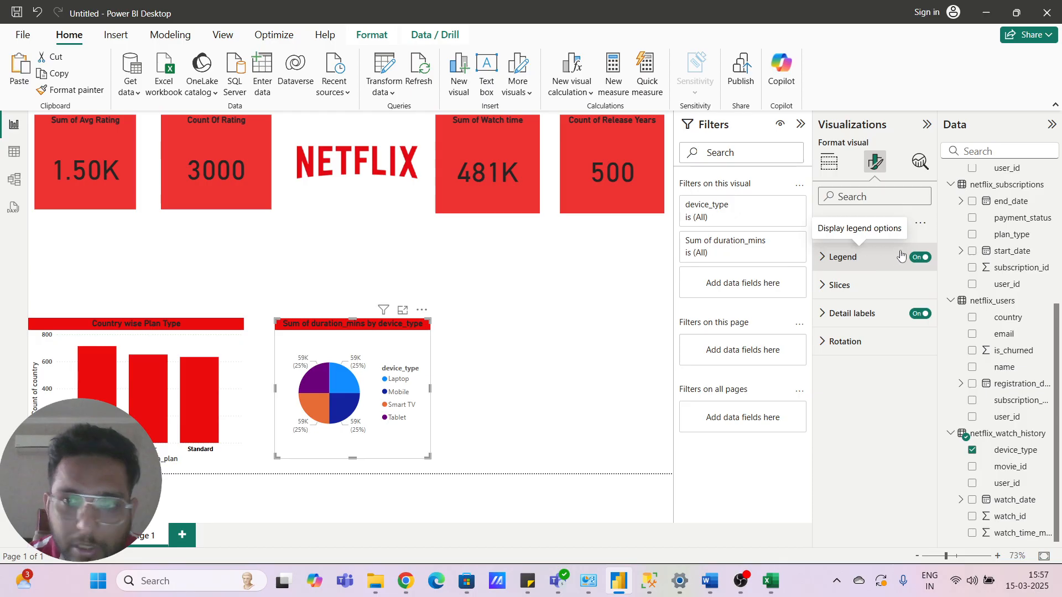
pyautogui.click(917, 257)
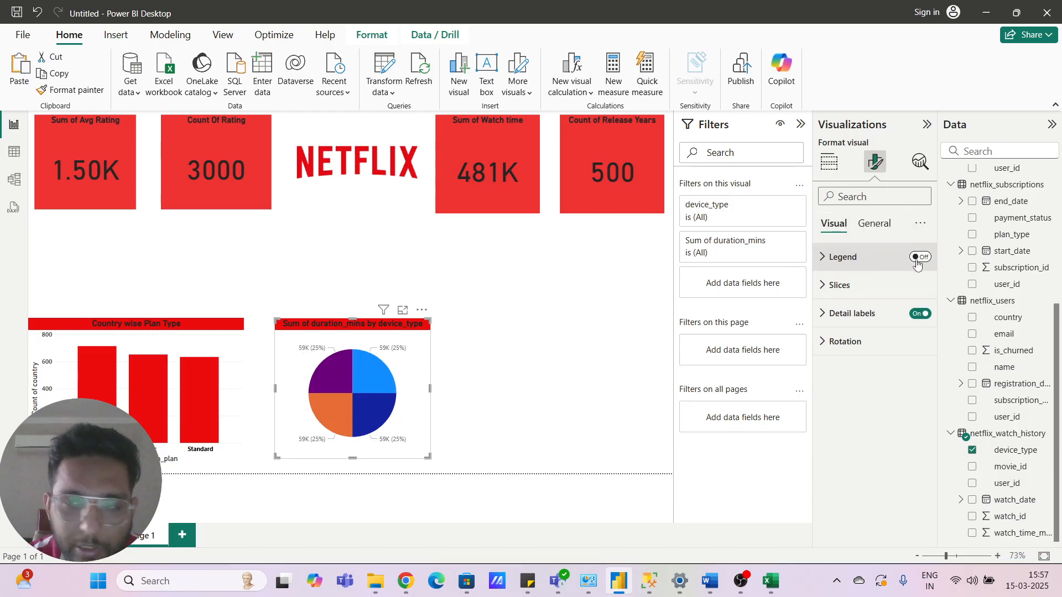
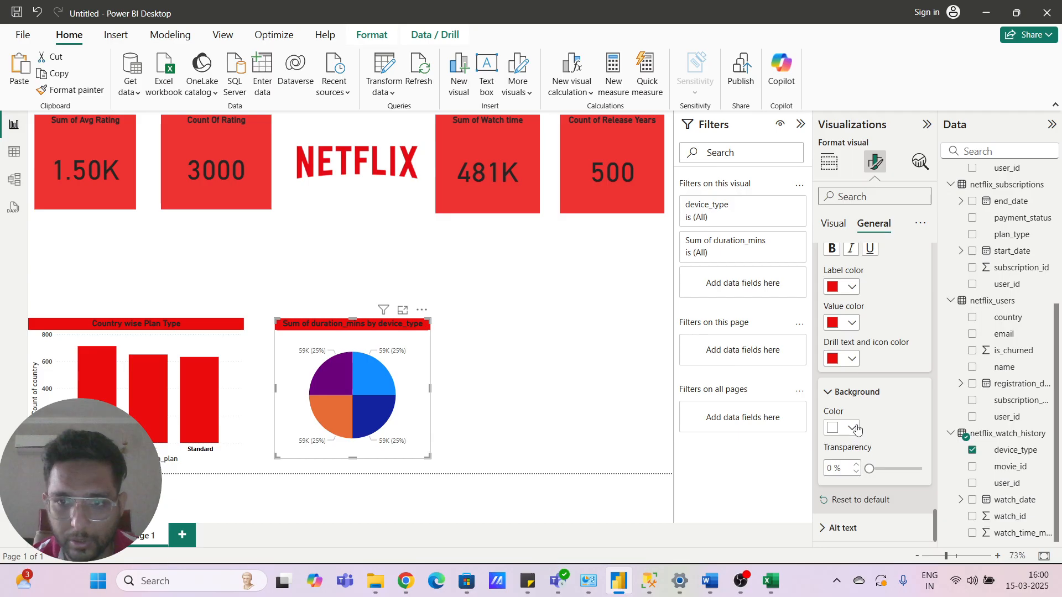
# Step: Set the tooltip background color of the device_type visual to red
pyautogui.click(856, 429)
pyautogui.click(849, 334)
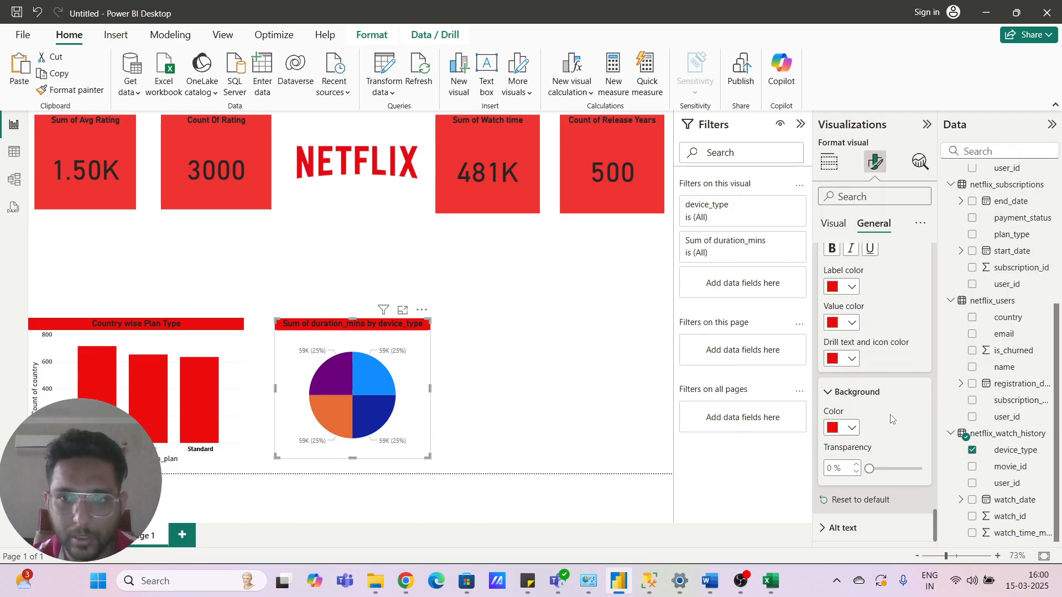
pyautogui.scroll(4, 852, 498)
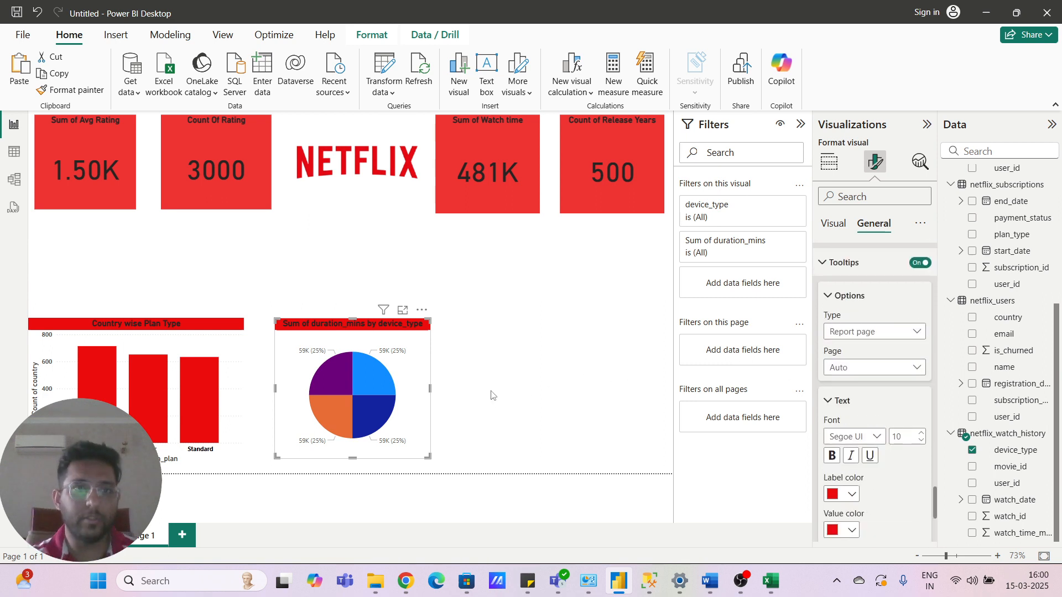
pyautogui.click(420, 315)
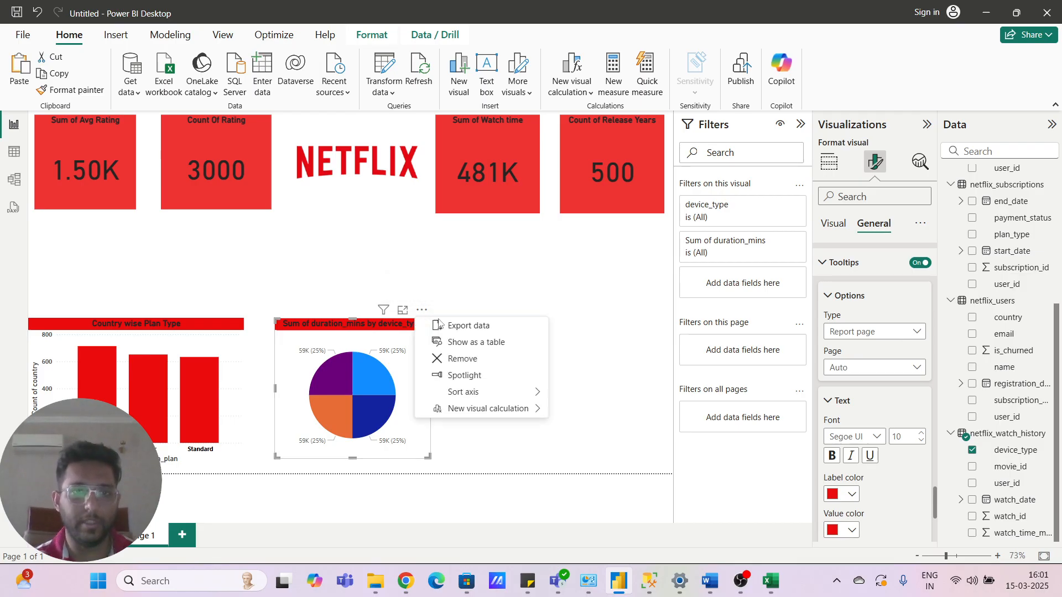
pyautogui.click(482, 283)
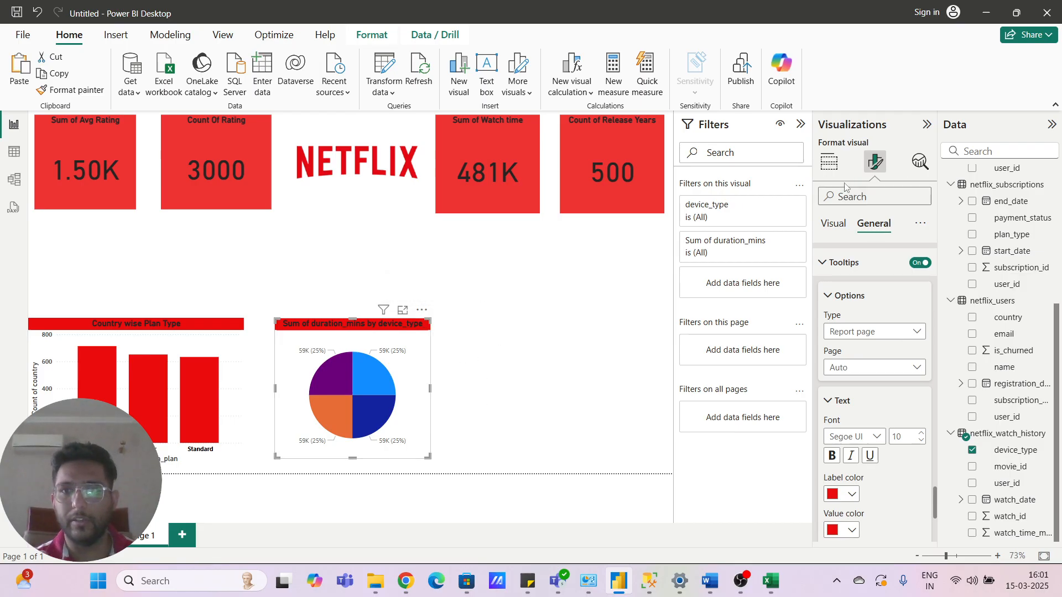
# Step: Change the device_type visual to a clustered bar chart, move it slightly upward, and make it wider and taller
pyautogui.click(829, 161)
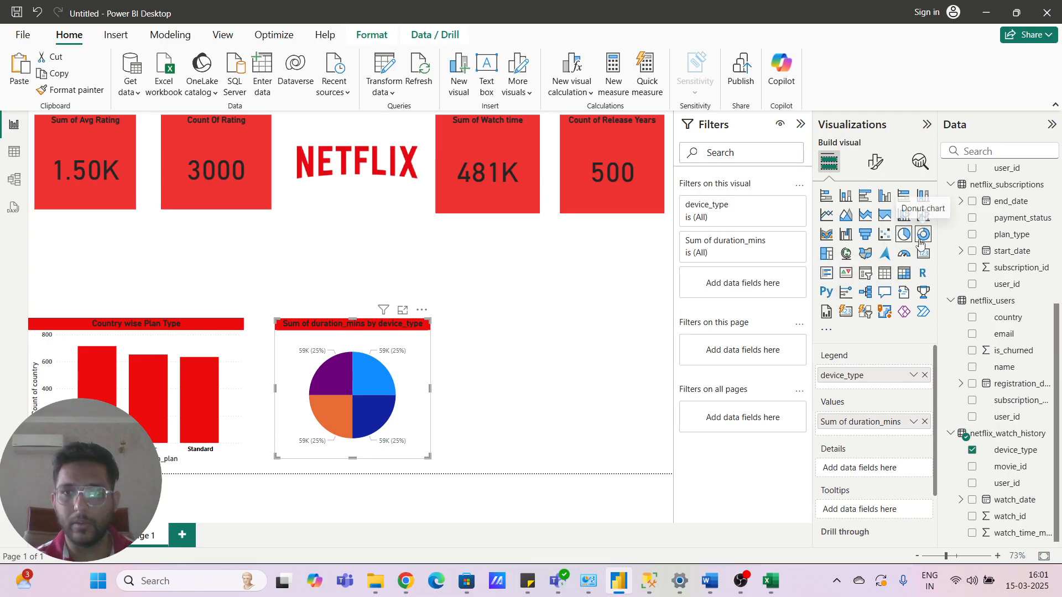
pyautogui.click(865, 196)
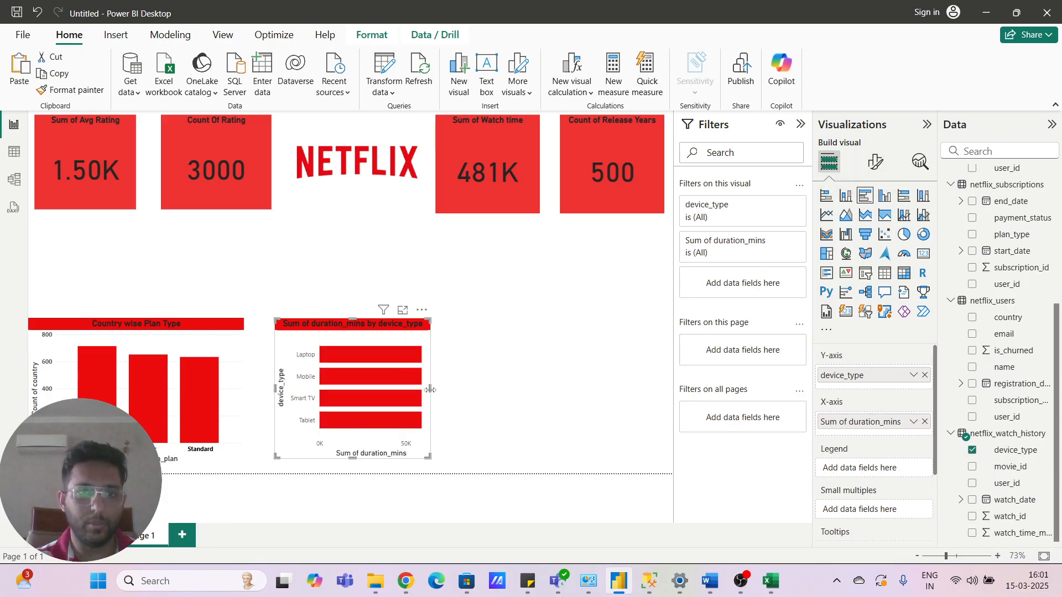
pyautogui.moveTo(439, 395); pyautogui.dragTo(549, 397)
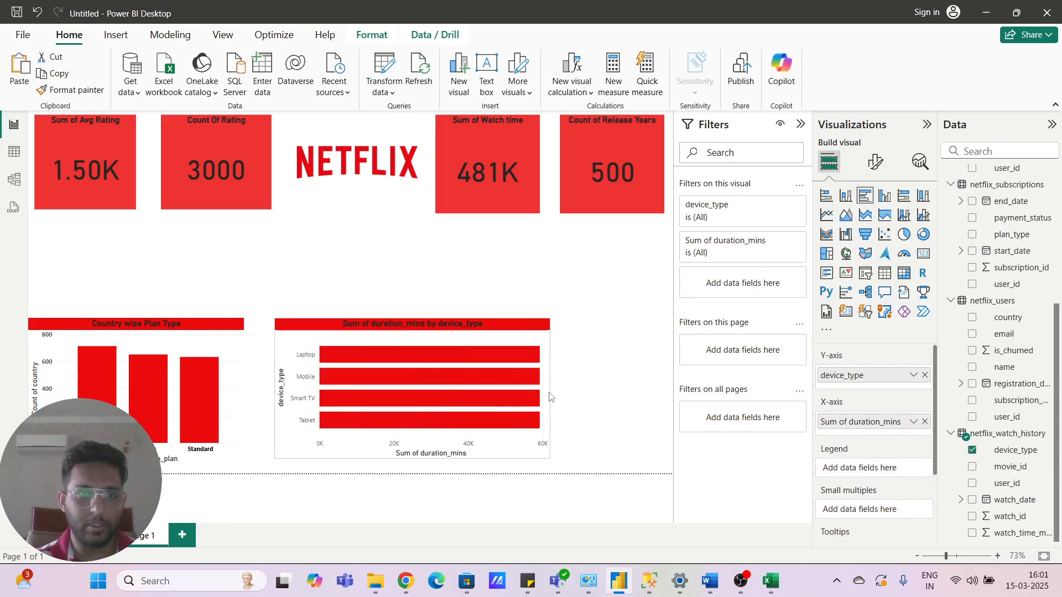
pyautogui.moveTo(422, 343); pyautogui.dragTo(419, 333)
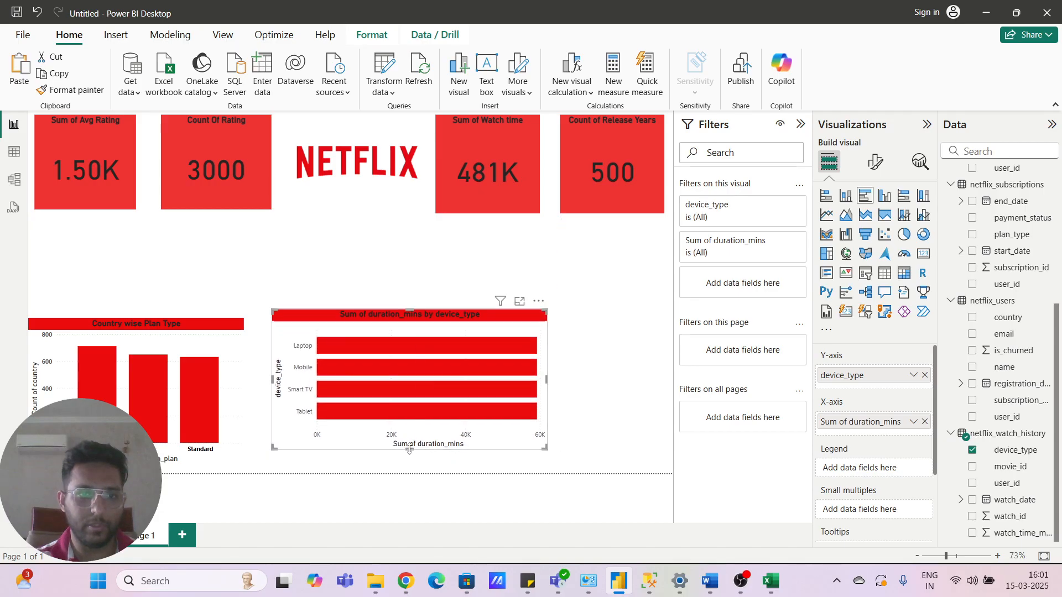
pyautogui.moveTo(409, 449); pyautogui.dragTo(411, 464)
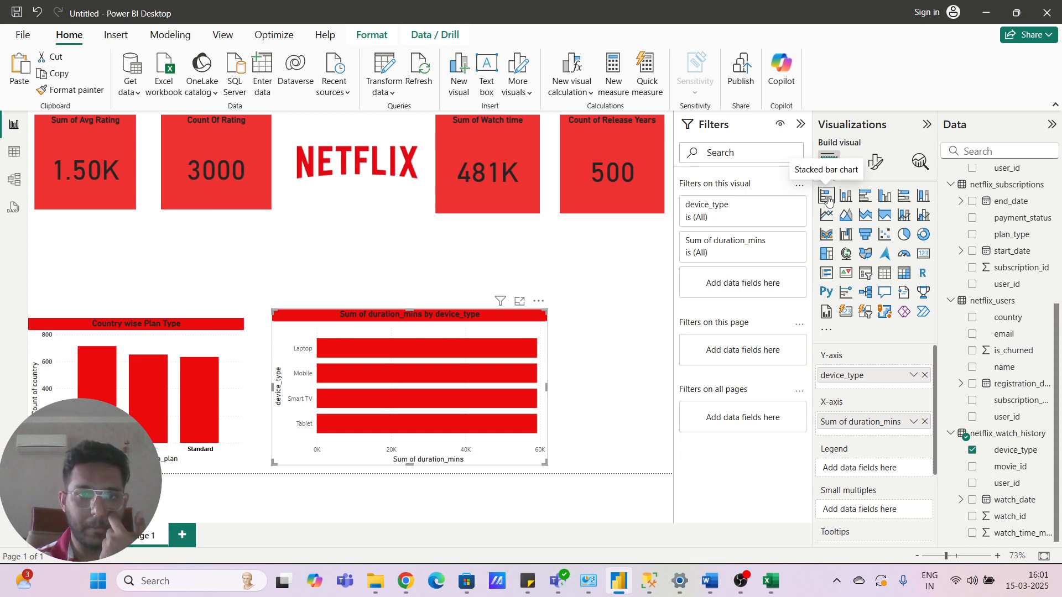
# Step: Try the device_type visual as stacked, clustered and 100% stacked column charts, and return it to a clustered bar chart
pyautogui.click(846, 197)
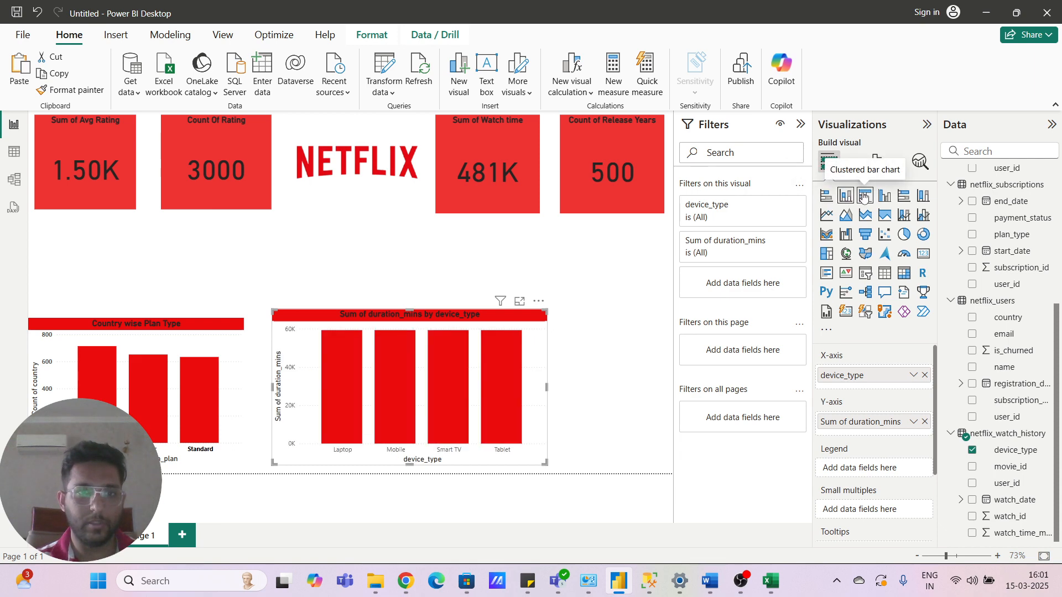
pyautogui.click(864, 197)
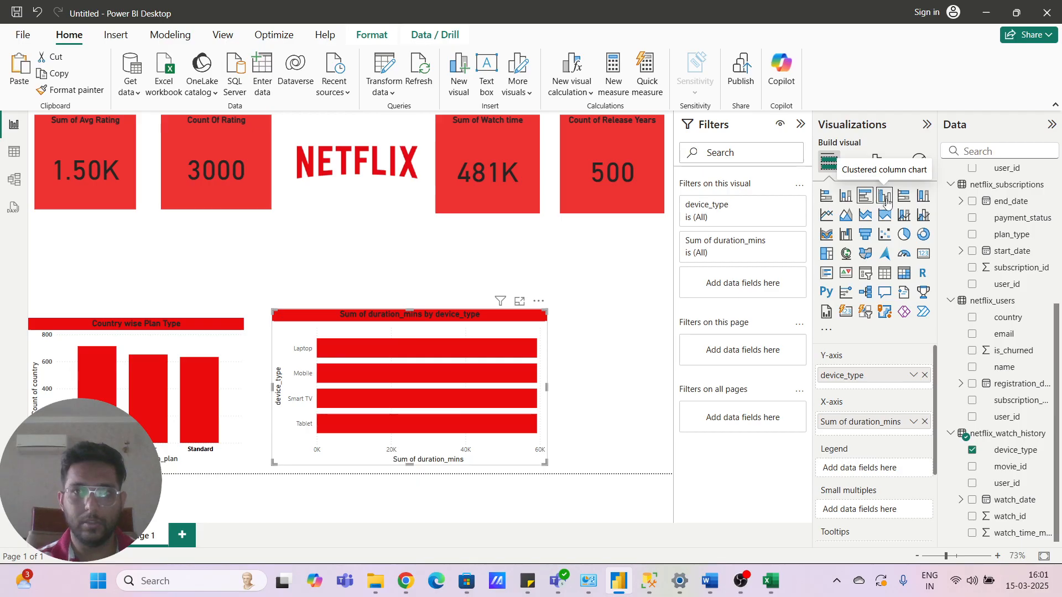
pyautogui.click(886, 197)
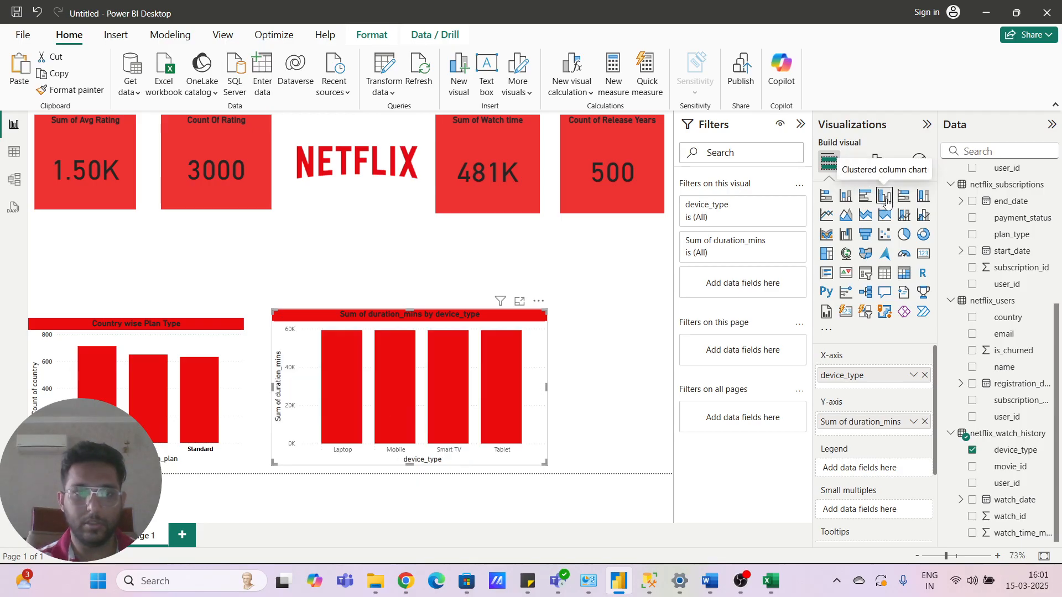
pyautogui.click(924, 197)
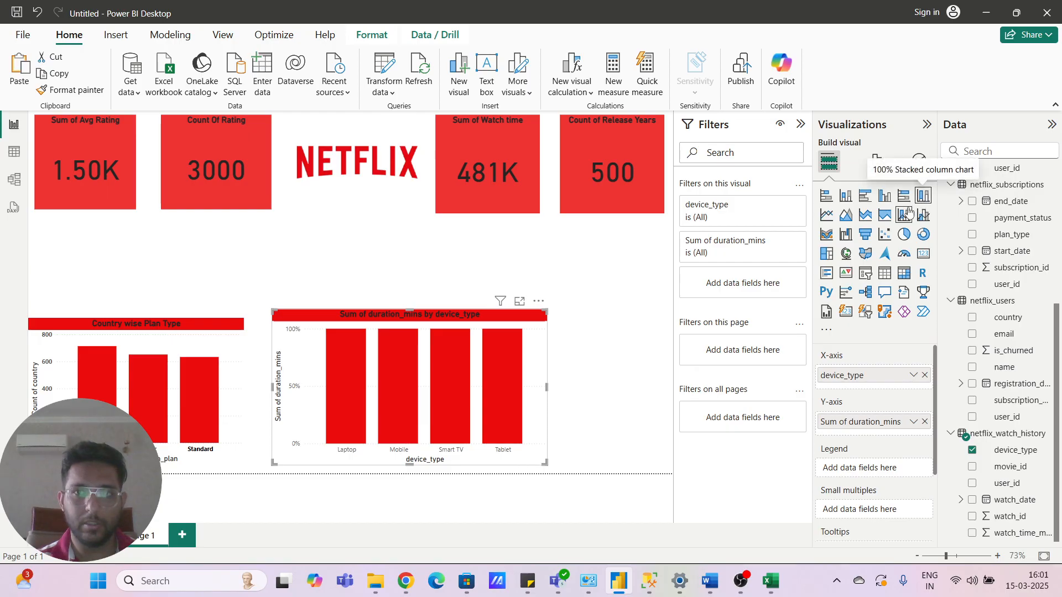
pyautogui.click(886, 197)
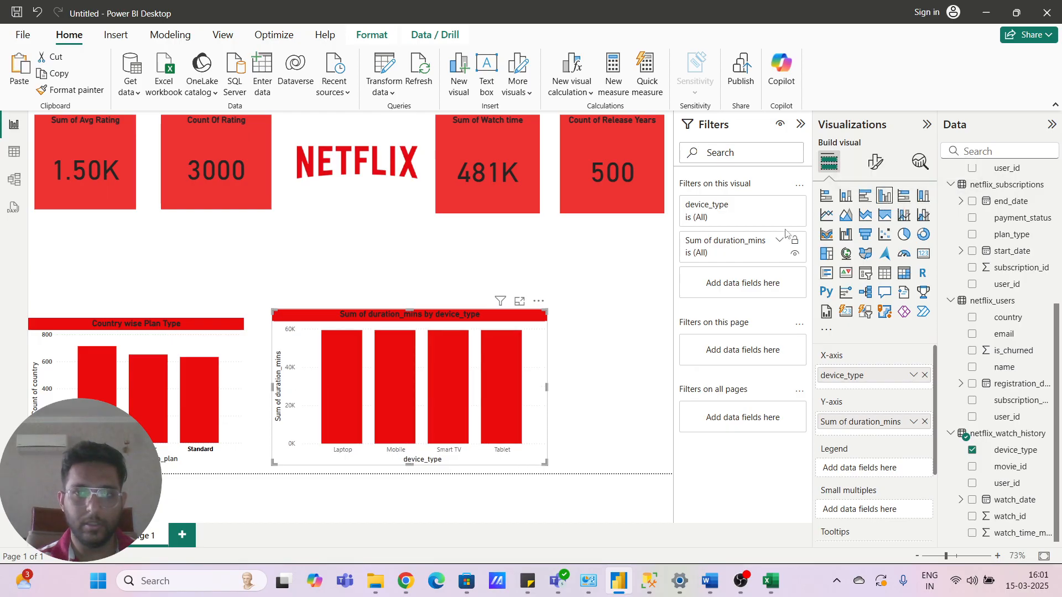
pyautogui.click(866, 196)
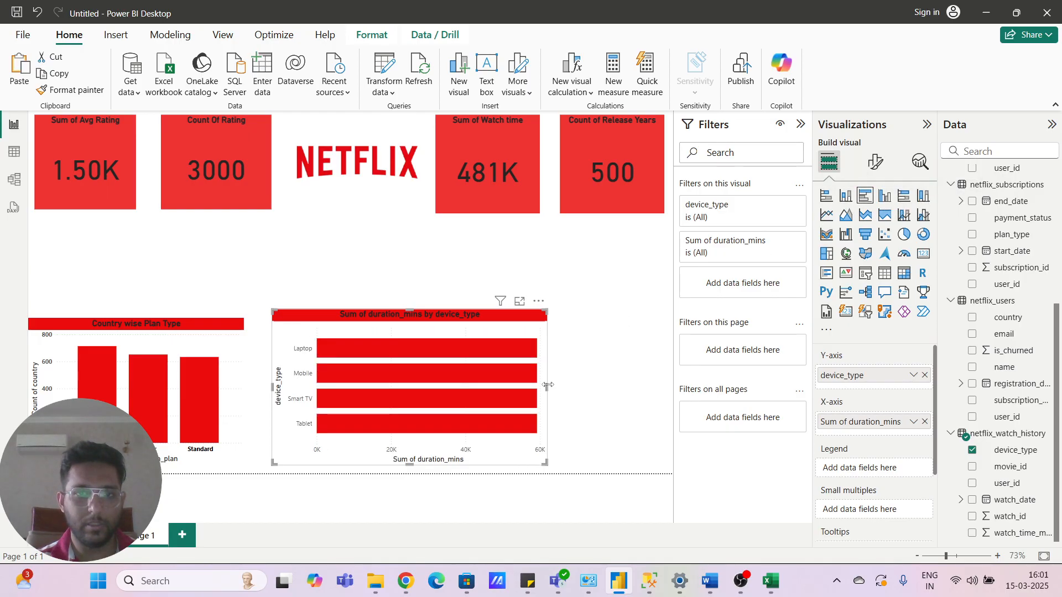
# Step: Try the device_type visual as line and clustered column and donut charts, adjusting its width
pyautogui.moveTo(548, 386); pyautogui.dragTo(458, 394)
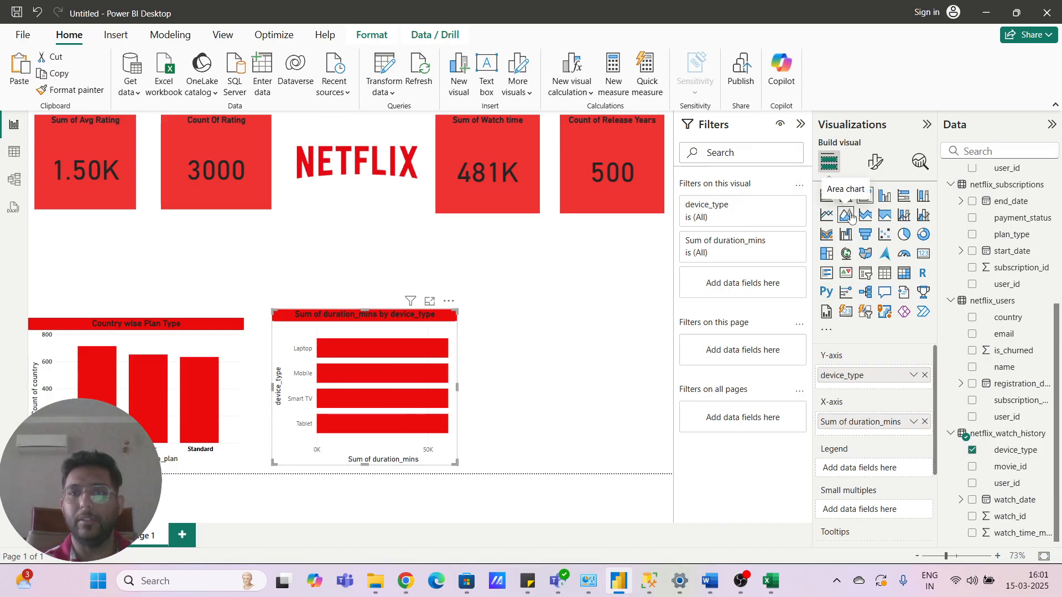
pyautogui.click(922, 216)
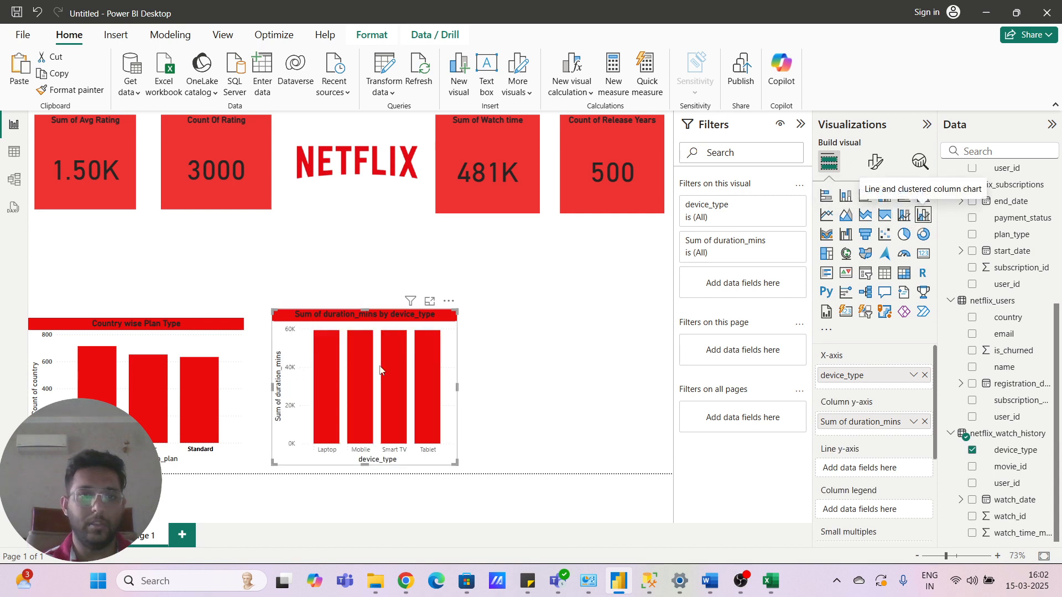
pyautogui.moveTo(457, 387); pyautogui.dragTo(497, 387)
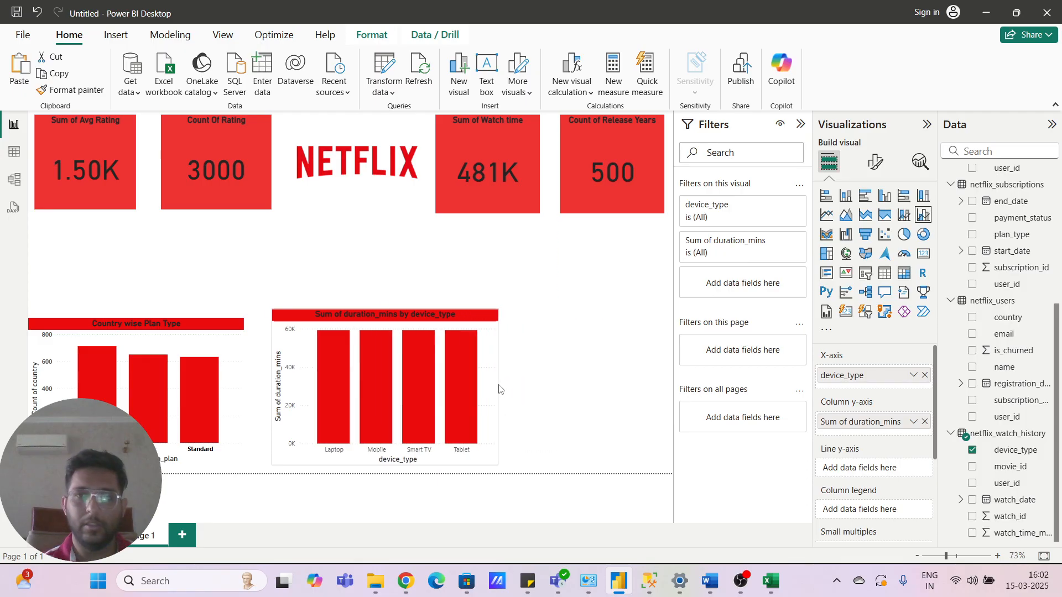
pyautogui.click(923, 235)
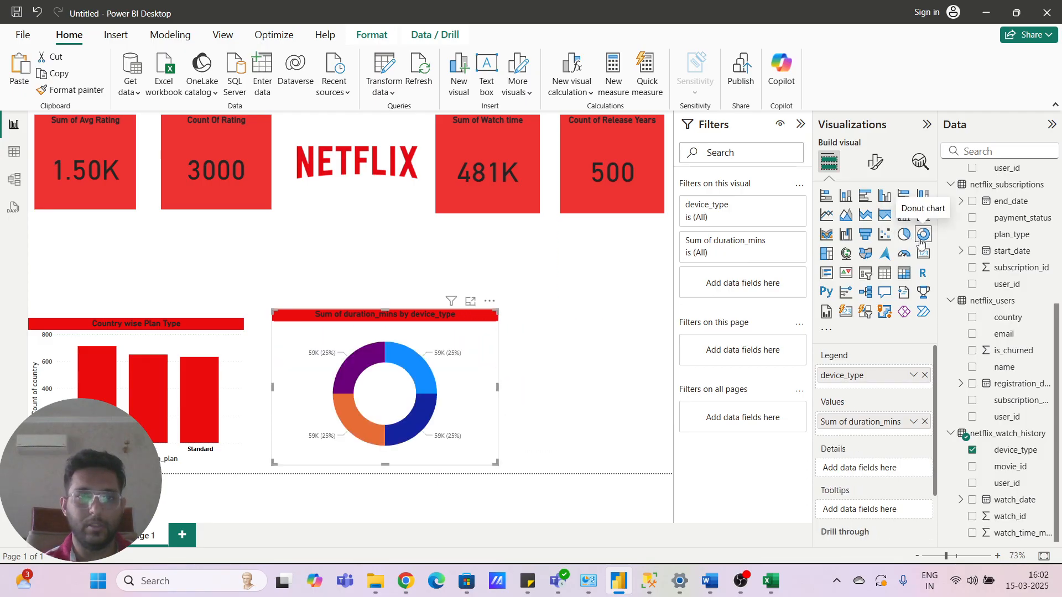
# Step: Change the device_type visual to a stacked bar chart, and reduce its width and height to sit beside the plan type chart
pyautogui.click(826, 196)
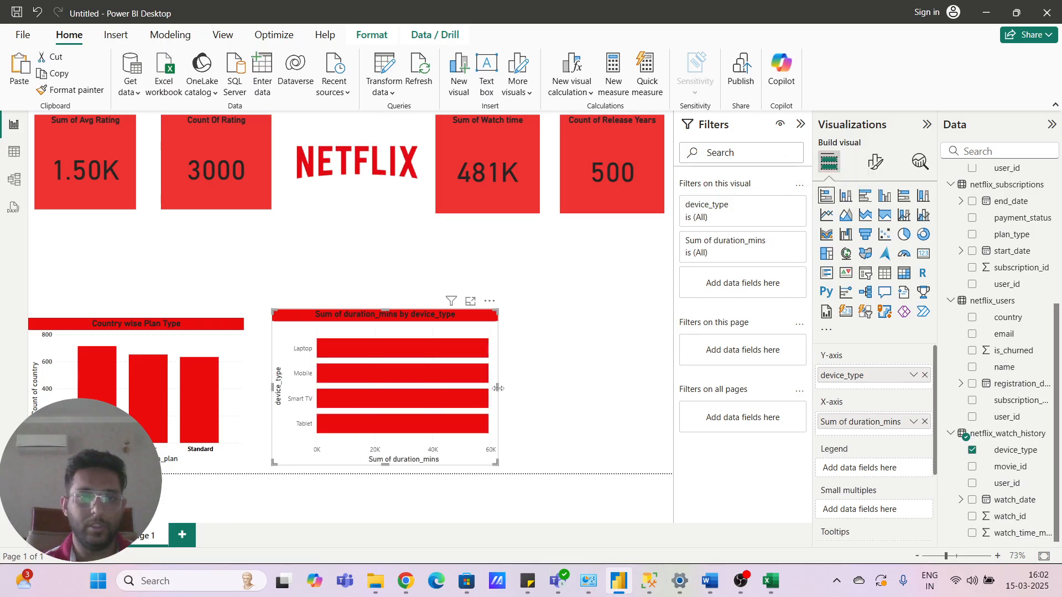
pyautogui.moveTo(499, 389); pyautogui.dragTo(452, 389)
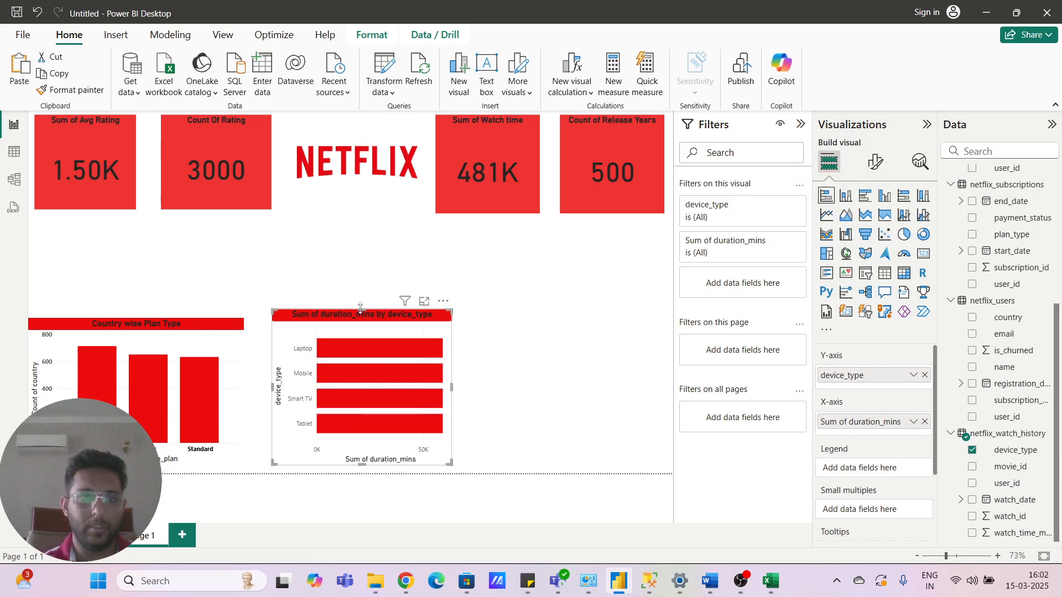
pyautogui.moveTo(361, 309); pyautogui.dragTo(366, 328)
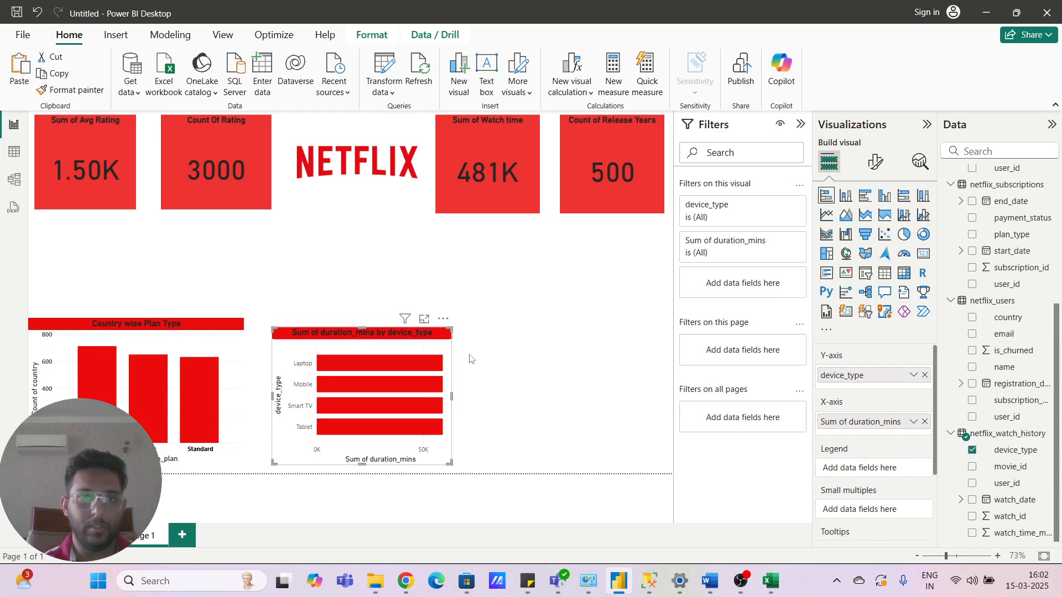
pyautogui.click(289, 247)
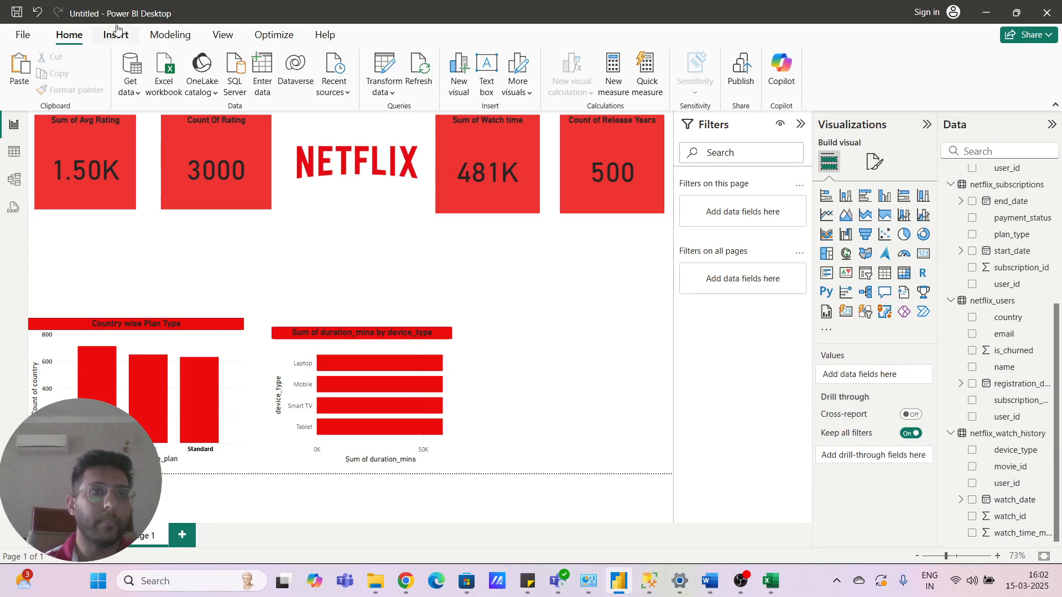
# Step: Customize the current report theme by setting theme Color 1 to red #EC1111
pyautogui.click(238, 42)
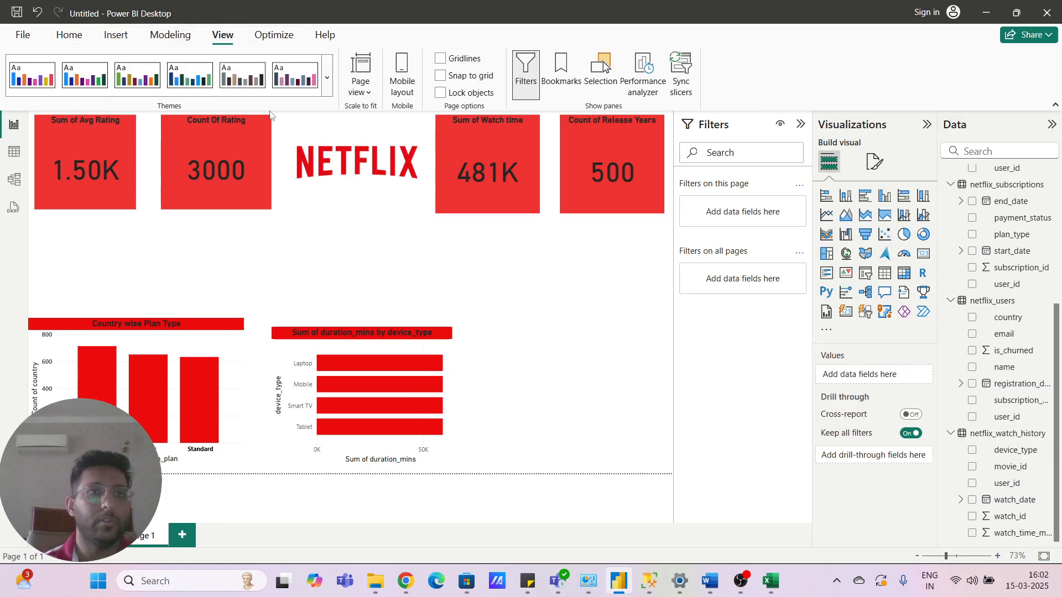
pyautogui.click(328, 79)
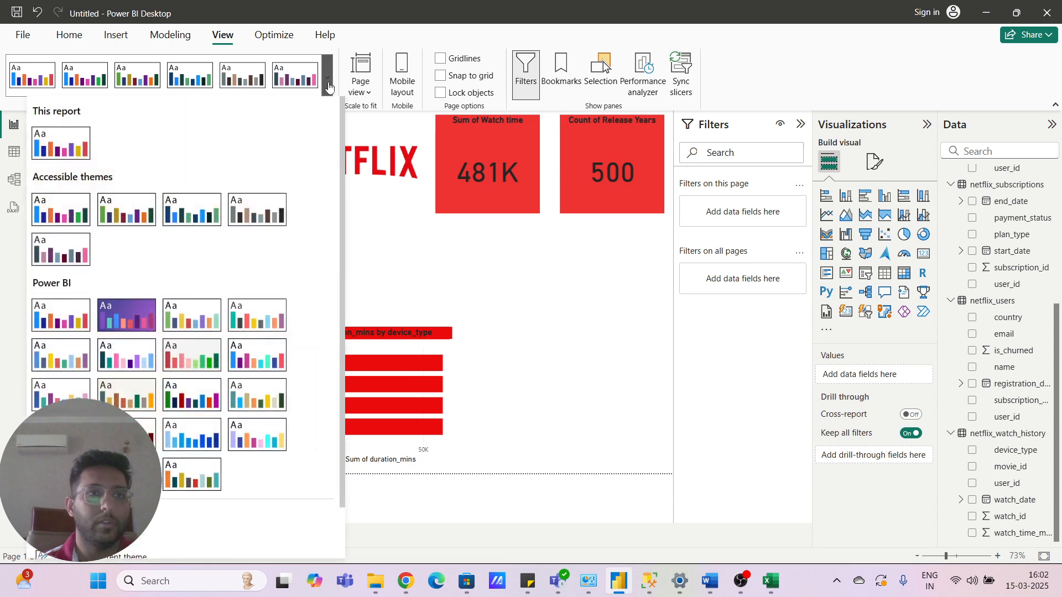
pyautogui.scroll(-1, 195, 301)
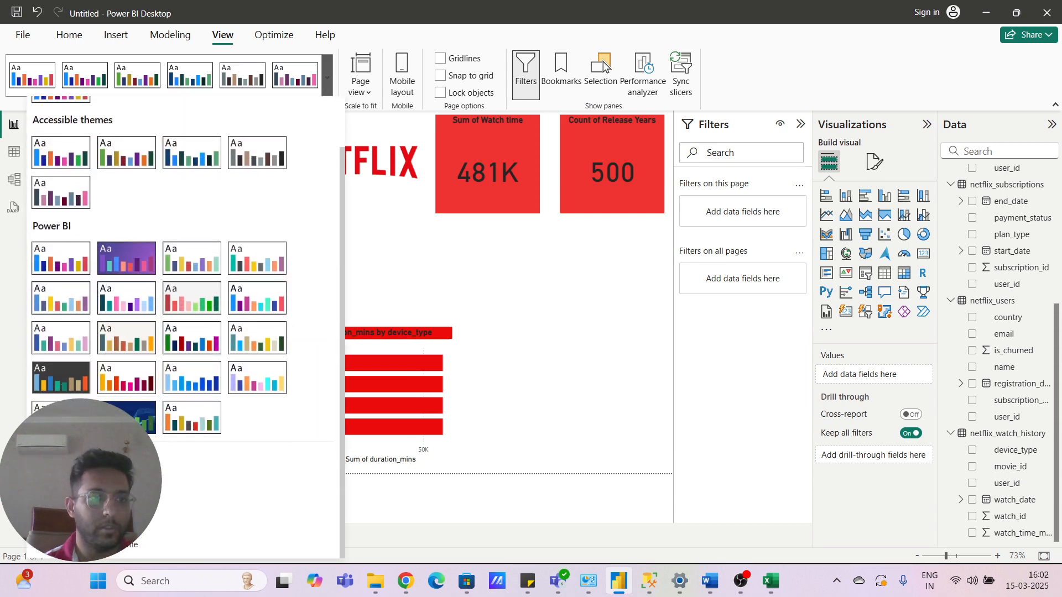
pyautogui.click(116, 501)
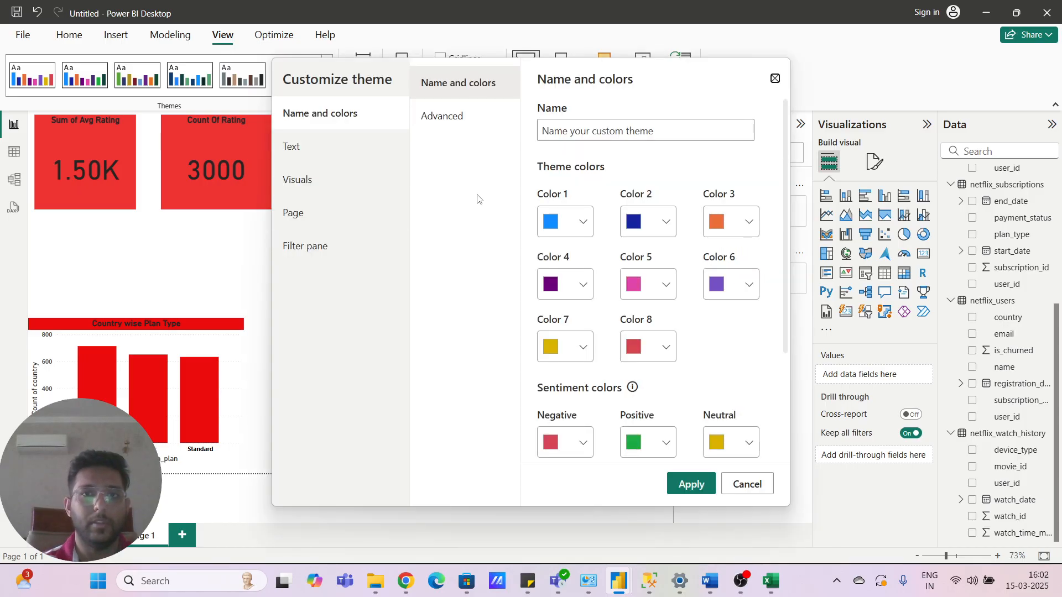
pyautogui.scroll(-3, 560, 259)
pyautogui.scroll(3, 586, 284)
pyautogui.click(584, 222)
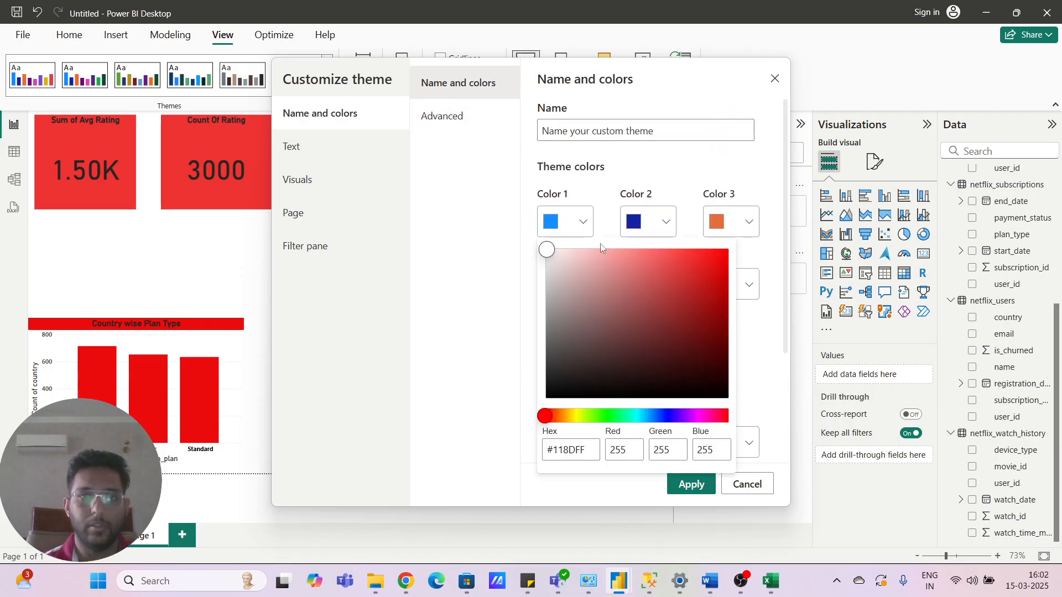
pyautogui.click(716, 263)
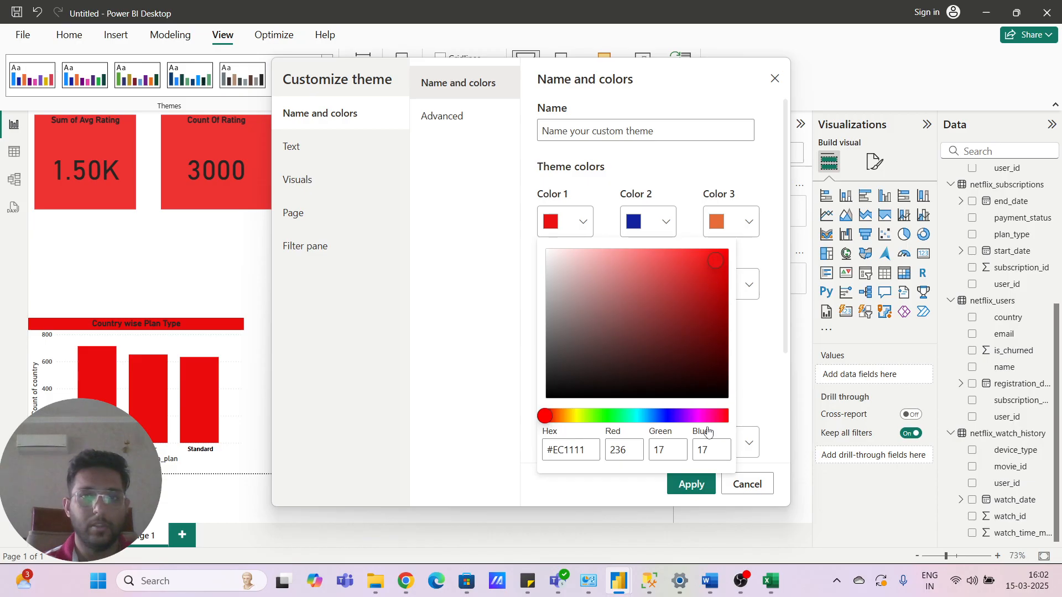
pyautogui.click(698, 490)
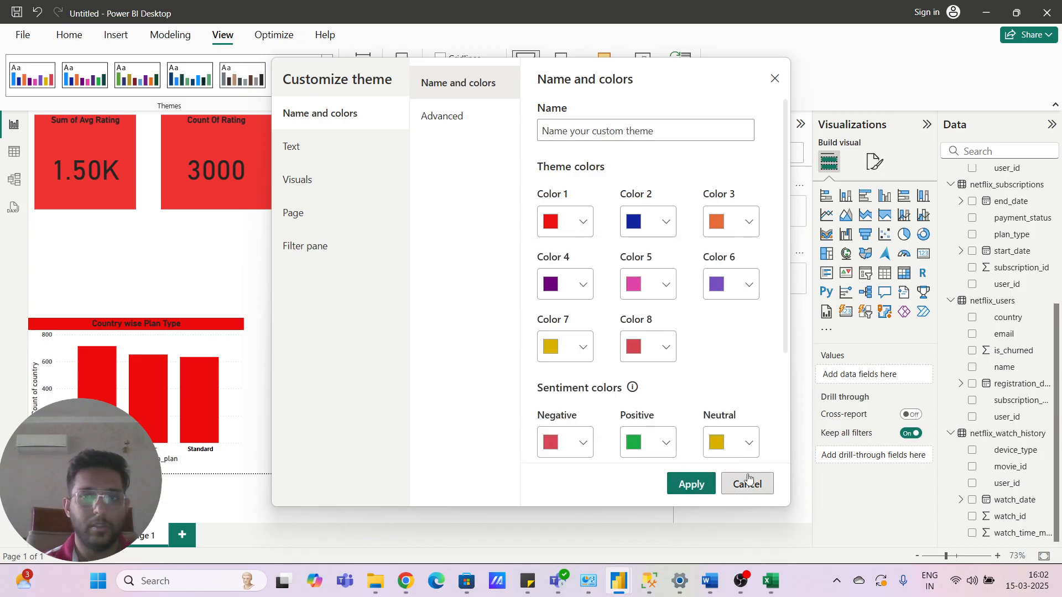
# Step: Apply the customized theme colors to the report
pyautogui.click(691, 484)
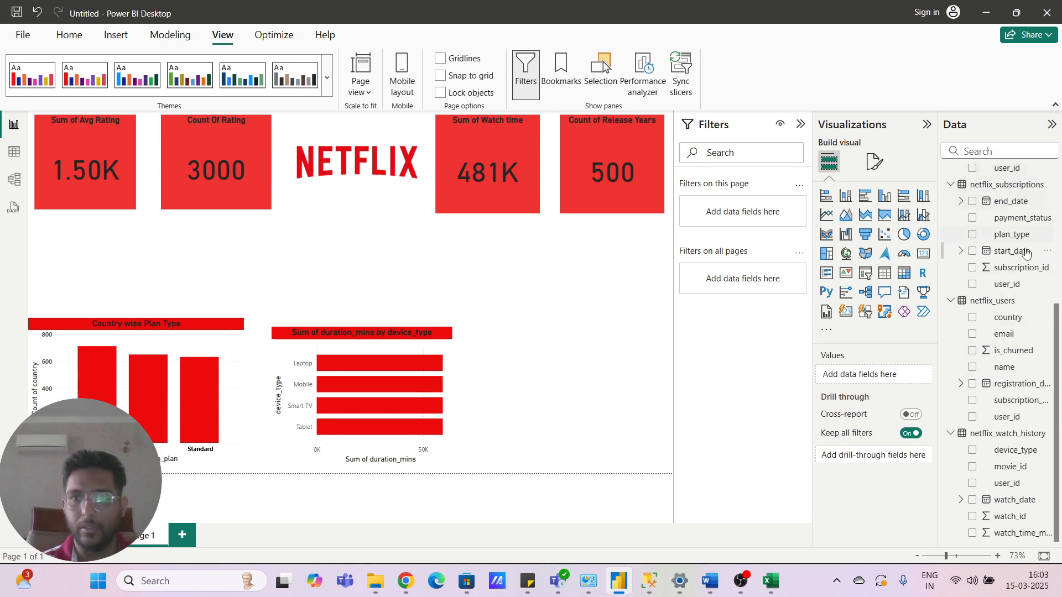
pyautogui.scroll(4, 1027, 254)
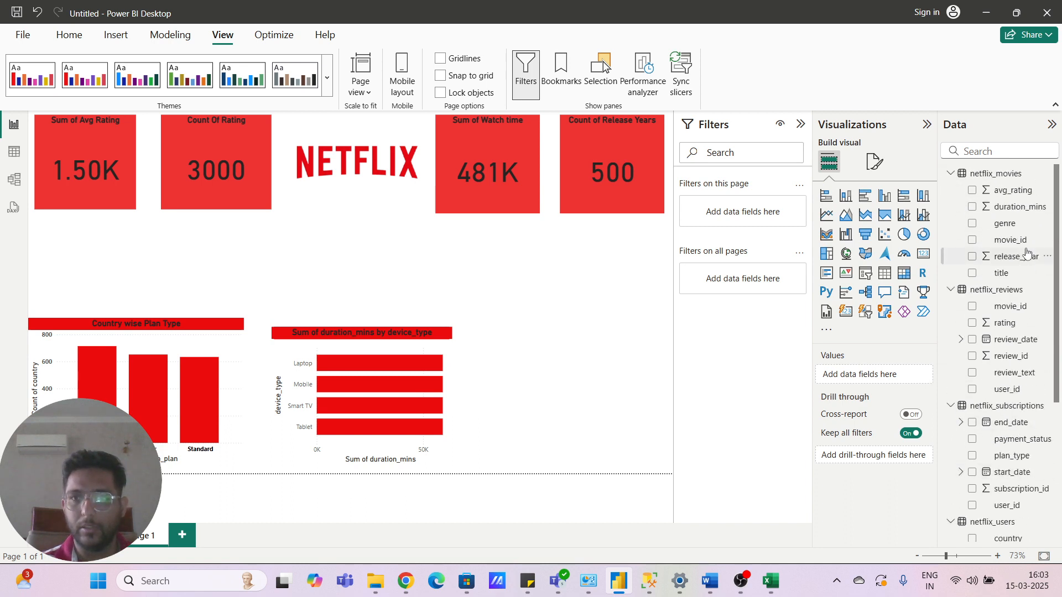
pyautogui.click(740, 582)
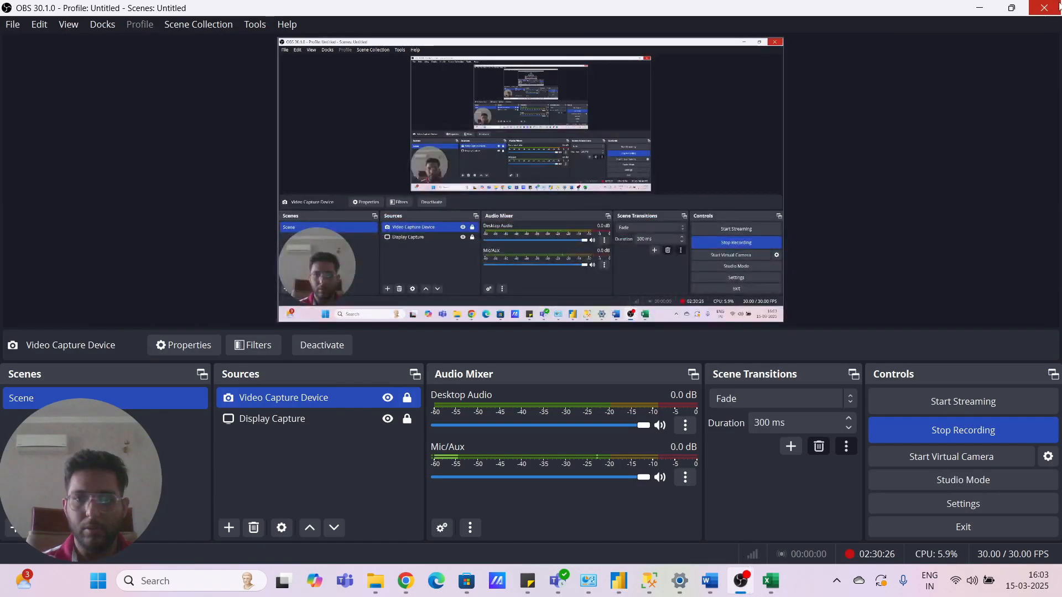
pyautogui.click(980, 8)
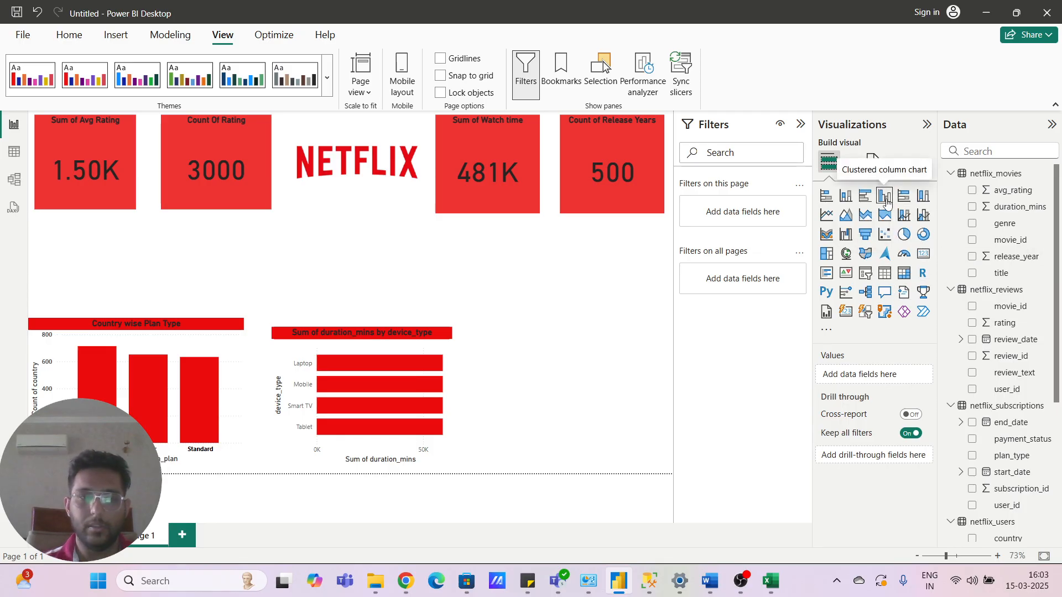
# Step: Add a 100% stacked column chart beside the device_type chart and make it slightly taller
pyautogui.click(922, 196)
pyautogui.moveTo(84, 274); pyautogui.dragTo(633, 380)
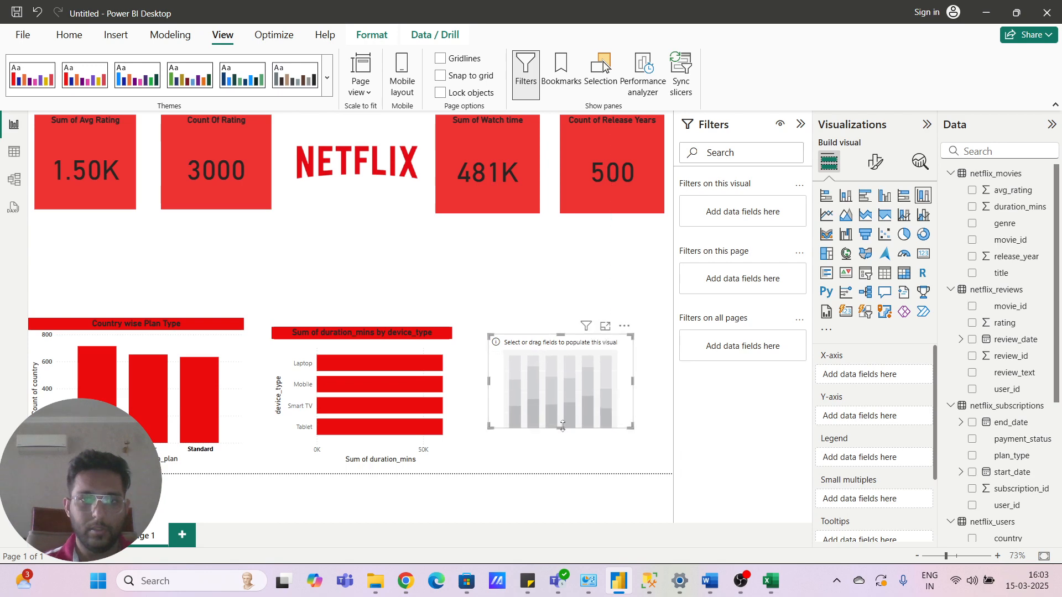
pyautogui.moveTo(562, 426); pyautogui.dragTo(563, 441)
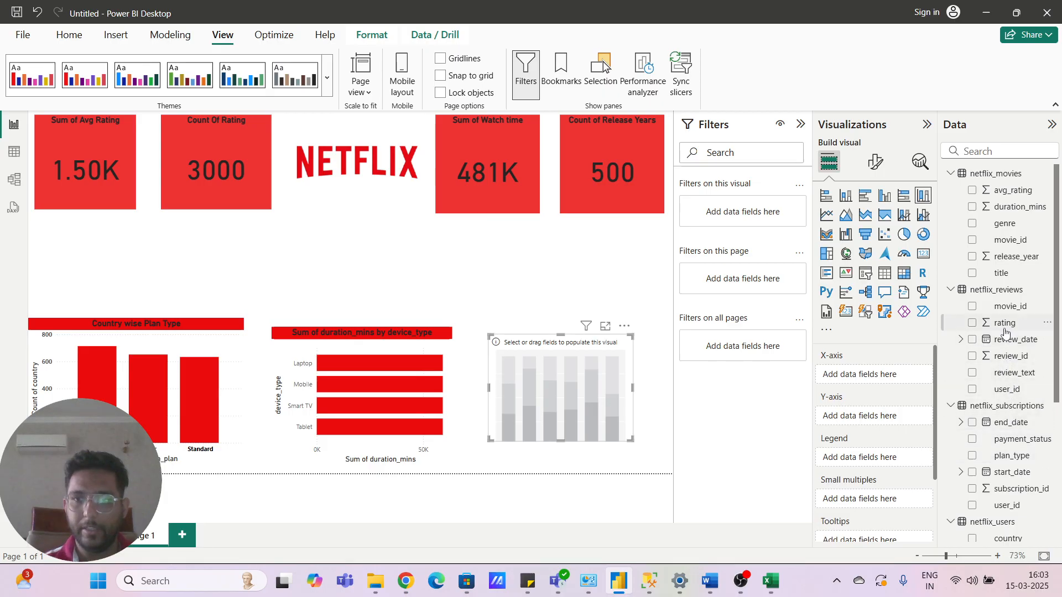
# Step: Build the new chart with the sum of rating on the Y-axis and genre on the X-axis
pyautogui.moveTo(1005, 330); pyautogui.dragTo(877, 379)
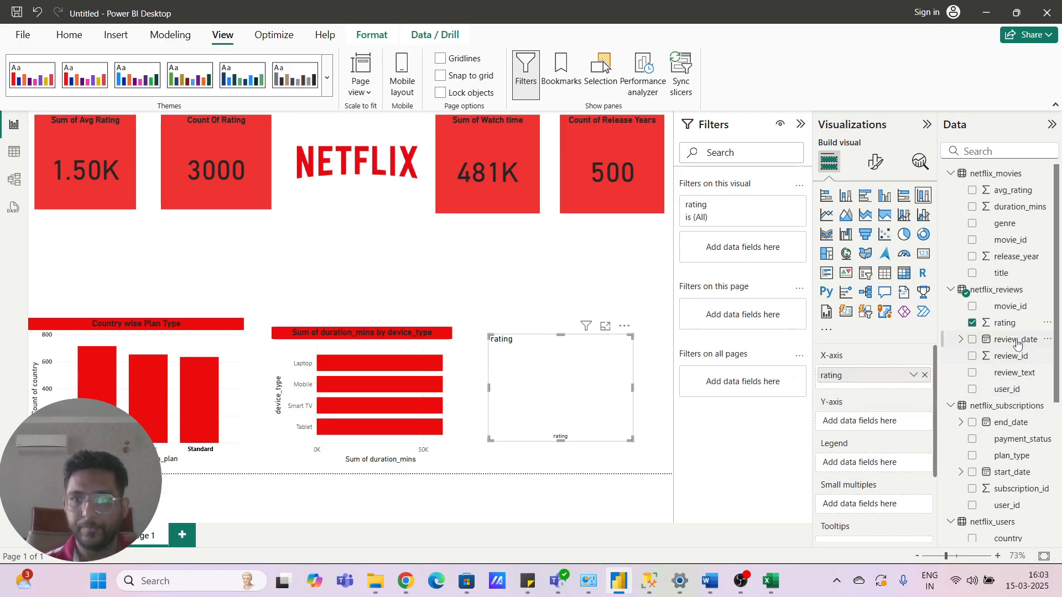
pyautogui.click(924, 377)
pyautogui.moveTo(1012, 326); pyautogui.dragTo(874, 418)
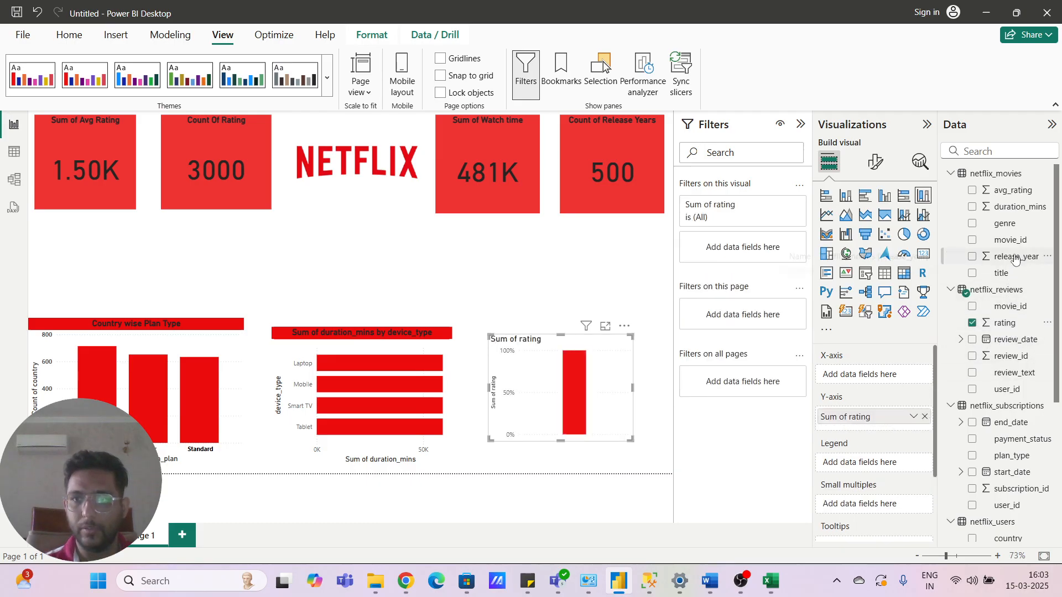
pyautogui.moveTo(1005, 230); pyautogui.dragTo(858, 378)
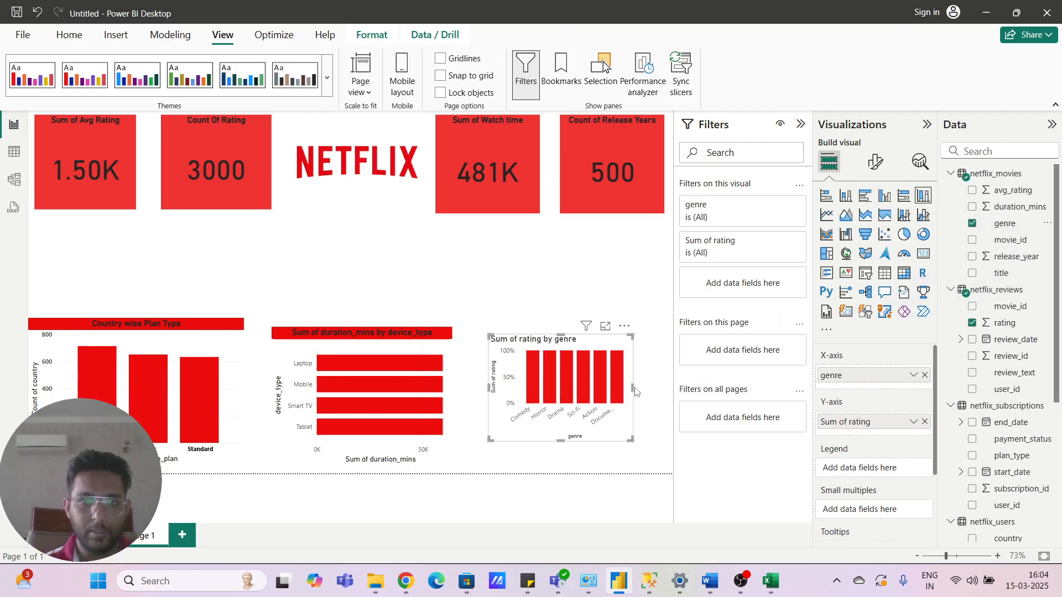
# Step: Enlarge the rating by genre chart in width and height to fill the space beside the device_type chart
pyautogui.moveTo(633, 388); pyautogui.dragTo(659, 388)
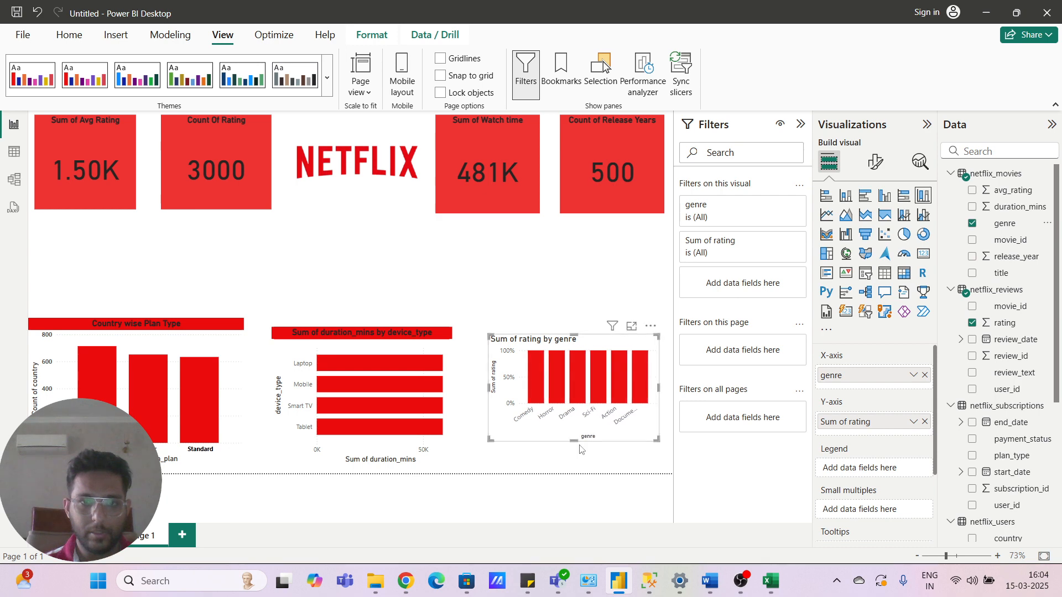
pyautogui.moveTo(574, 440); pyautogui.dragTo(575, 449)
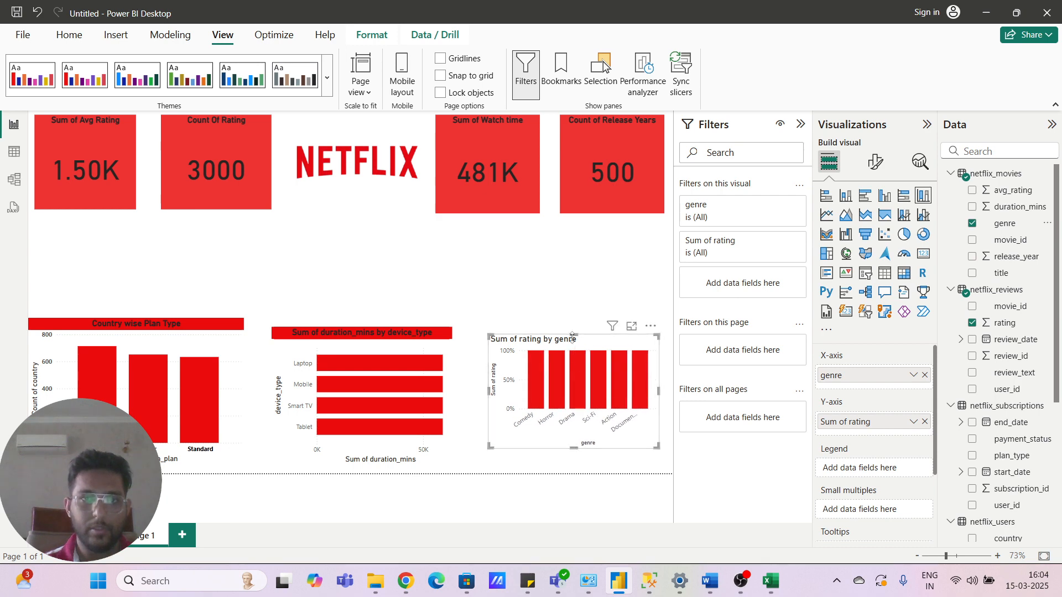
pyautogui.moveTo(571, 335); pyautogui.dragTo(572, 328)
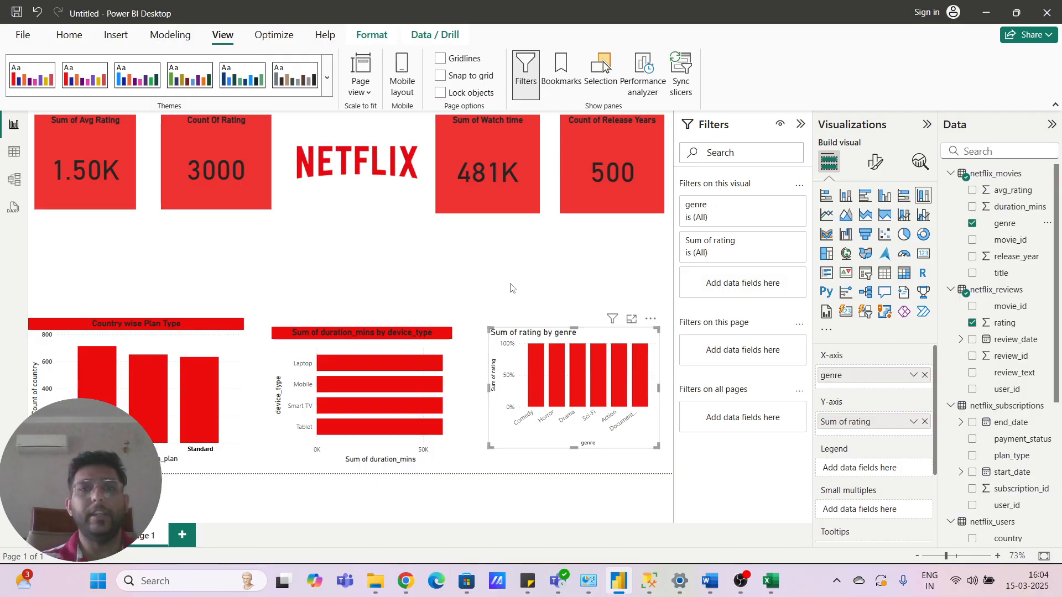
# Step: Copy the device_type chart's formatting onto the rating by genre chart with Format painter
pyautogui.click(294, 357)
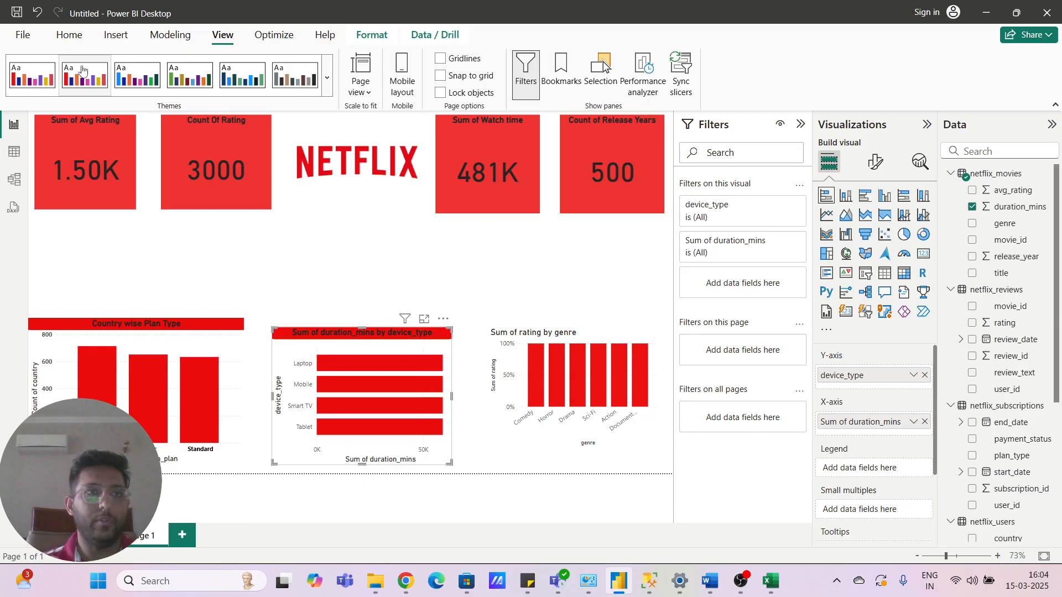
pyautogui.click(70, 41)
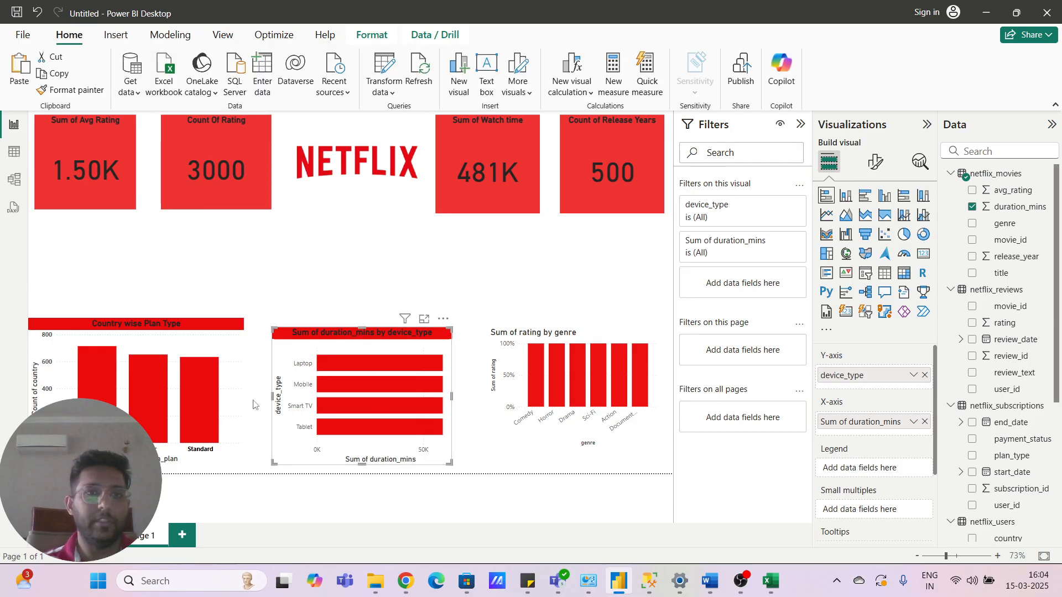
pyautogui.click(70, 90)
pyautogui.click(596, 385)
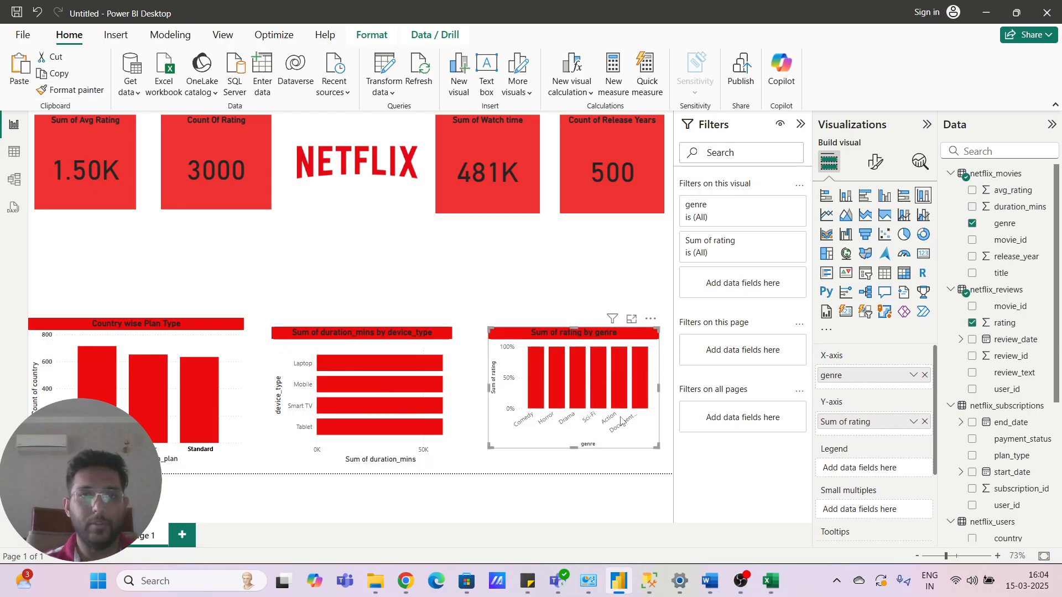
# Step: Move the rating by genre chart closer to the device_type chart and widen it to align with the Count of Release Years card
pyautogui.moveTo(555, 337)
pyautogui.mouseDown()
pyautogui.moveTo(537, 328)
pyautogui.moveTo(550, 339)
pyautogui.mouseUp()
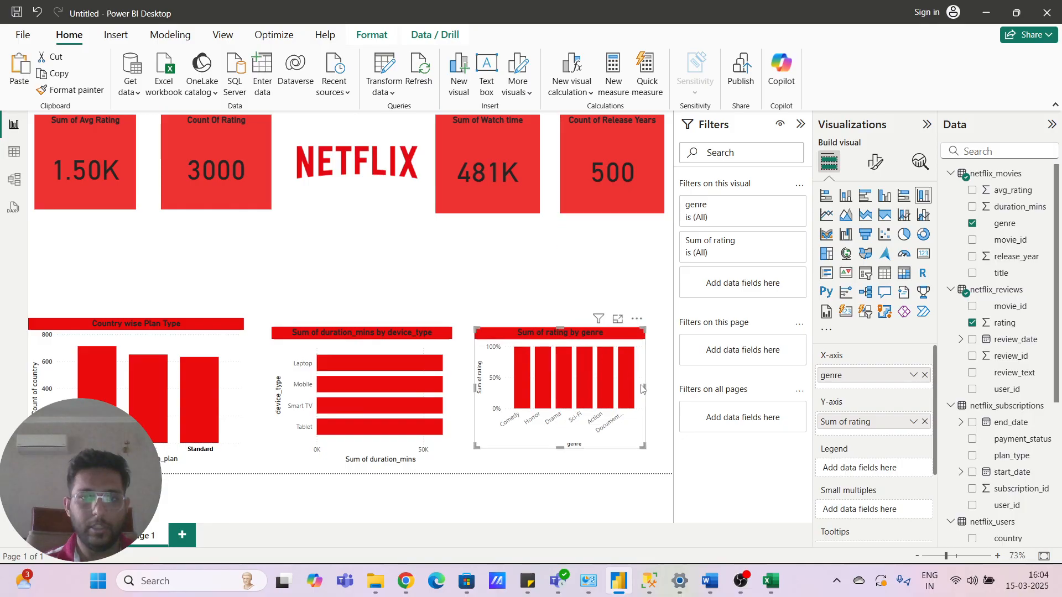
pyautogui.moveTo(645, 388); pyautogui.dragTo(664, 388)
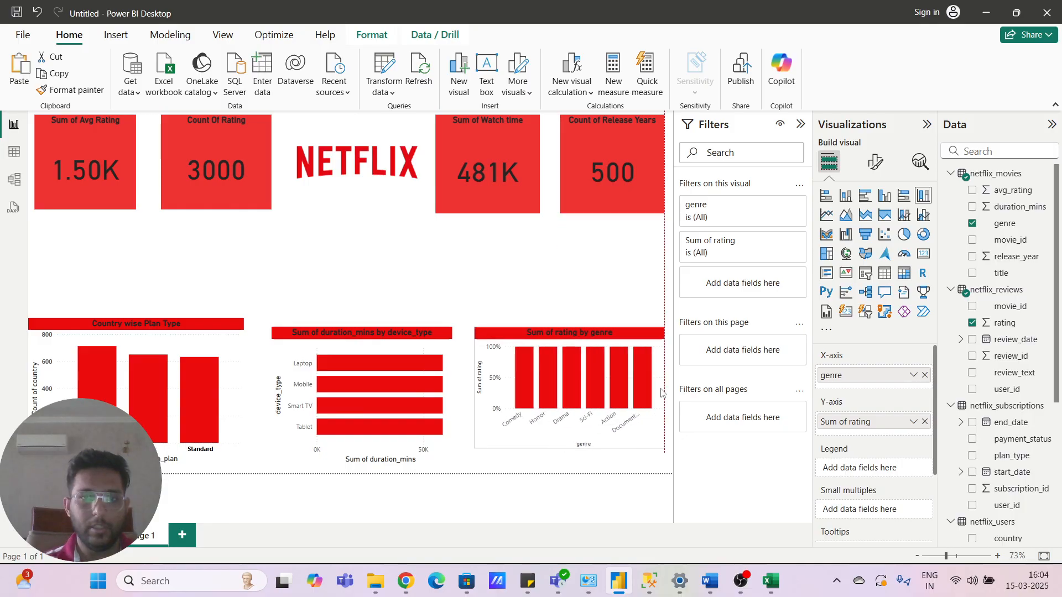
# Step: Reapply the custom theme to the report from the theme gallery
pyautogui.click(422, 271)
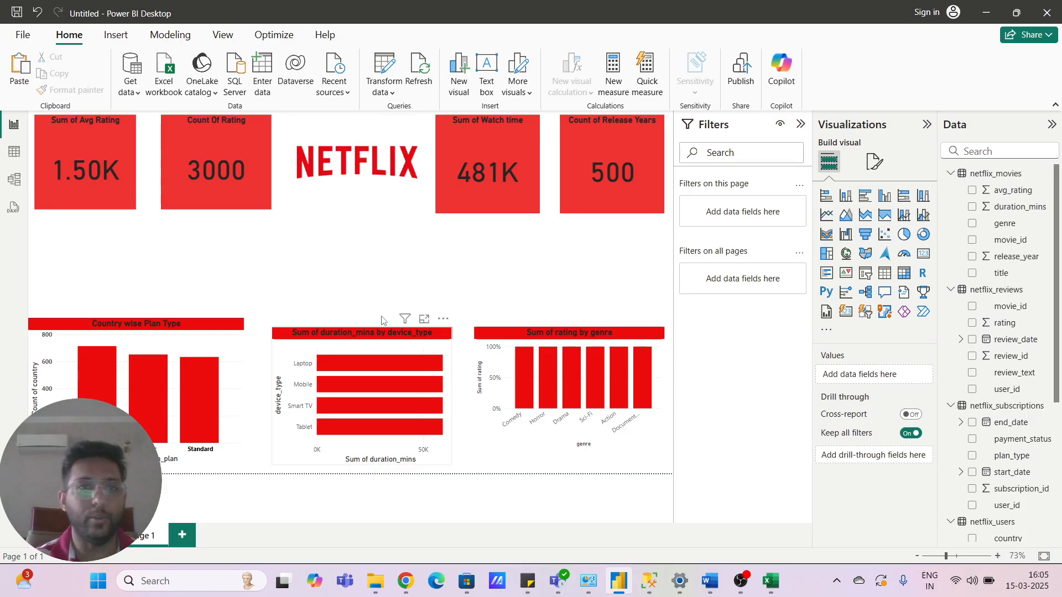
pyautogui.click(115, 35)
pyautogui.click(65, 36)
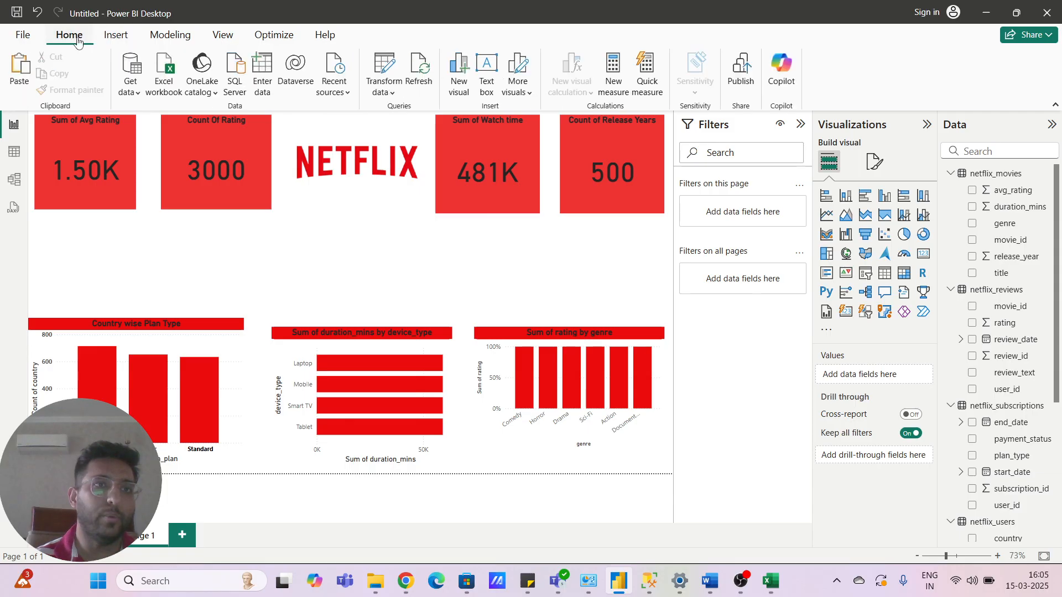
pyautogui.click(169, 37)
pyautogui.click(232, 39)
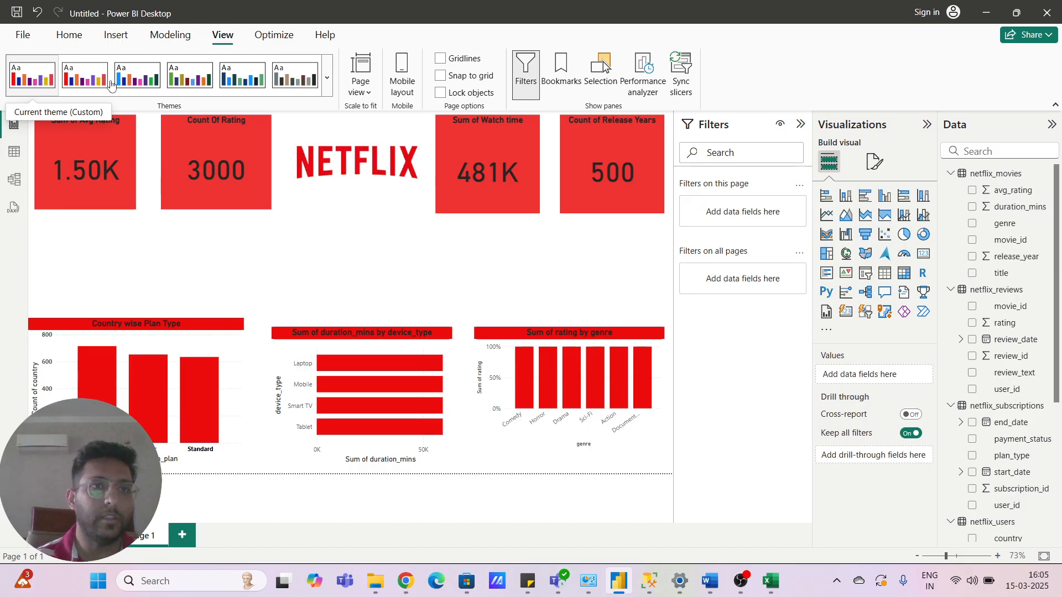
pyautogui.click(327, 83)
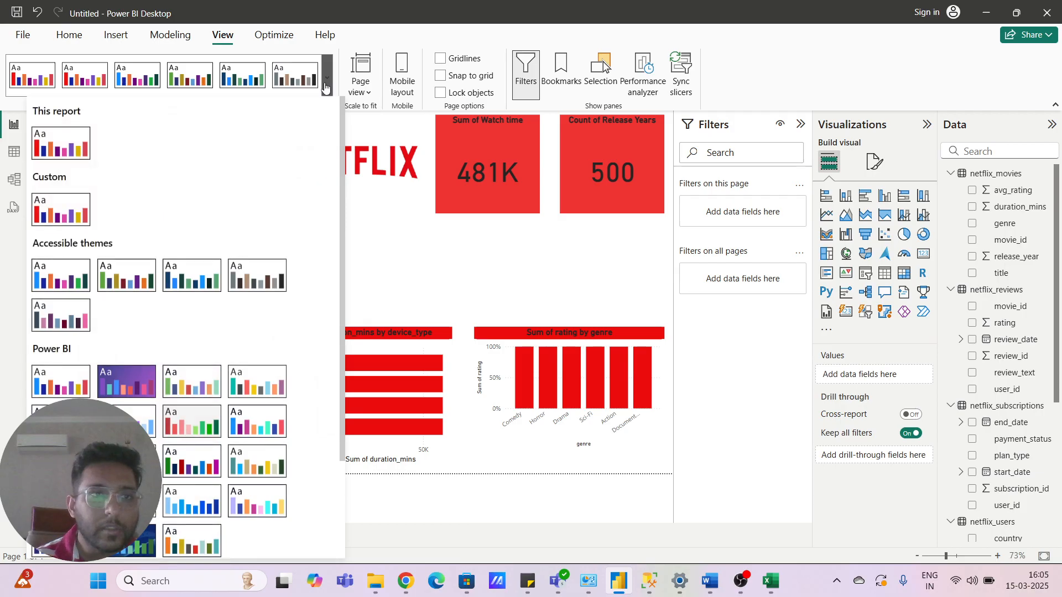
pyautogui.scroll(-2, 220, 237)
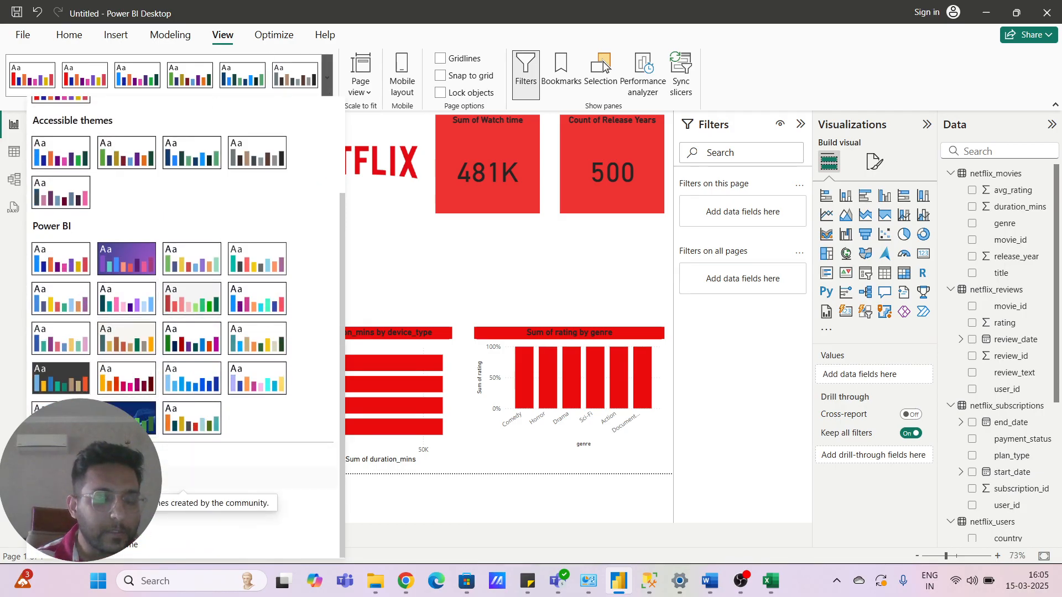
pyautogui.scroll(2, 155, 207)
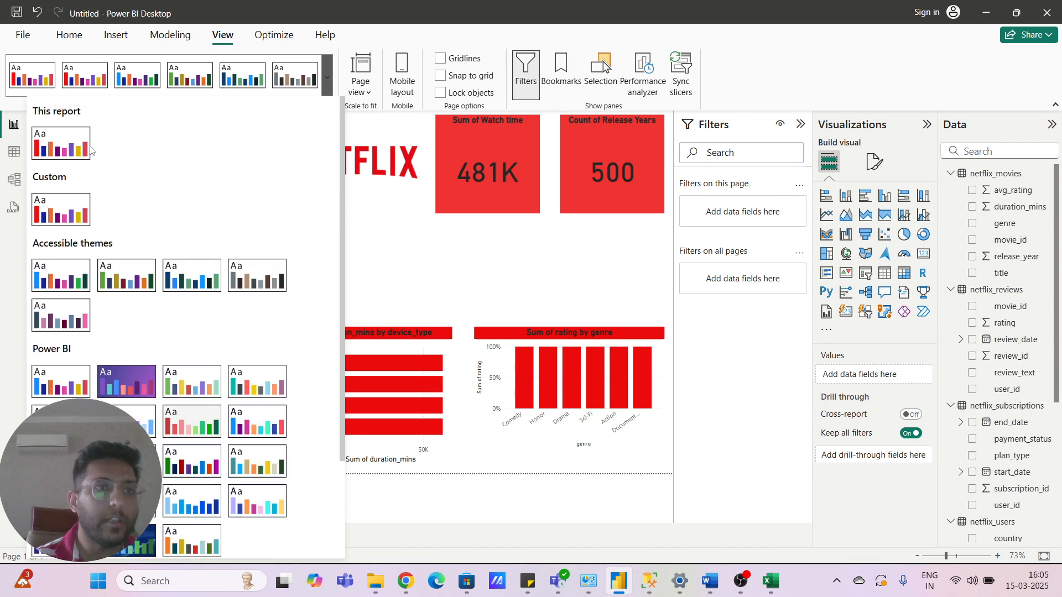
pyautogui.click(71, 224)
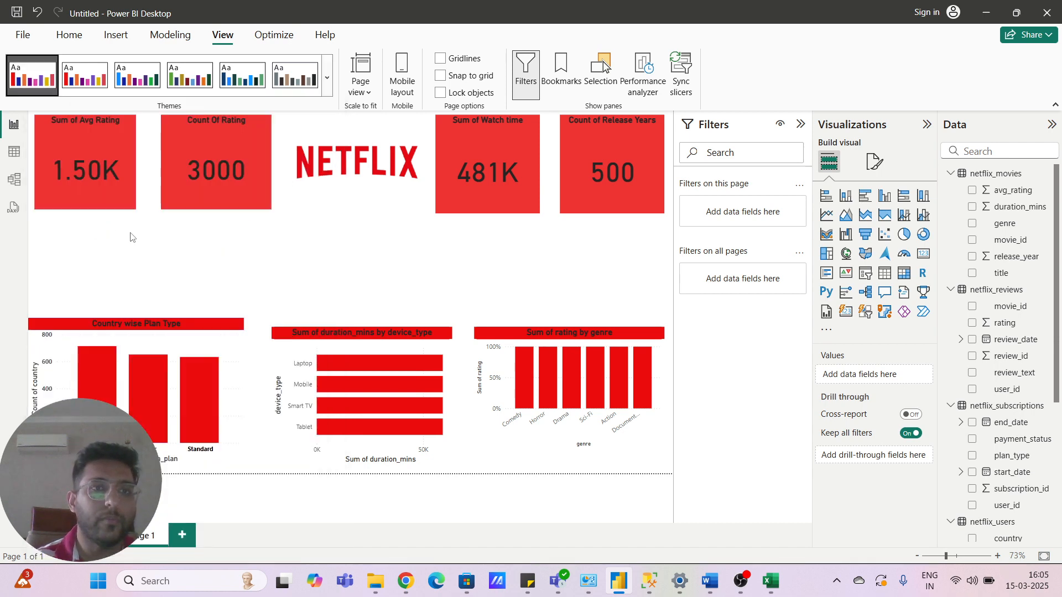
# Step: Try the Bloom theme on the report, and undo it
pyautogui.click(325, 80)
pyautogui.scroll(-2, 139, 257)
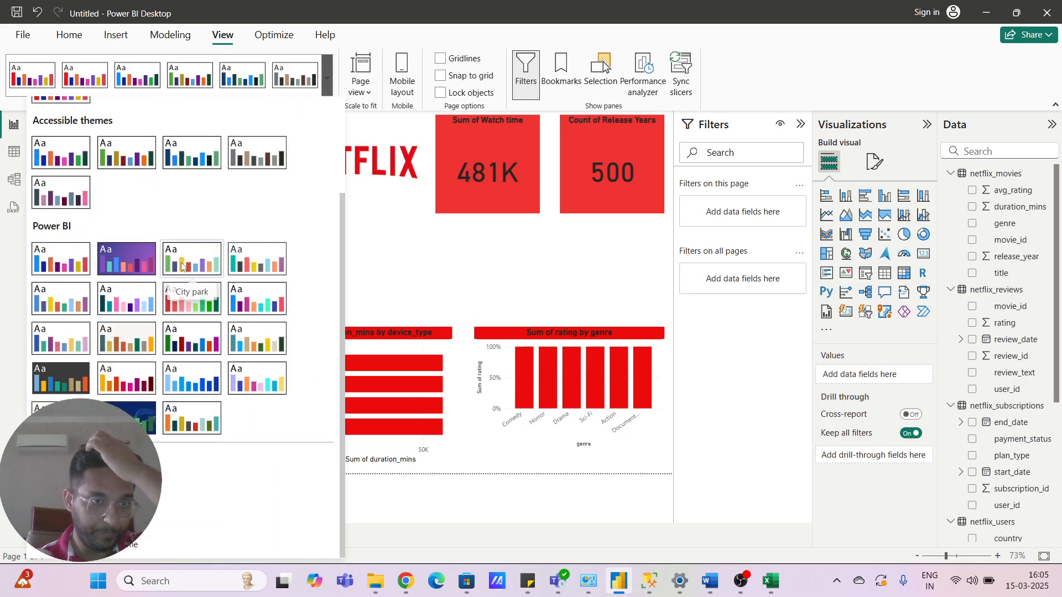
pyautogui.press('Escape')
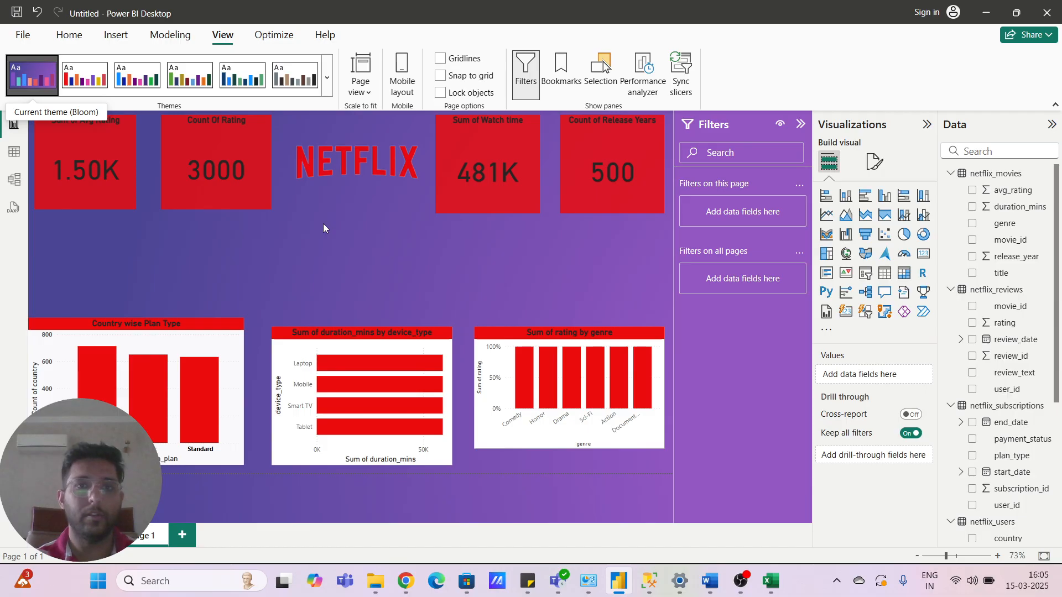
pyautogui.click(320, 77)
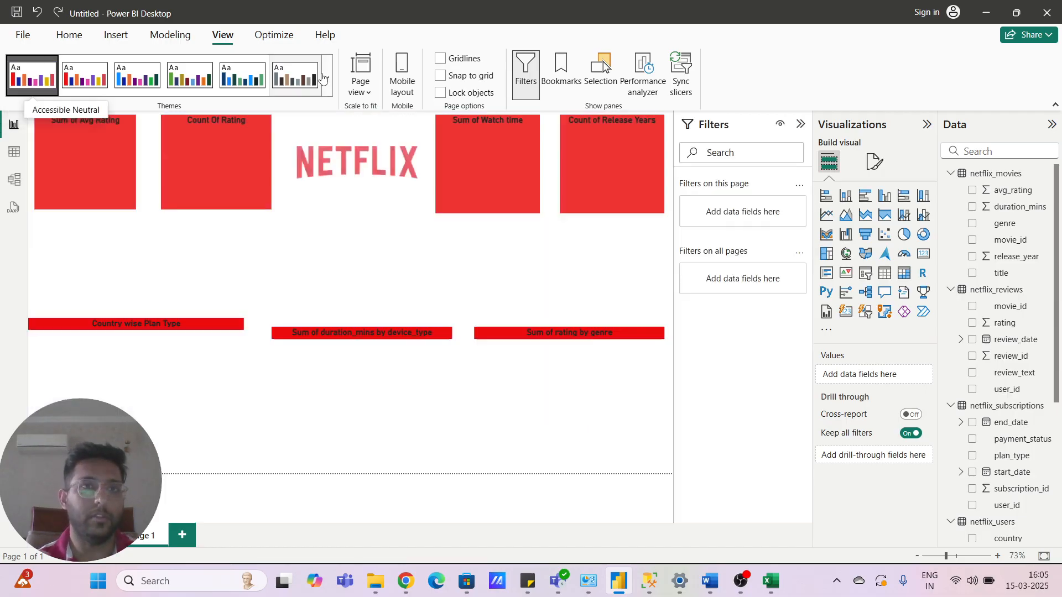
# Step: Customize the current theme with a red #ED0404 page wallpaper and apply it to the report
pyautogui.click(325, 78)
pyautogui.scroll(-2, 257, 182)
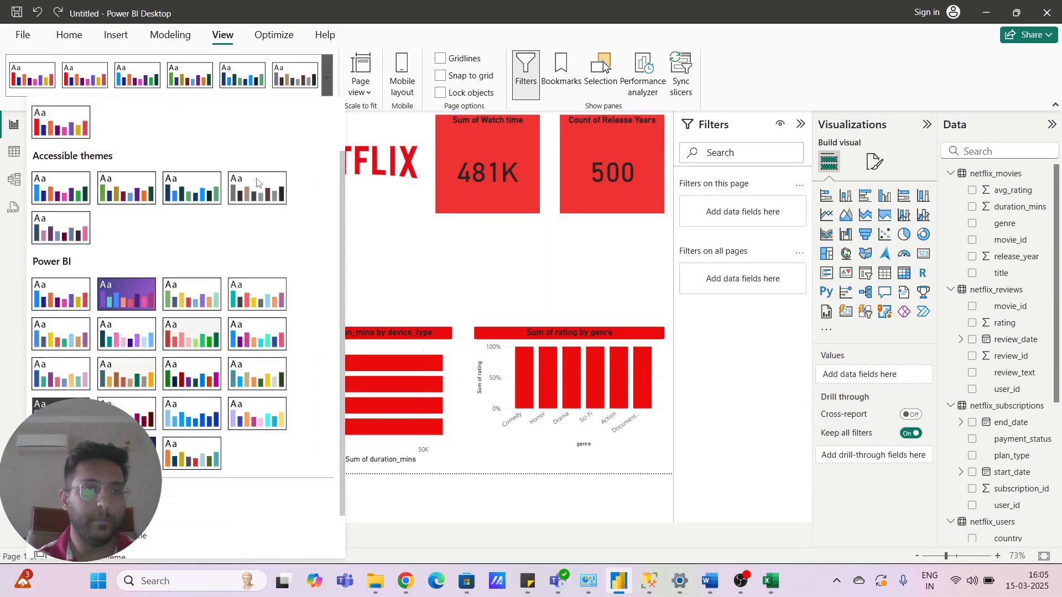
pyautogui.scroll(-1, 257, 182)
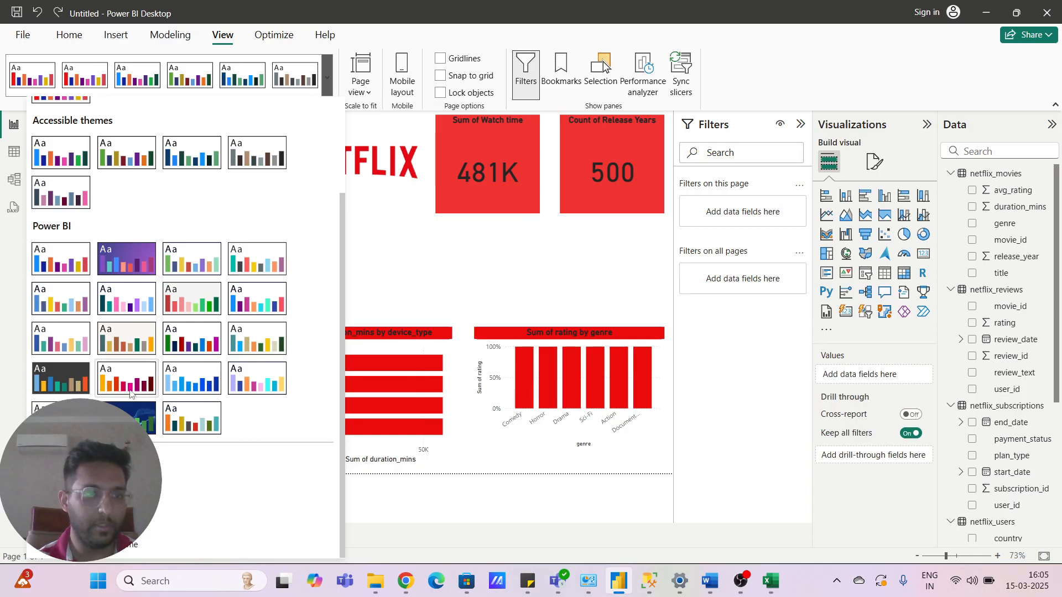
pyautogui.click(138, 499)
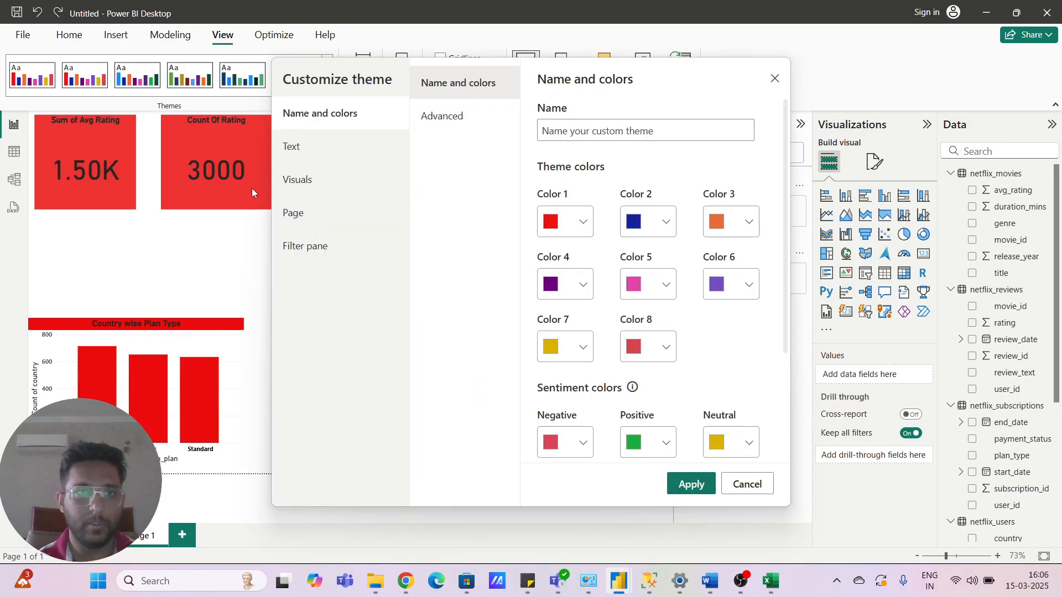
pyautogui.click(288, 152)
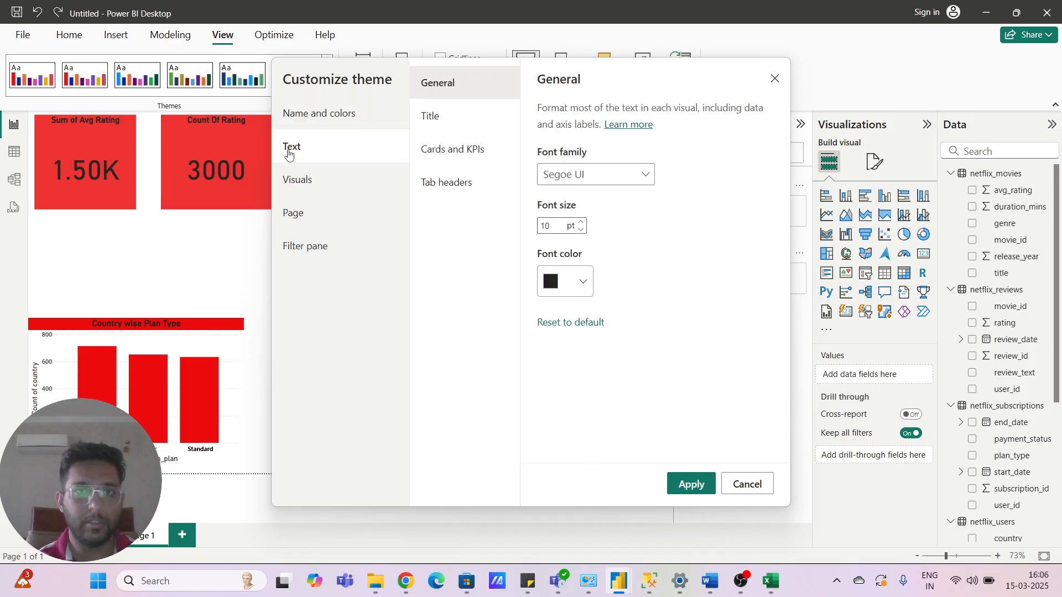
pyautogui.click(304, 183)
pyautogui.click(313, 220)
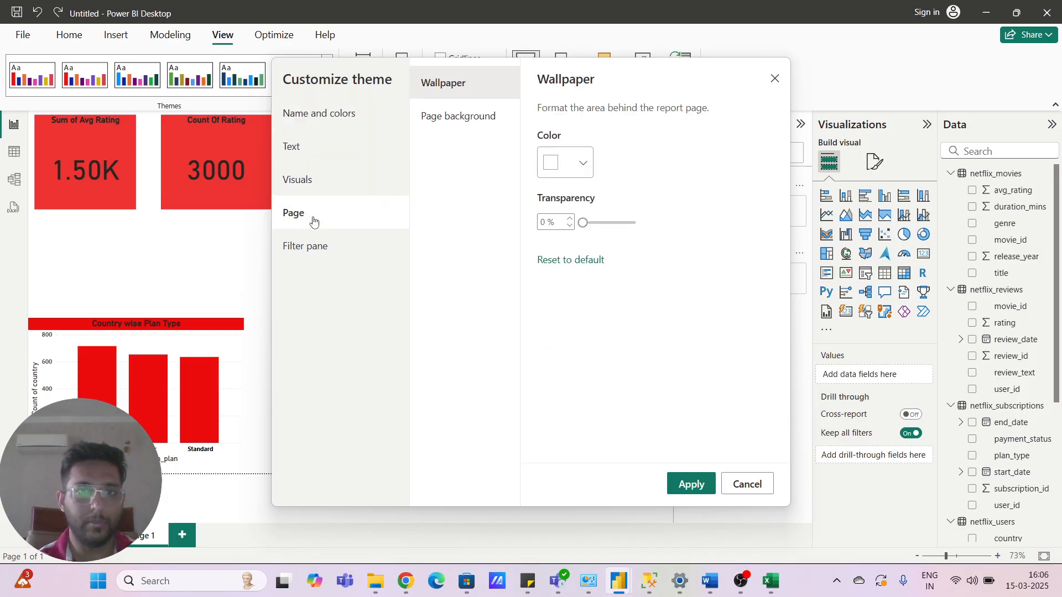
pyautogui.click(587, 166)
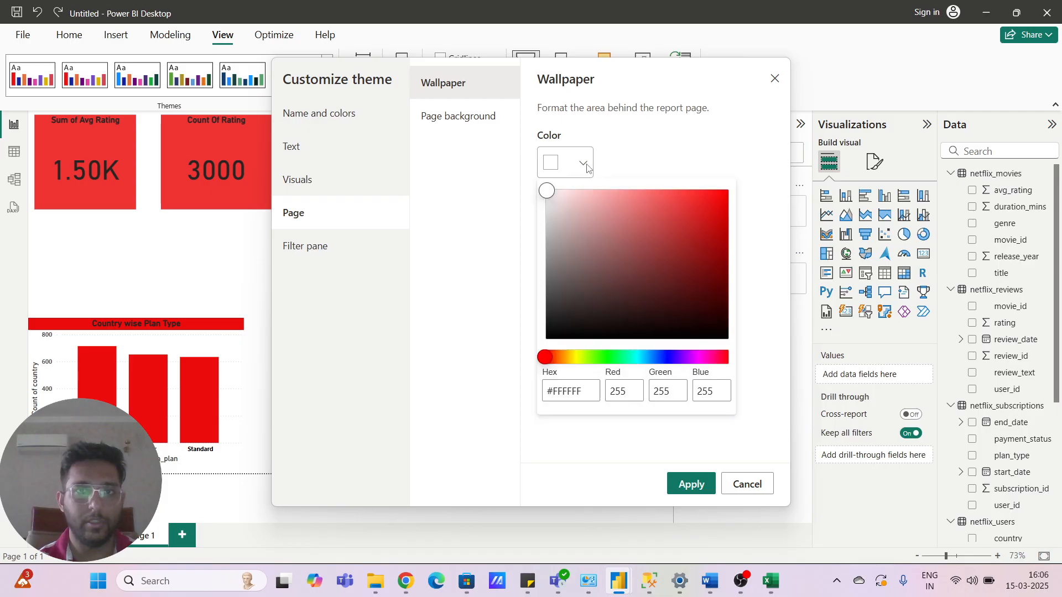
pyautogui.click(721, 195)
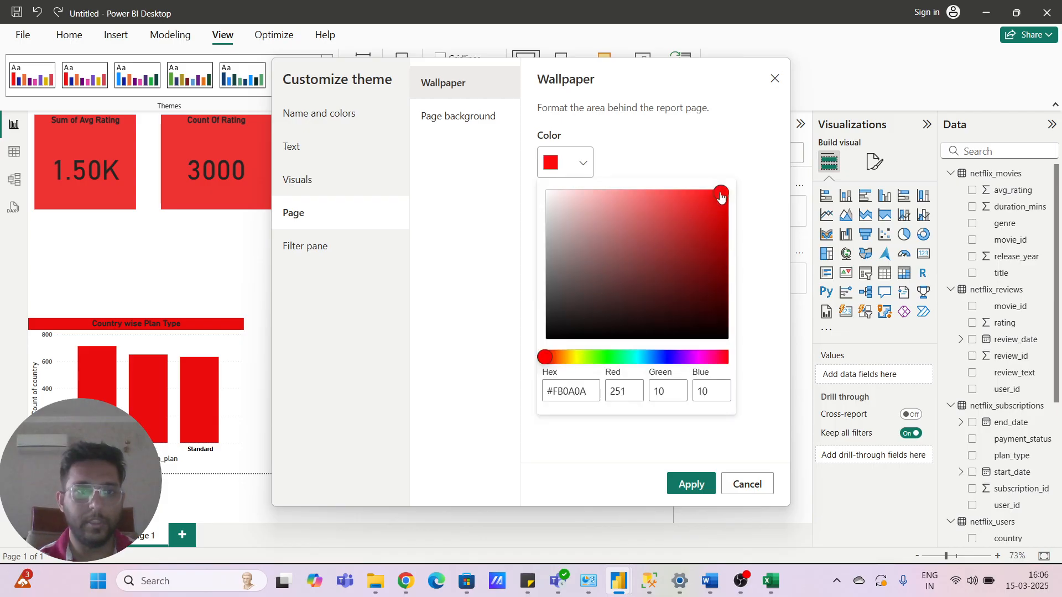
pyautogui.moveTo(724, 201); pyautogui.dragTo(726, 200)
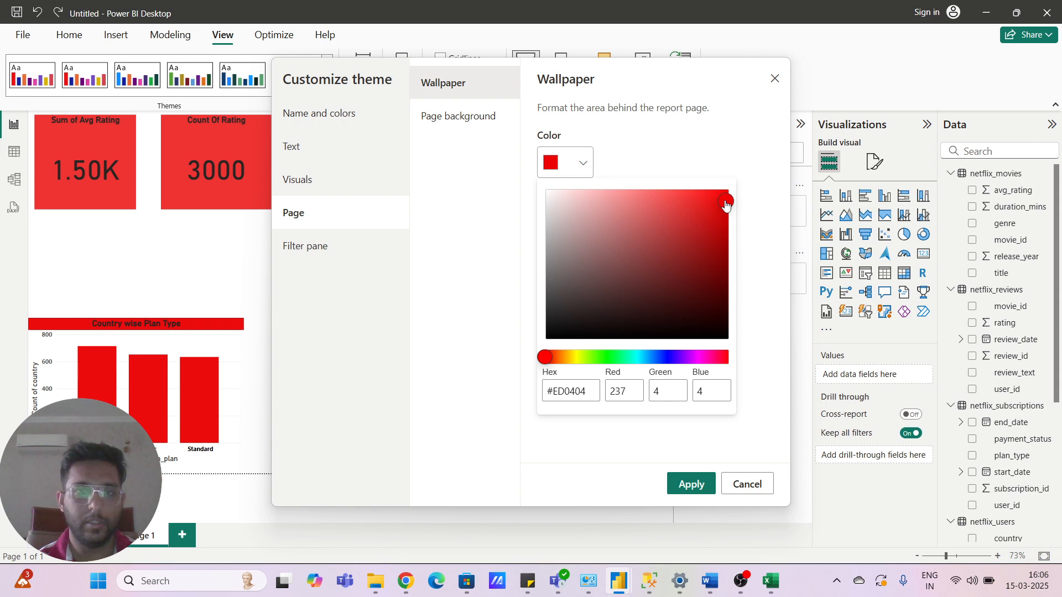
pyautogui.click(692, 479)
pyautogui.click(692, 481)
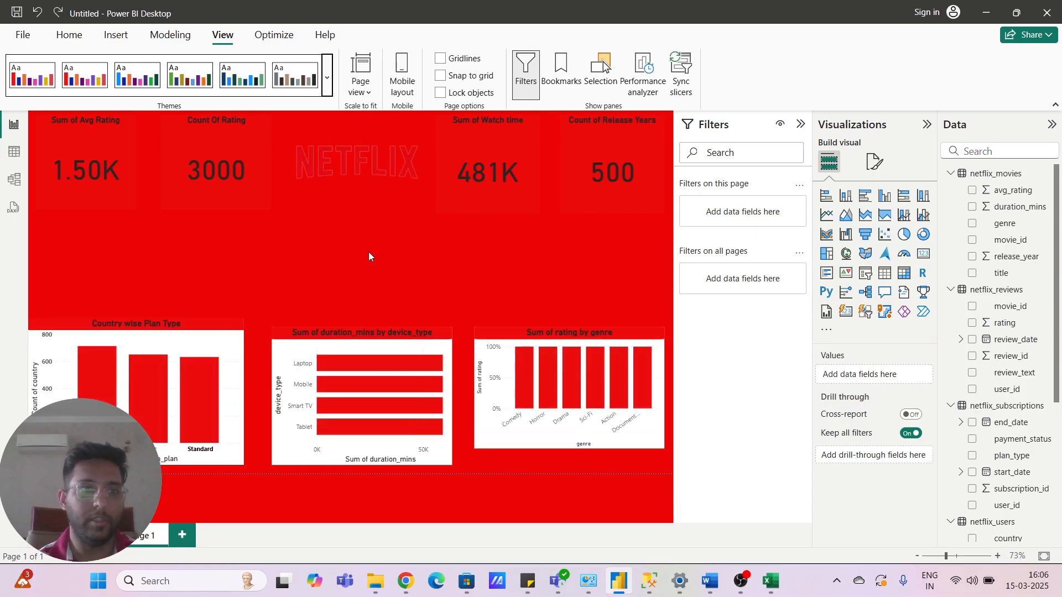
# Step: Replace the red-wallpaper theme by applying the first accessible theme to the report
pyautogui.click(324, 77)
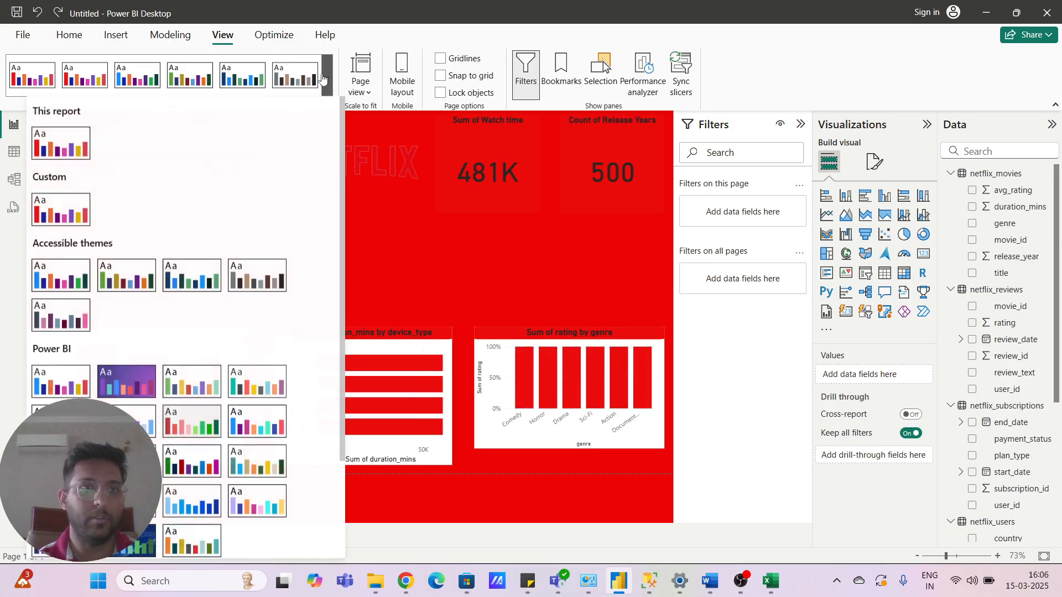
pyautogui.click(74, 144)
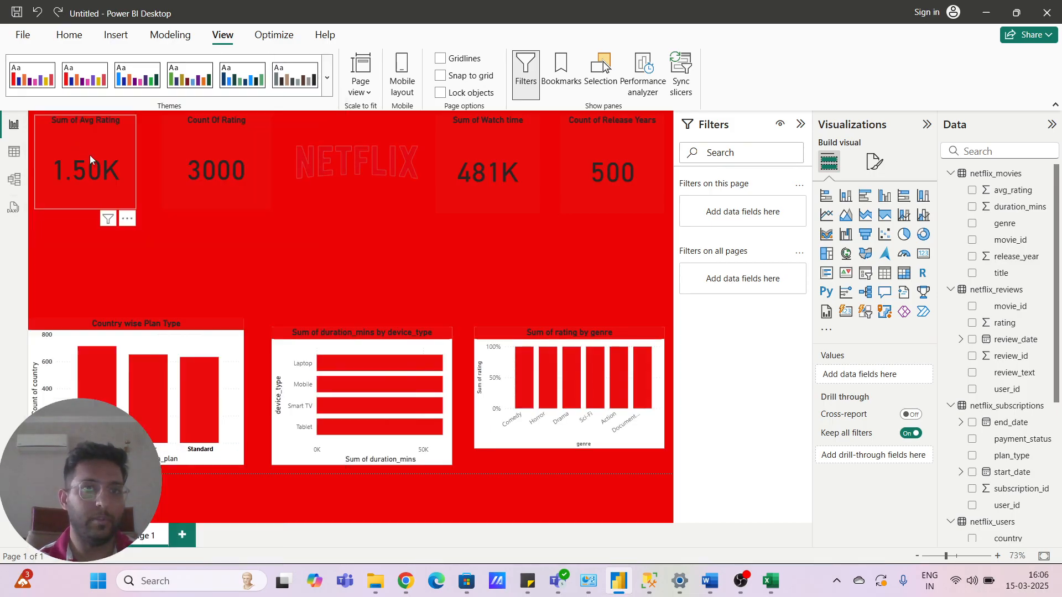
pyautogui.click(327, 78)
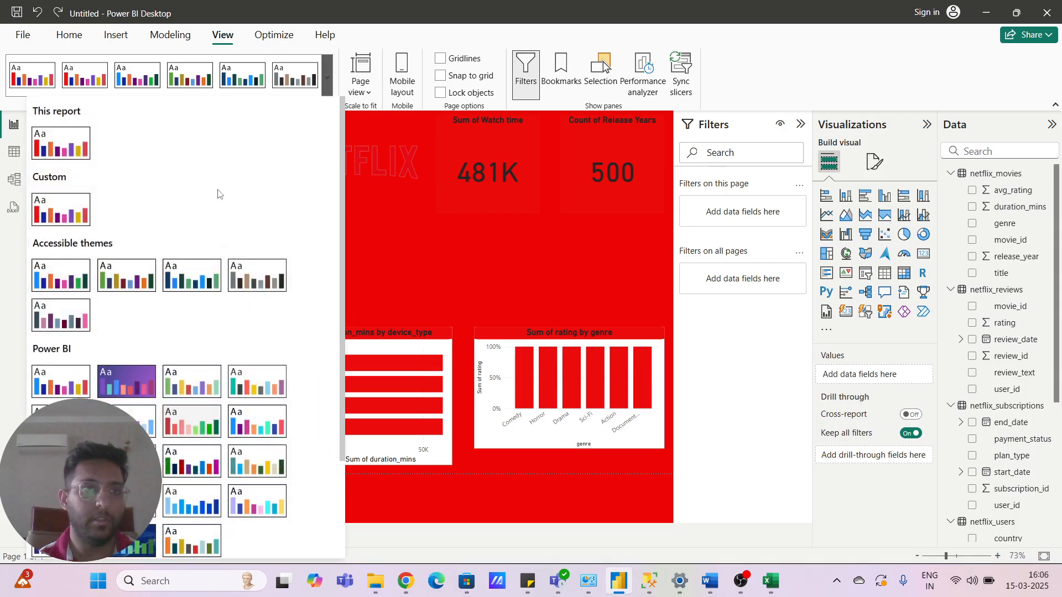
pyautogui.click(67, 274)
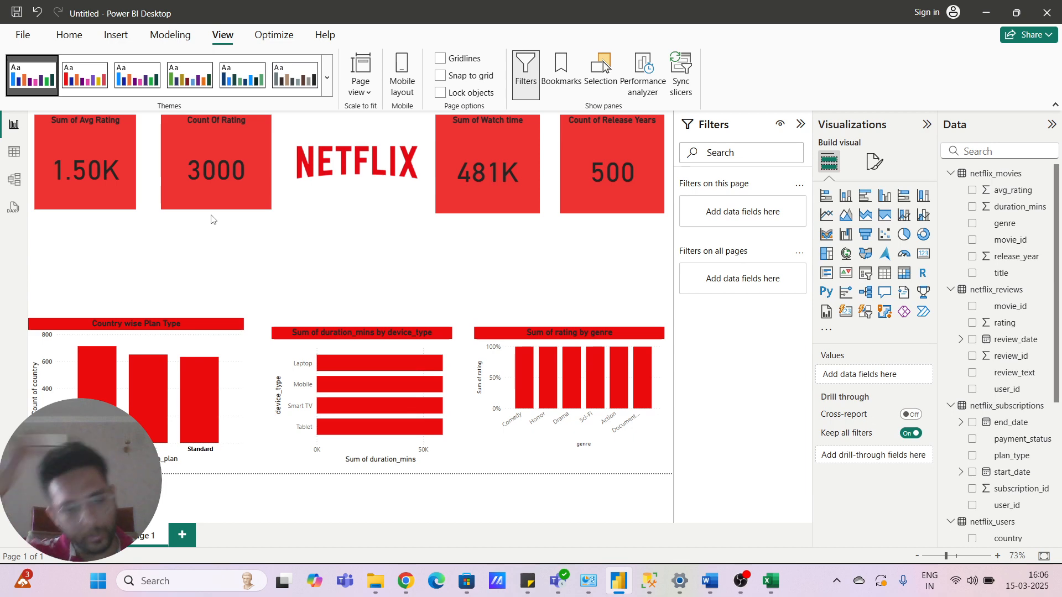
pyautogui.click(327, 78)
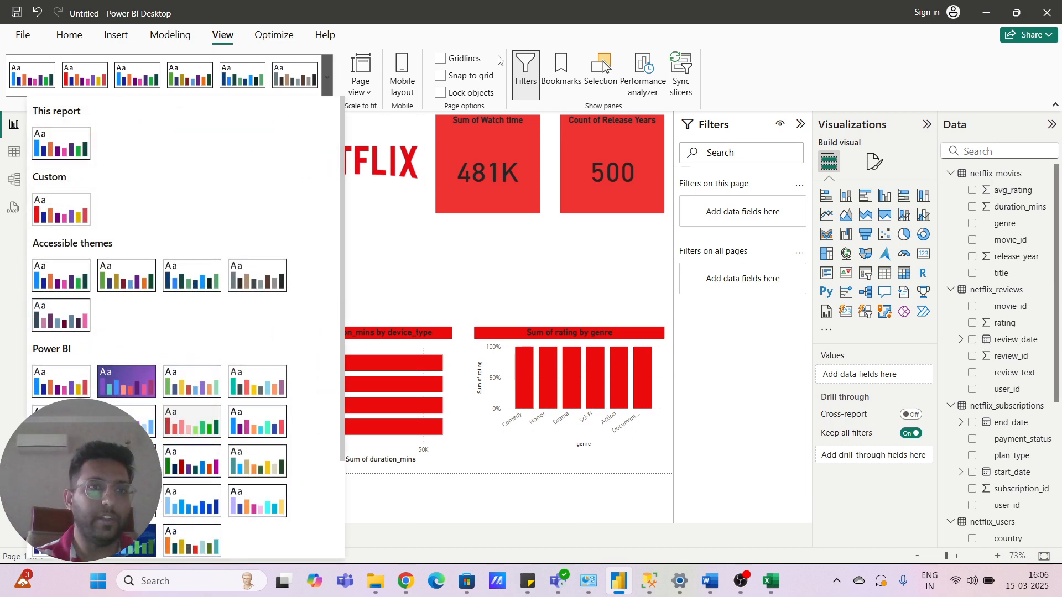
pyautogui.click(58, 149)
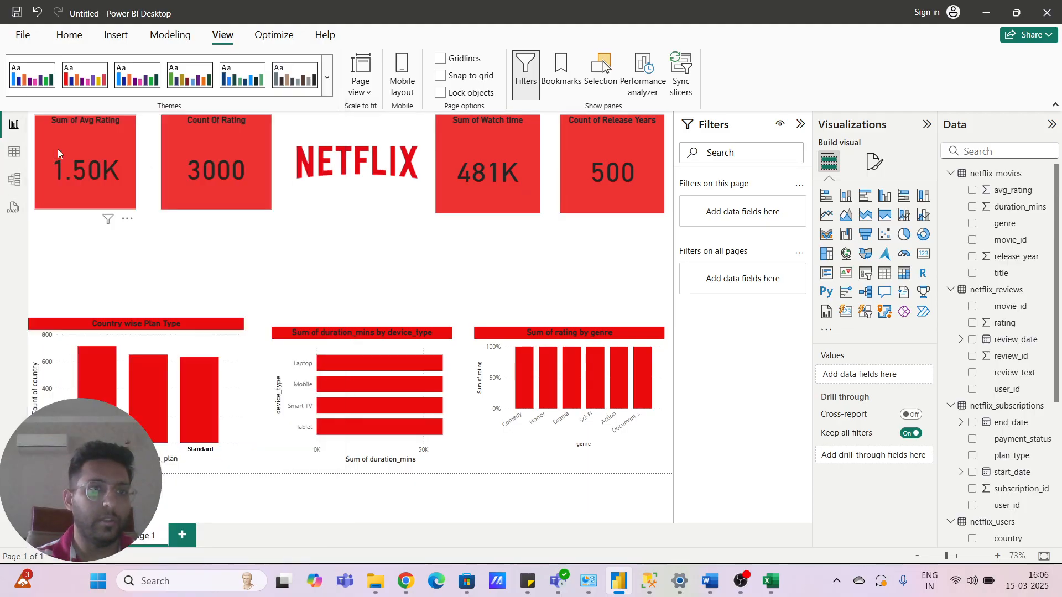
# Step: Customize the current theme with a dark grey #2F2929 page wallpaper and apply it to the report
pyautogui.click(325, 83)
pyautogui.scroll(-3, 183, 277)
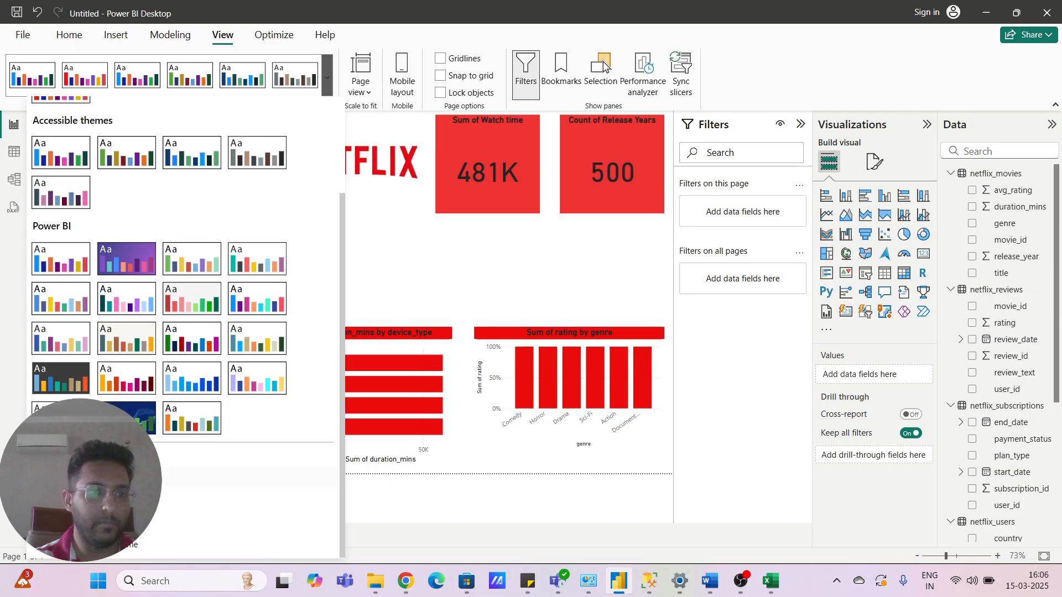
pyautogui.click(110, 500)
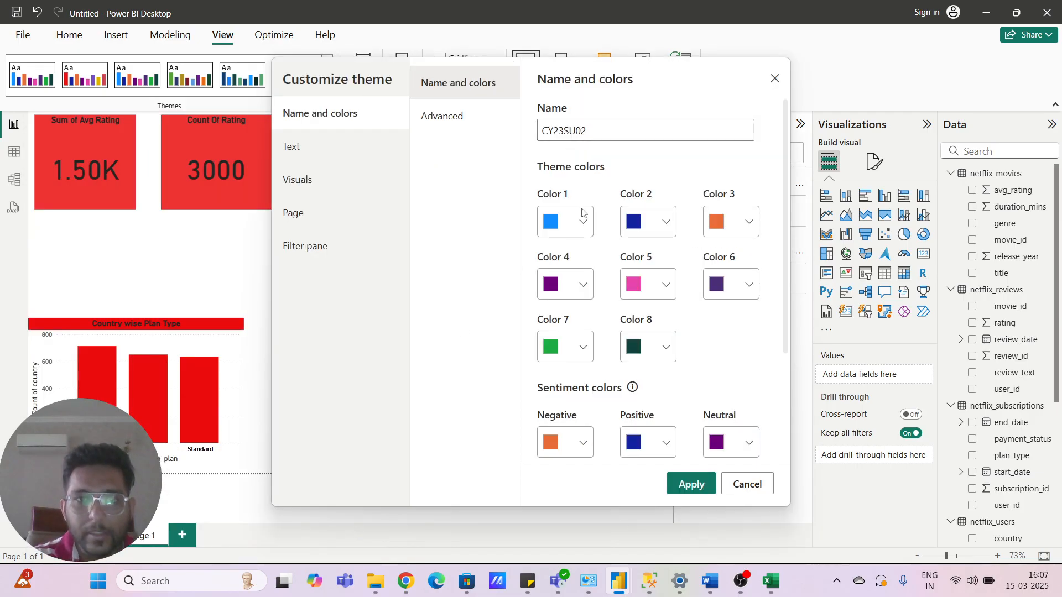
pyautogui.click(310, 219)
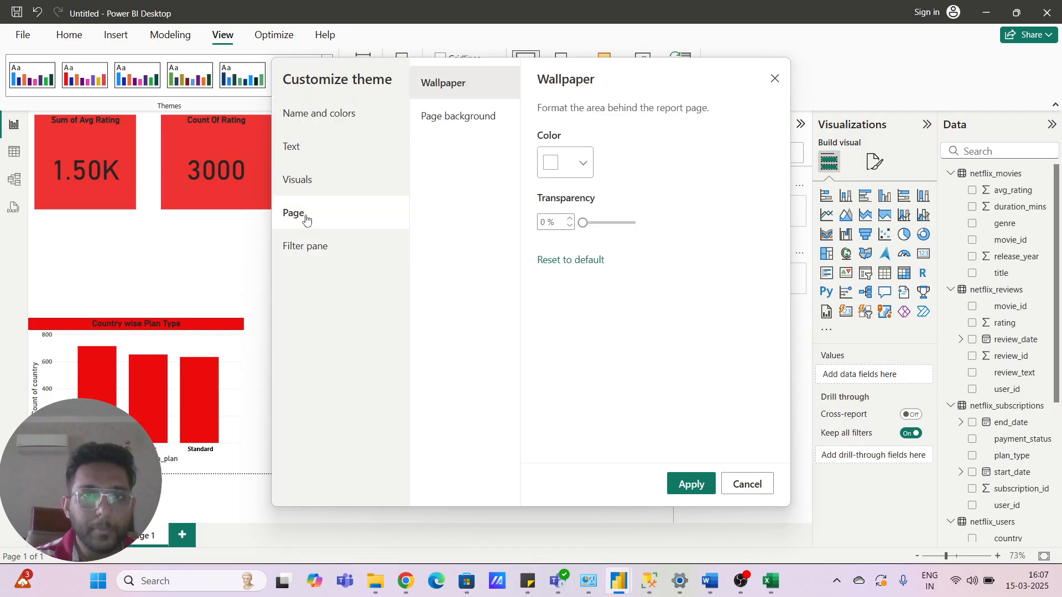
pyautogui.click(583, 164)
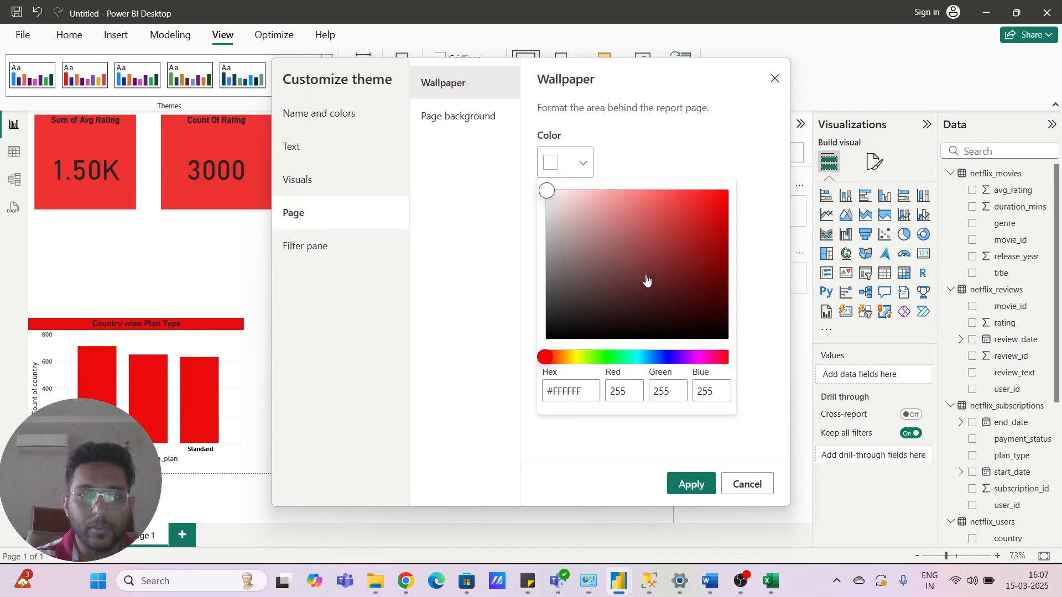
pyautogui.click(570, 316)
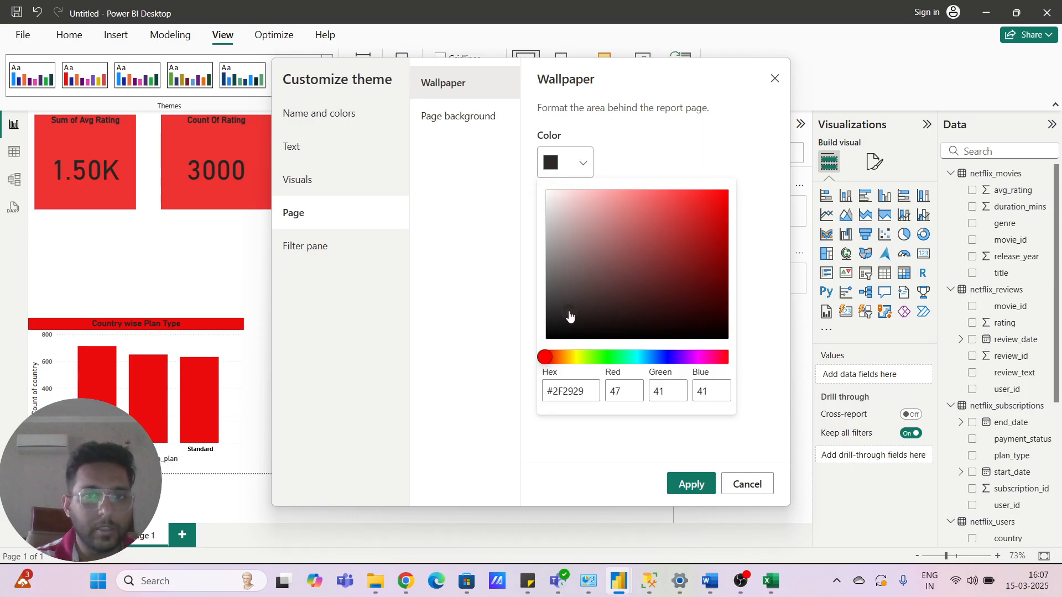
pyautogui.click(686, 489)
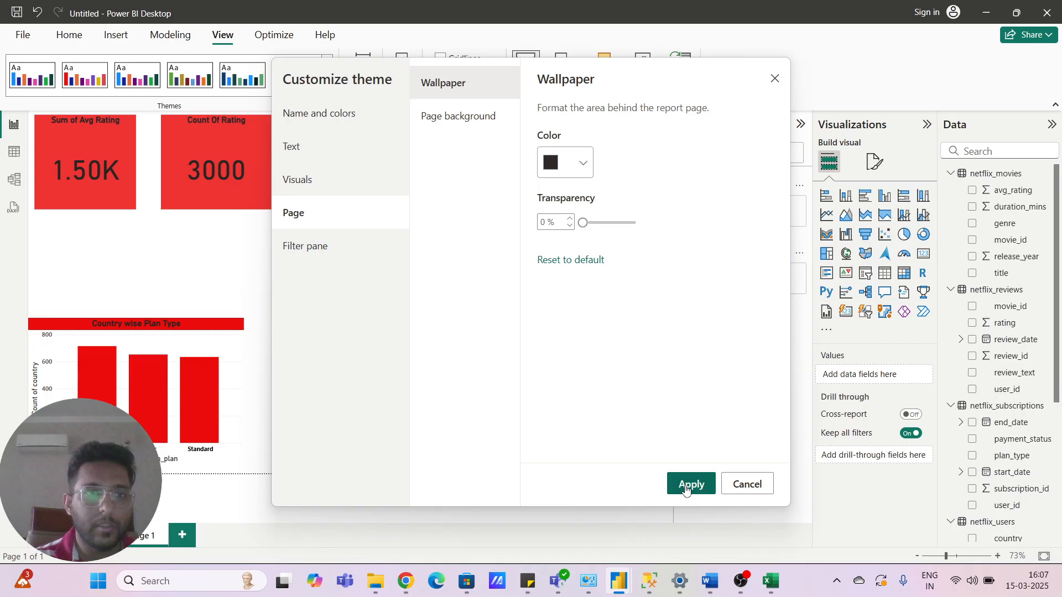
pyautogui.click(689, 486)
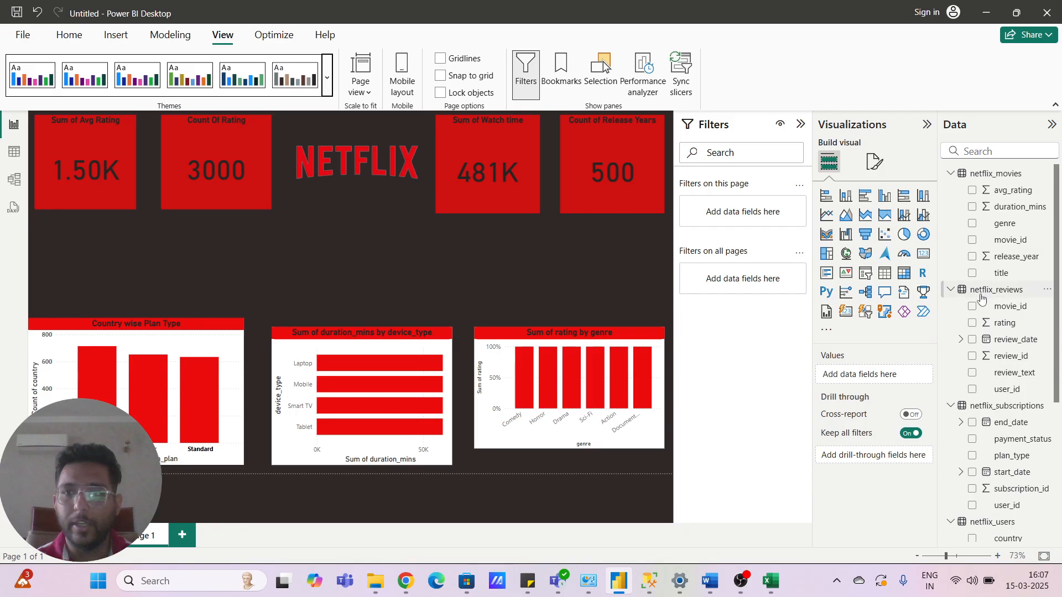
# Step: Add an empty line chart beneath the Netflix logo and extend its lower edge almost to the device_type chart
pyautogui.scroll(-5, 990, 388)
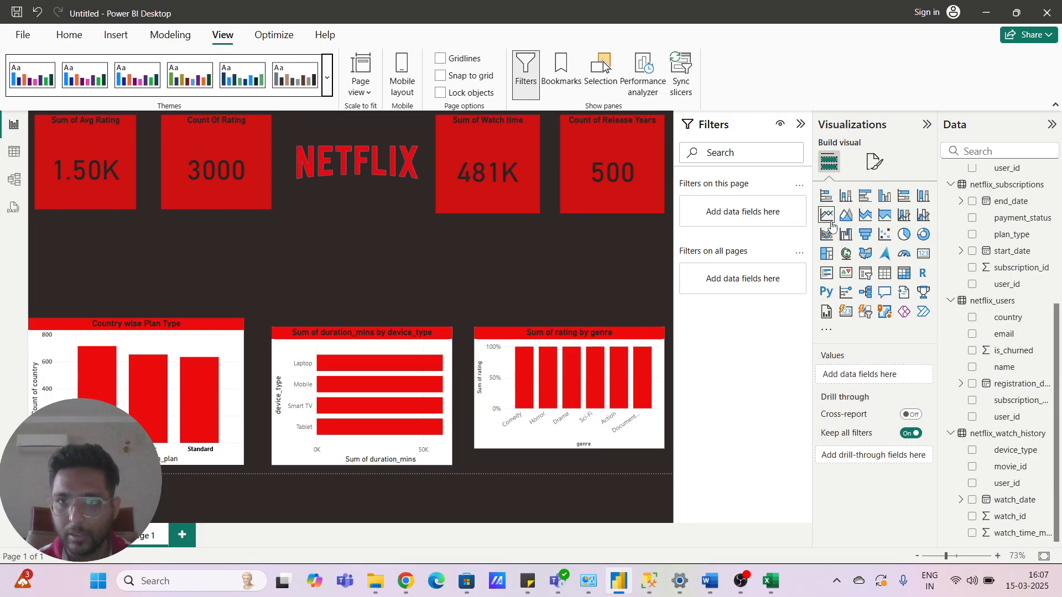
pyautogui.moveTo(830, 219); pyautogui.dragTo(436, 263)
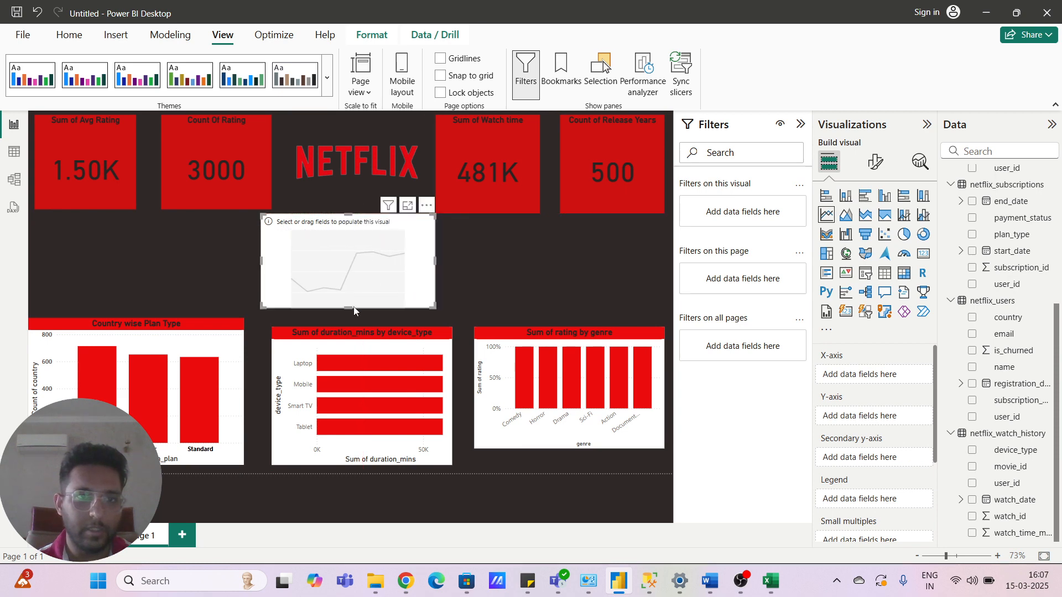
pyautogui.moveTo(354, 309); pyautogui.dragTo(354, 318)
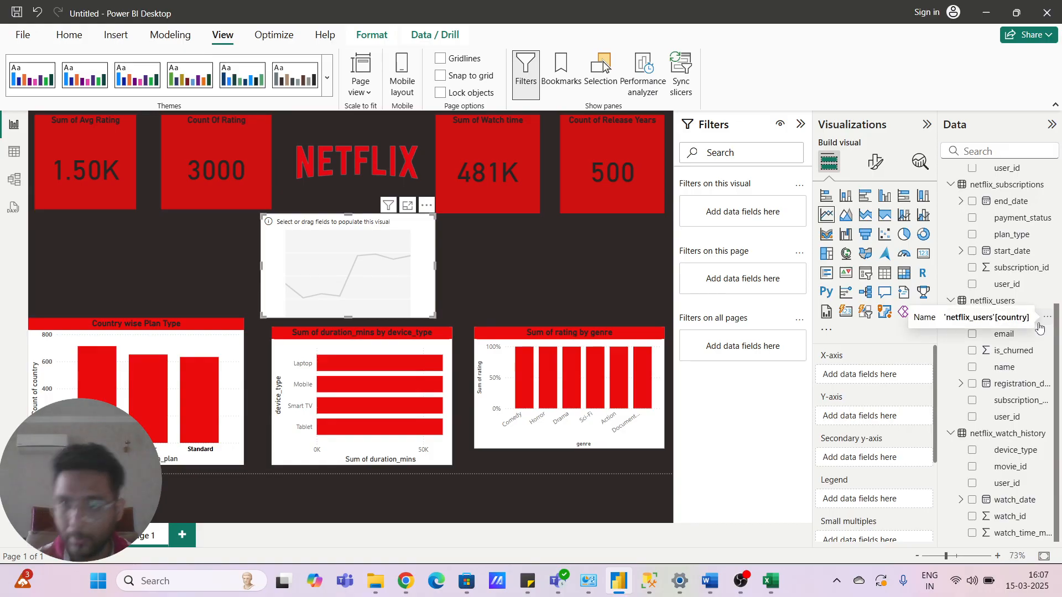
# Step: Plot start_date on the line chart's Y-axis against watch_date on its X-axis, and widen it to the rating by genre chart's near edge
pyautogui.click(1016, 501)
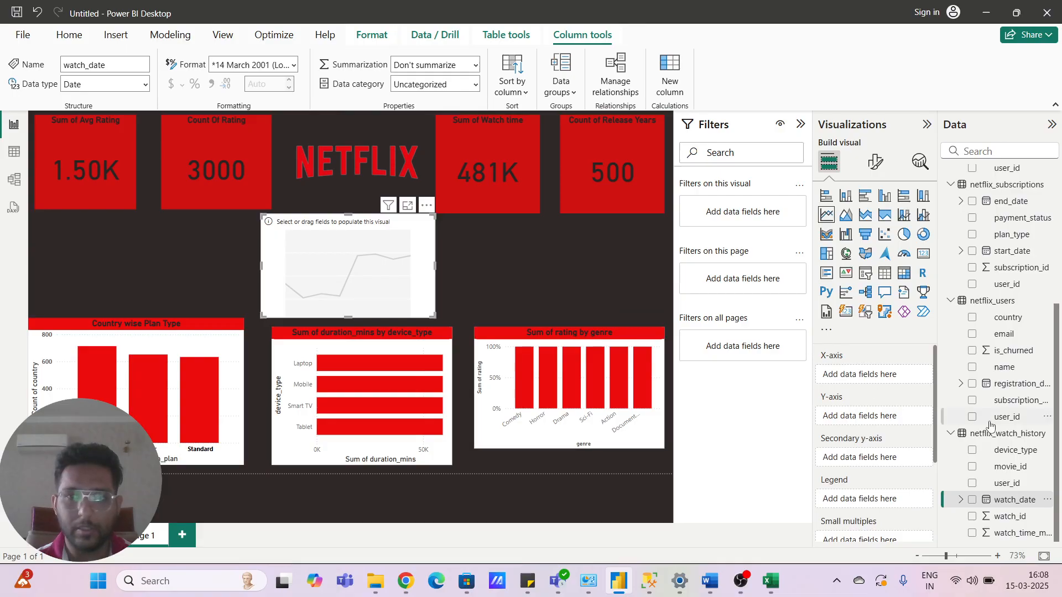
pyautogui.moveTo(1015, 501); pyautogui.dragTo(871, 375)
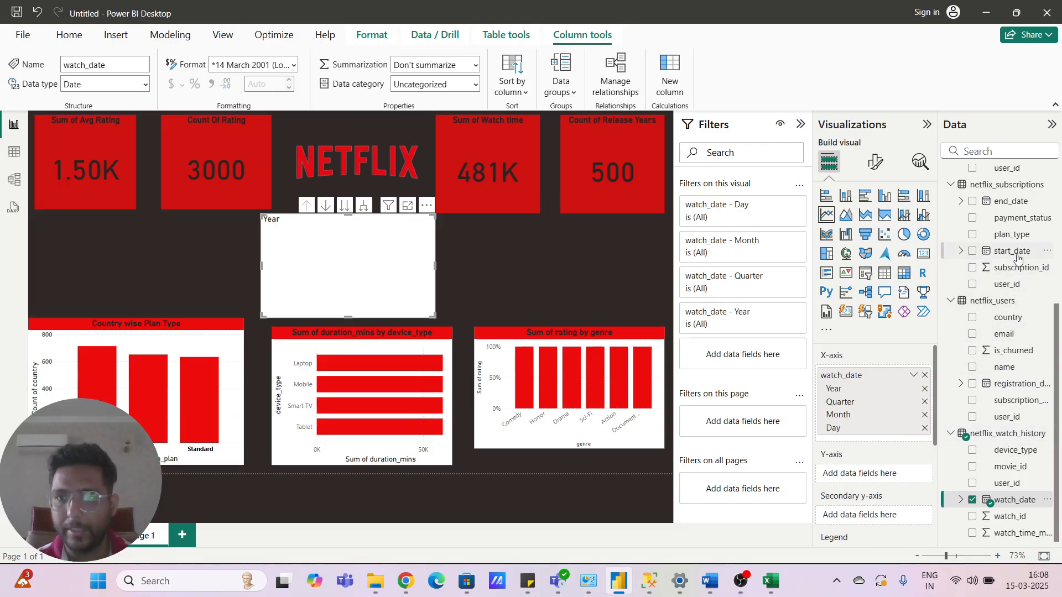
pyautogui.moveTo(1018, 258); pyautogui.dragTo(882, 480)
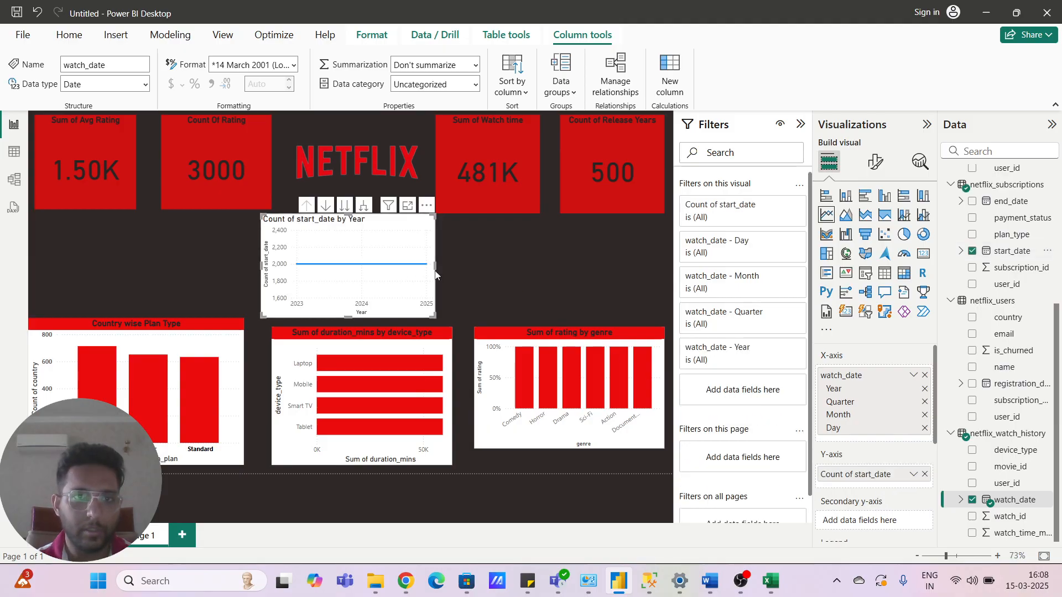
pyautogui.moveTo(436, 275); pyautogui.dragTo(474, 265)
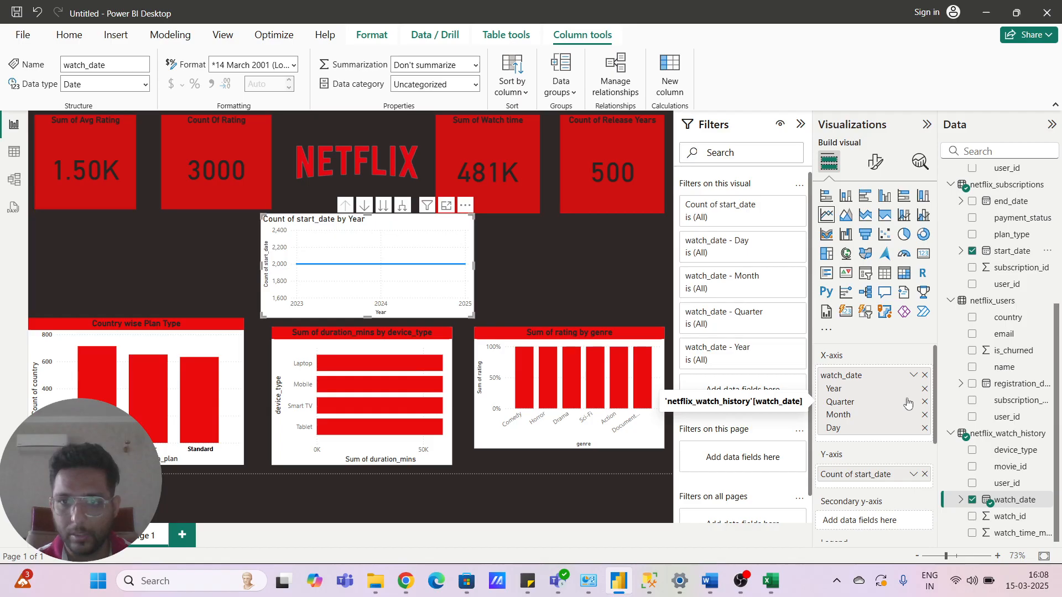
# Step: Remove the Day, Month, Quarter and Year levels of watch_date and the start_date count from the line chart
pyautogui.click(925, 429)
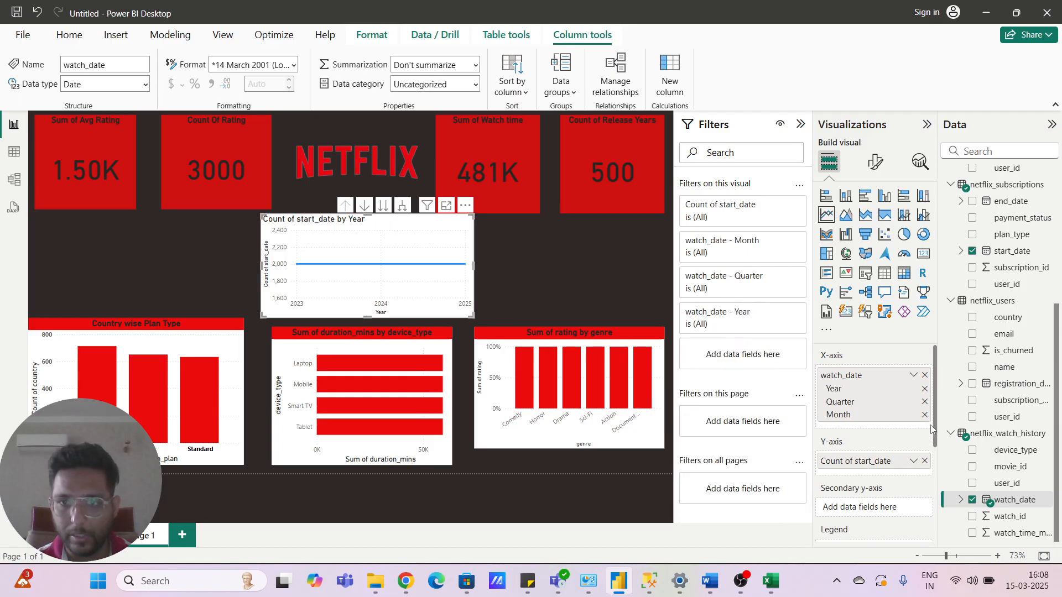
pyautogui.click(925, 415)
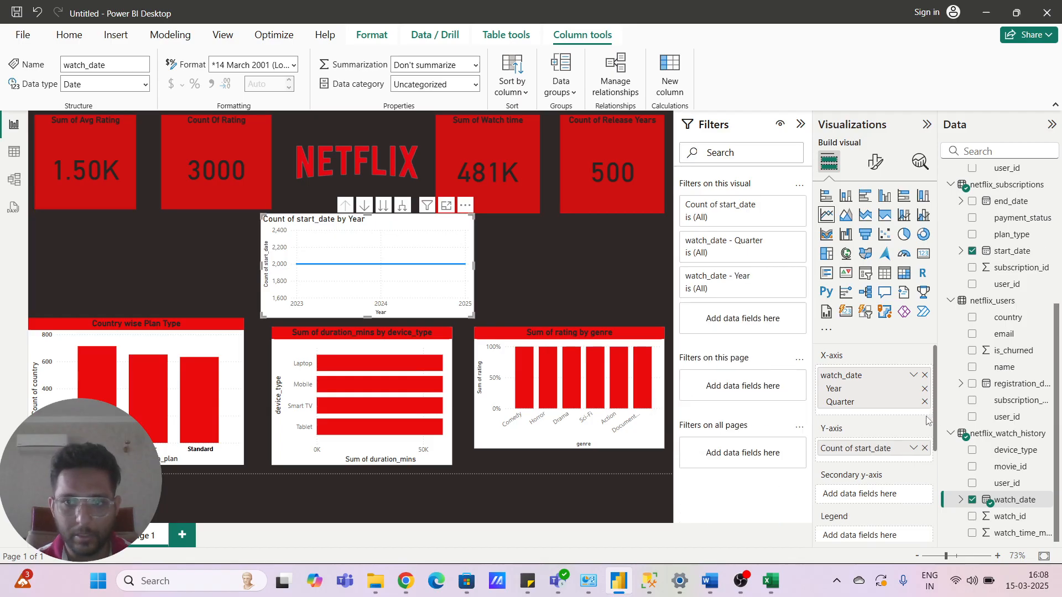
pyautogui.click(924, 403)
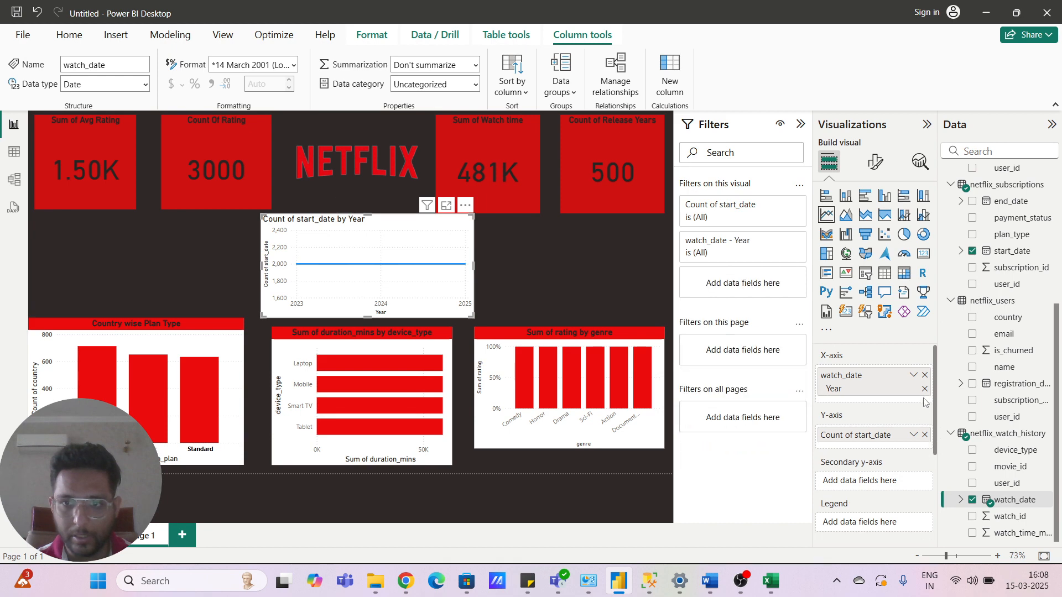
pyautogui.click(925, 389)
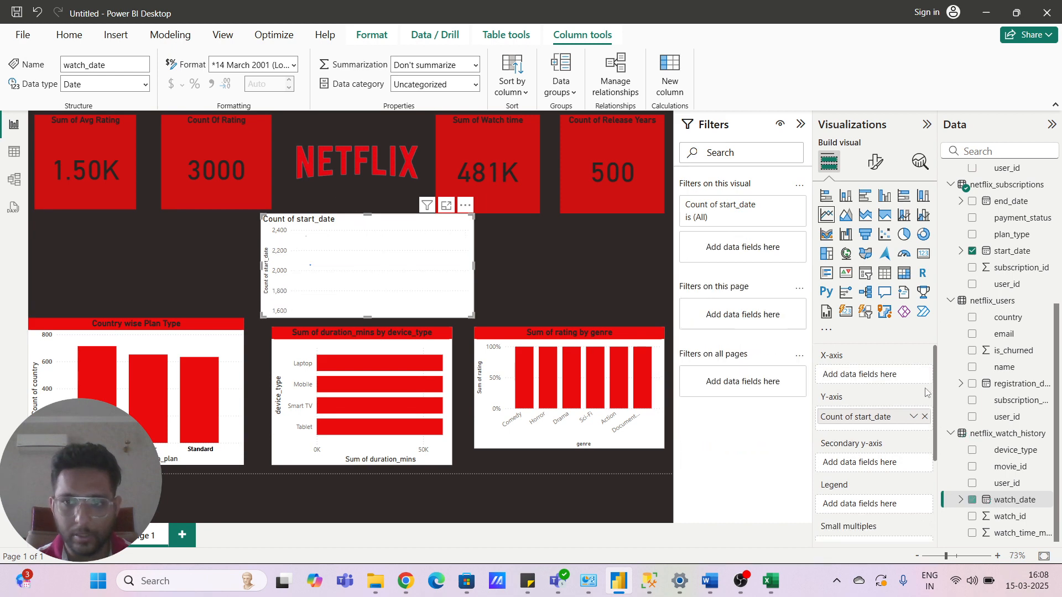
pyautogui.click(925, 418)
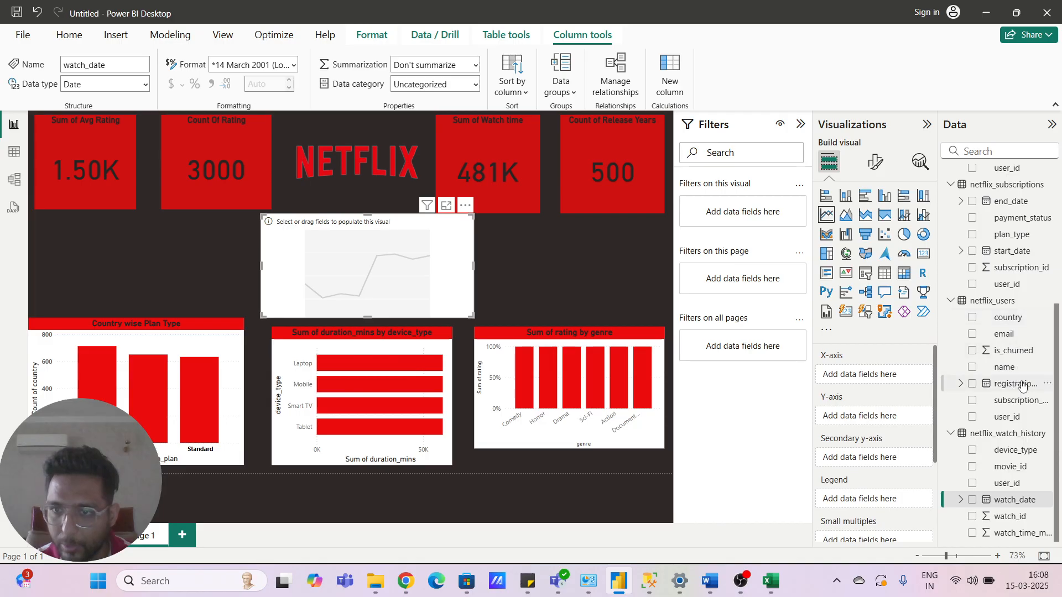
pyautogui.scroll(4, 1048, 375)
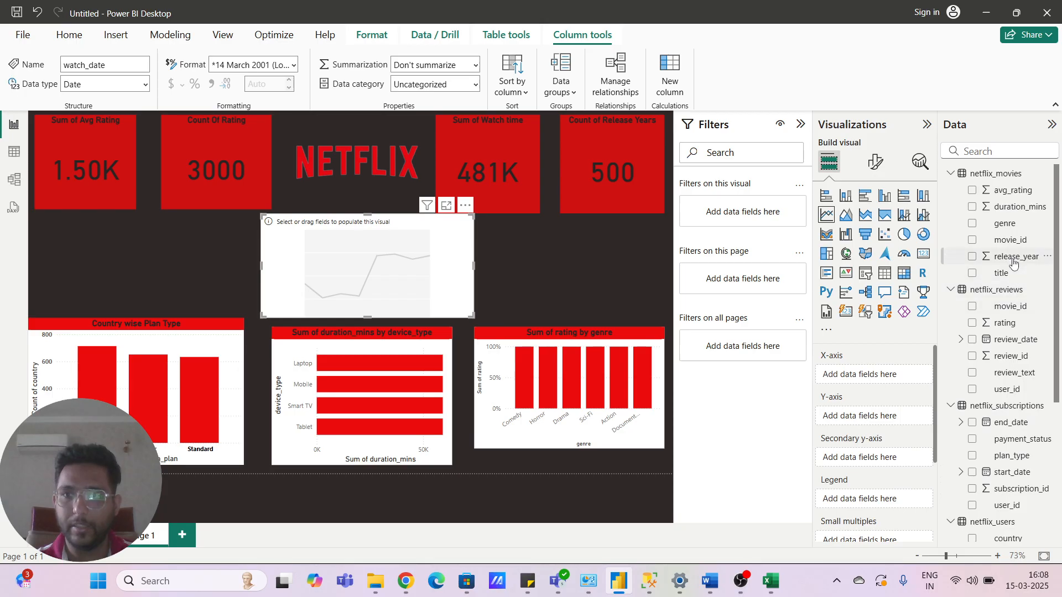
# Step: Plot the sum of release_year on the empty line chart's Y-axis against start_date from netflix_subscriptions on its X-axis
pyautogui.moveTo(1014, 264); pyautogui.dragTo(880, 420)
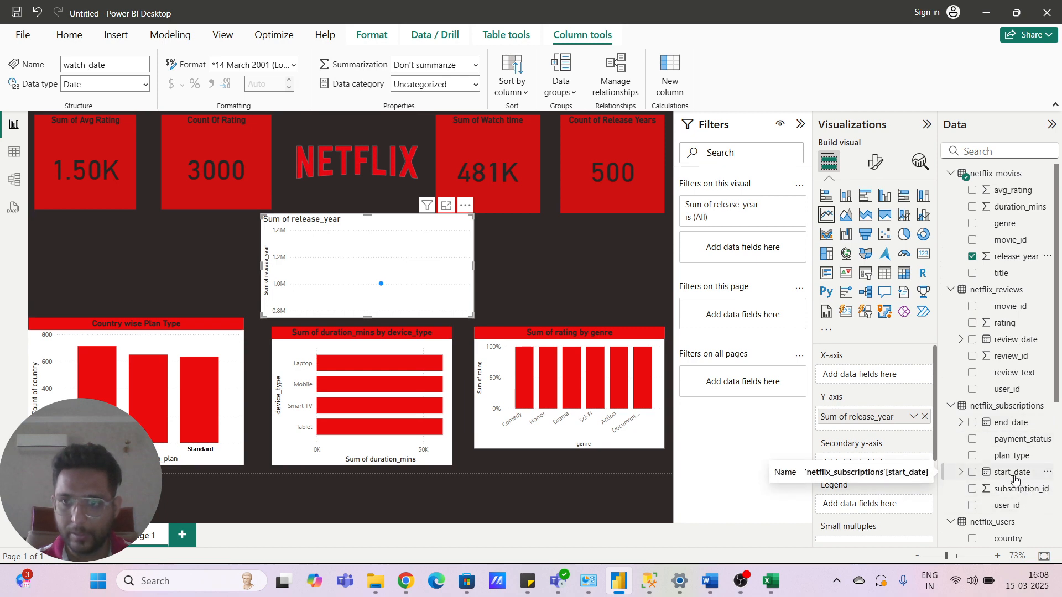
pyautogui.moveTo(1014, 479); pyautogui.dragTo(891, 375)
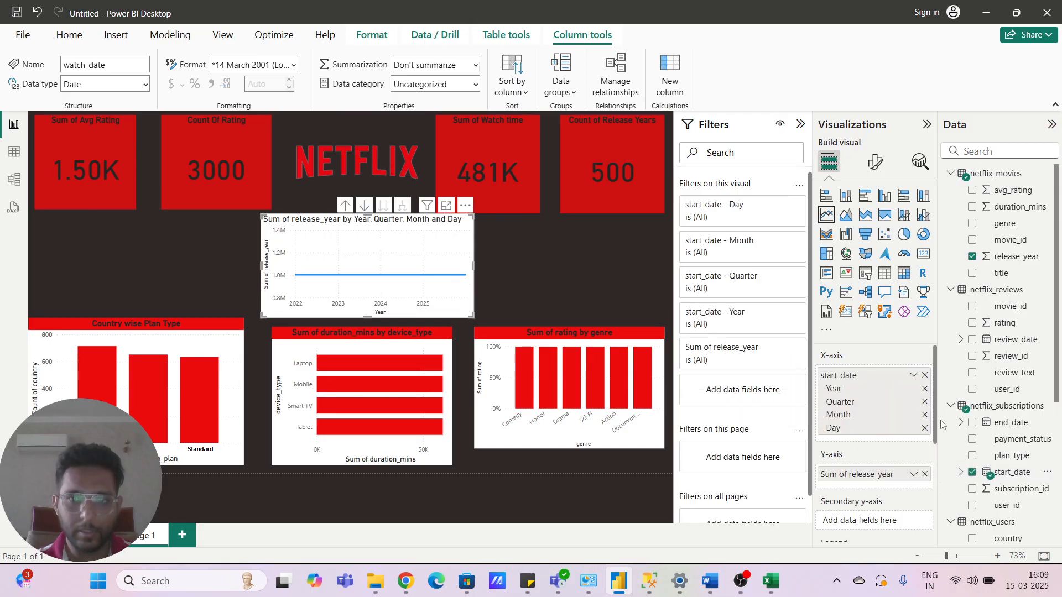
pyautogui.scroll(-1, 987, 421)
pyautogui.click(913, 475)
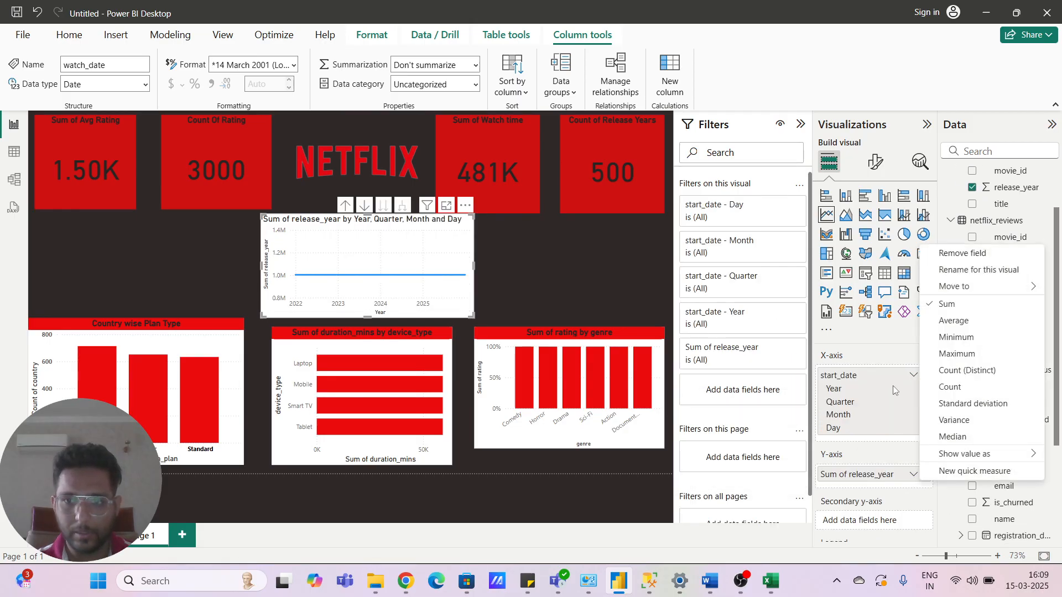
pyautogui.click(886, 444)
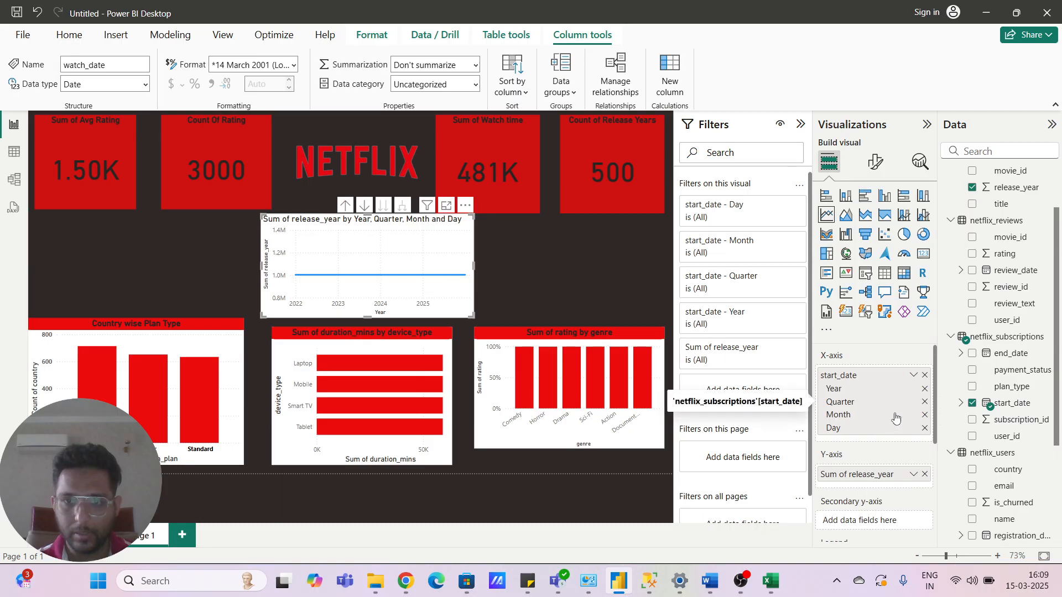
# Step: Remove the Day, Year and Quarter levels of start_date from the line chart's X-axis, leaving only Month
pyautogui.click(925, 430)
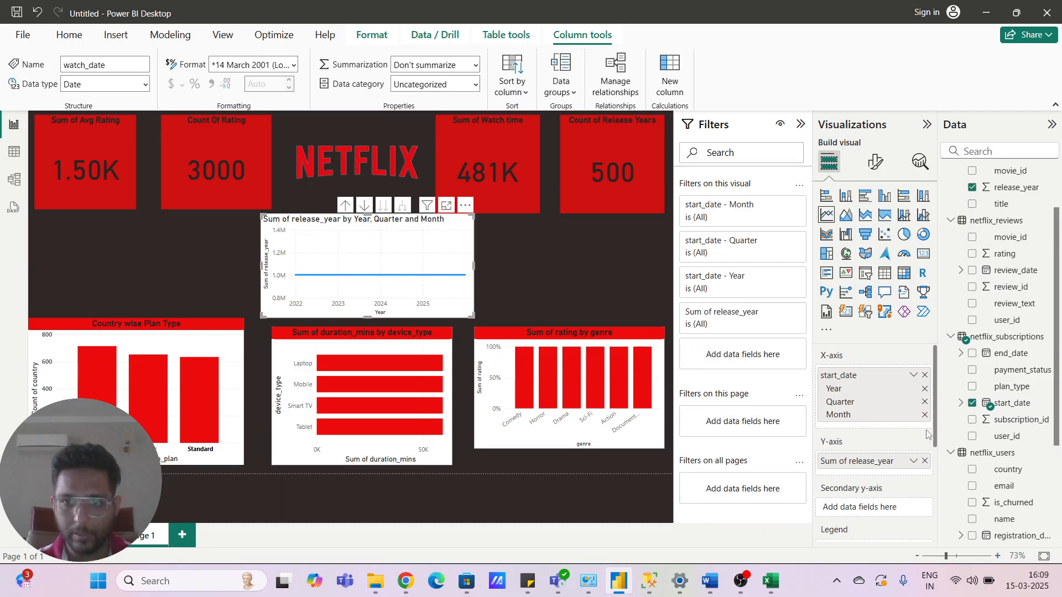
pyautogui.click(925, 390)
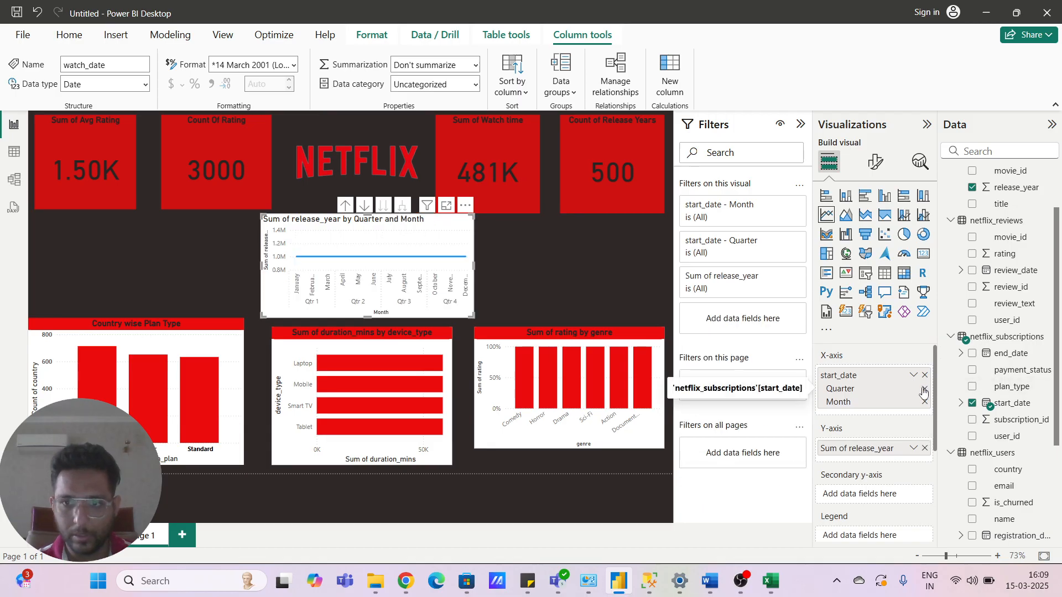
pyautogui.click(924, 390)
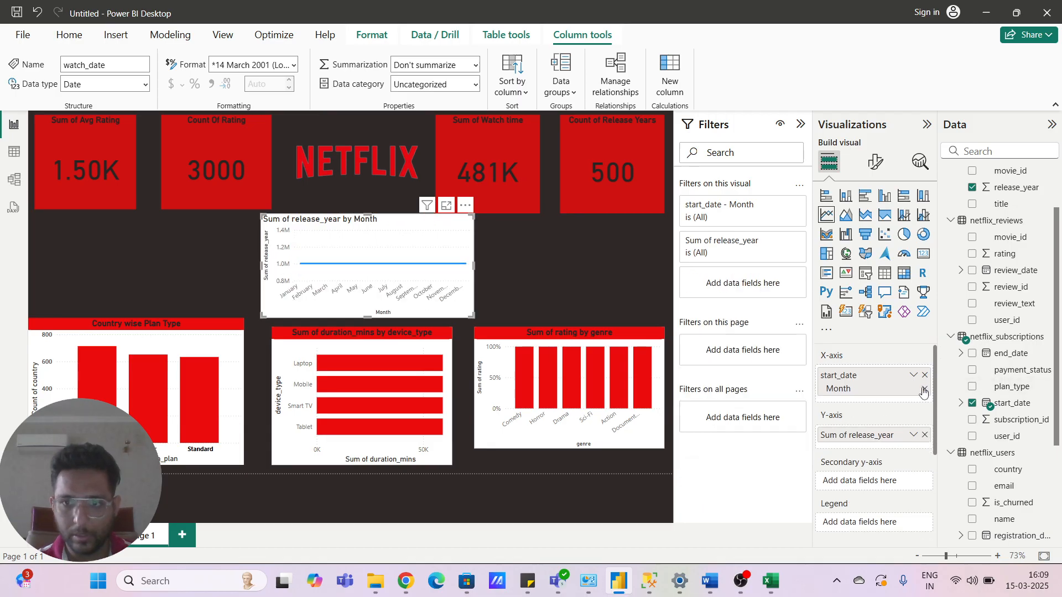
# Step: Replace release_year on the line chart's Y-axis with the count of payment_status
pyautogui.click(914, 437)
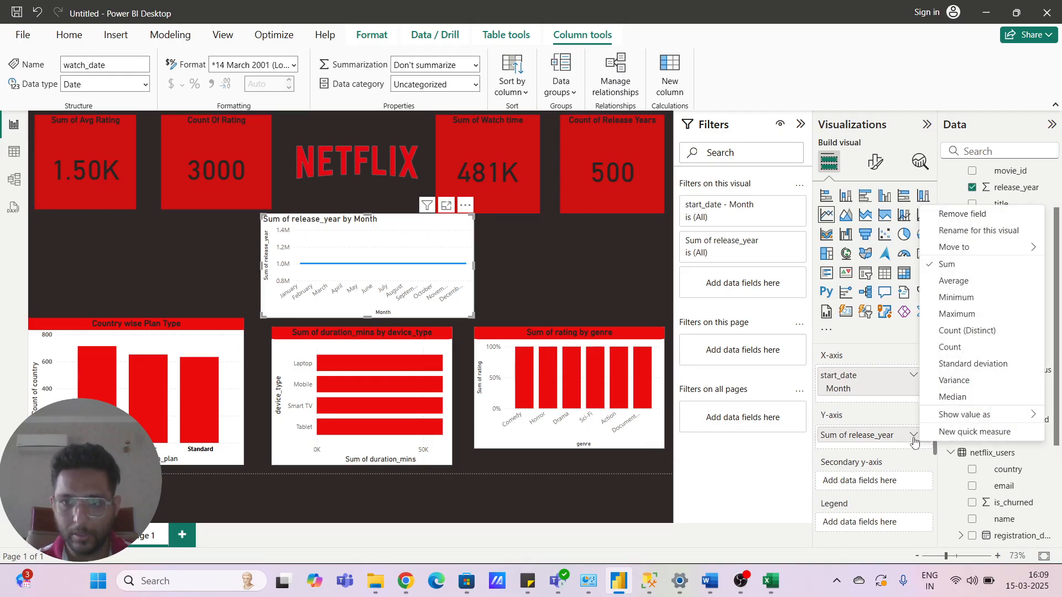
pyautogui.click(800, 457)
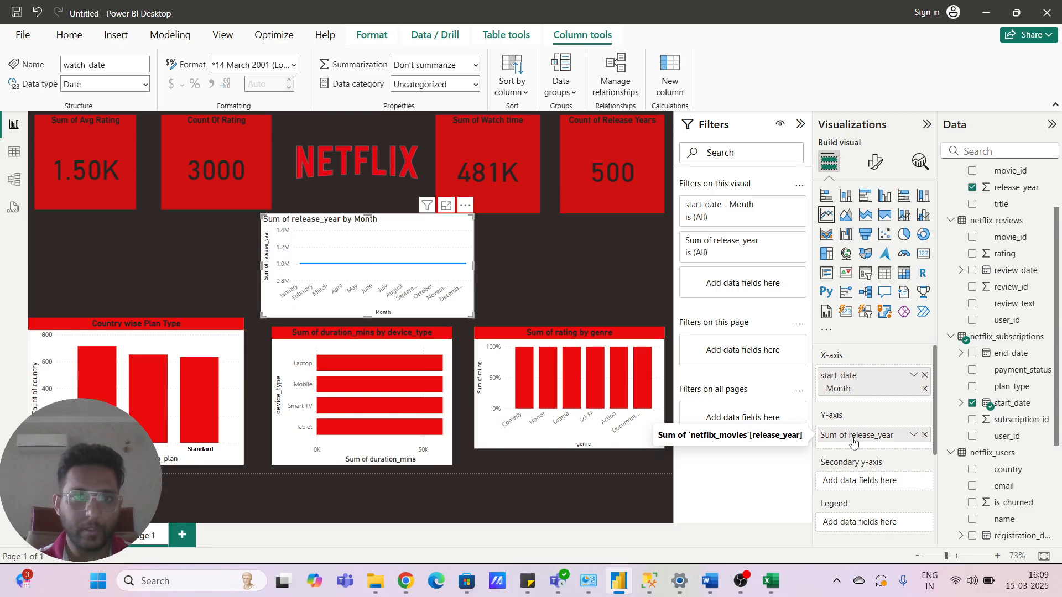
pyautogui.click(925, 434)
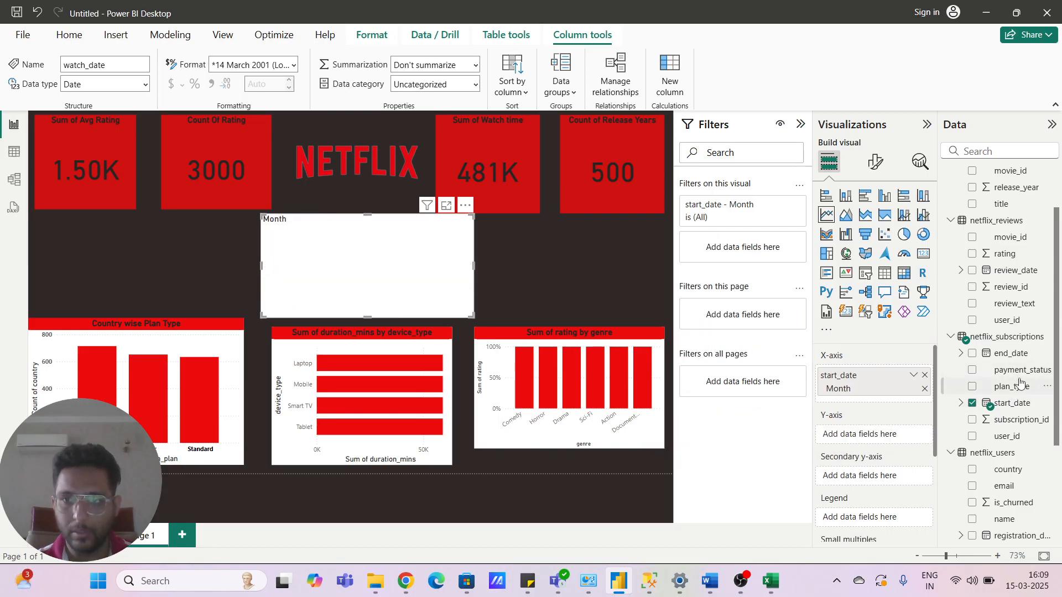
pyautogui.moveTo(1020, 376); pyautogui.dragTo(879, 435)
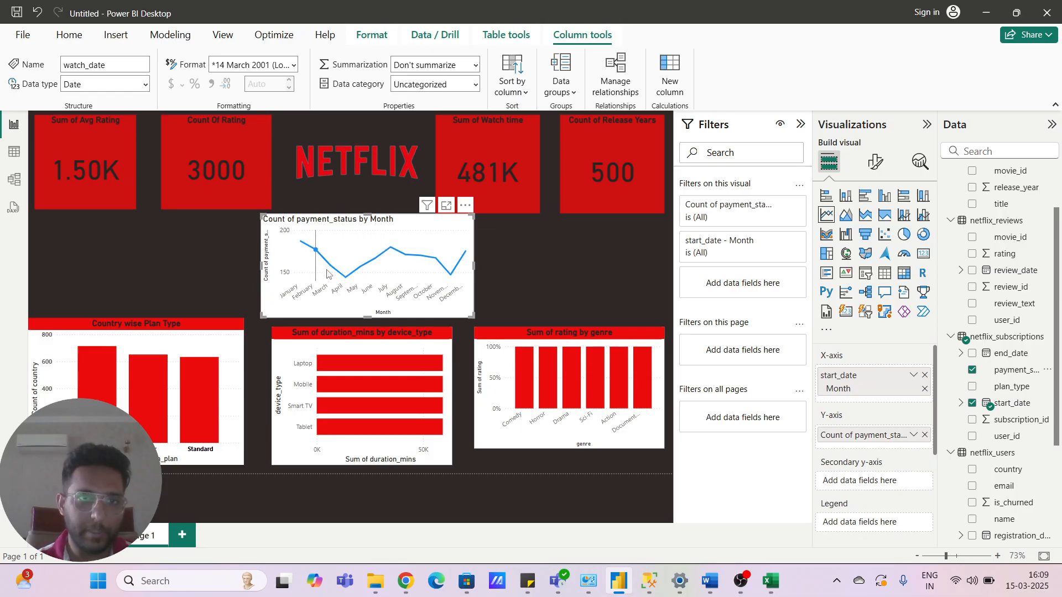
# Step: Copy the Country wise Plan Type chart's formatting onto the line chart with Format painter, and widen the line chart on both sides
pyautogui.click(205, 348)
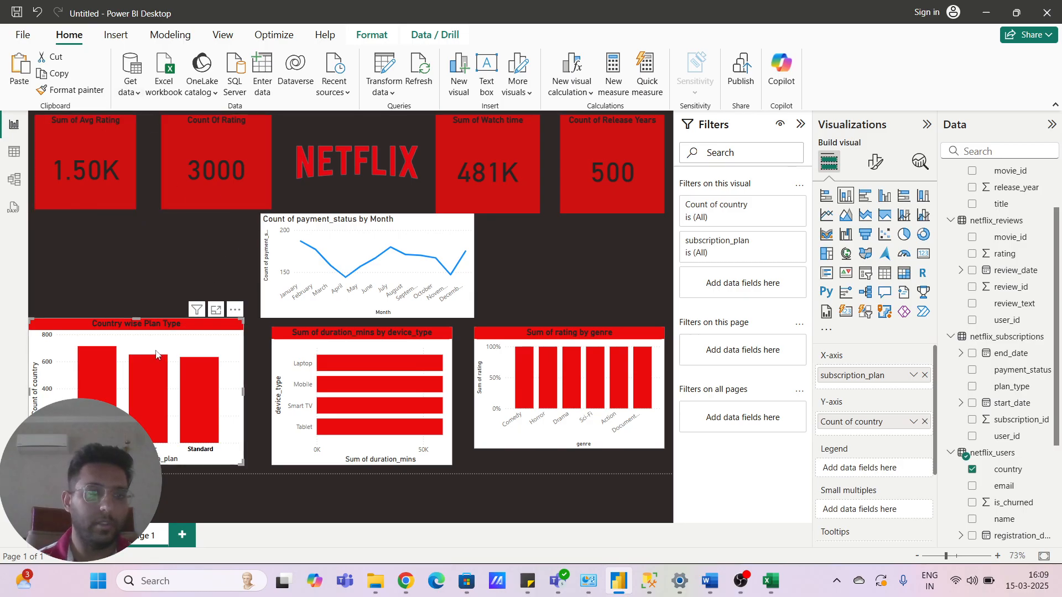
pyautogui.click(70, 90)
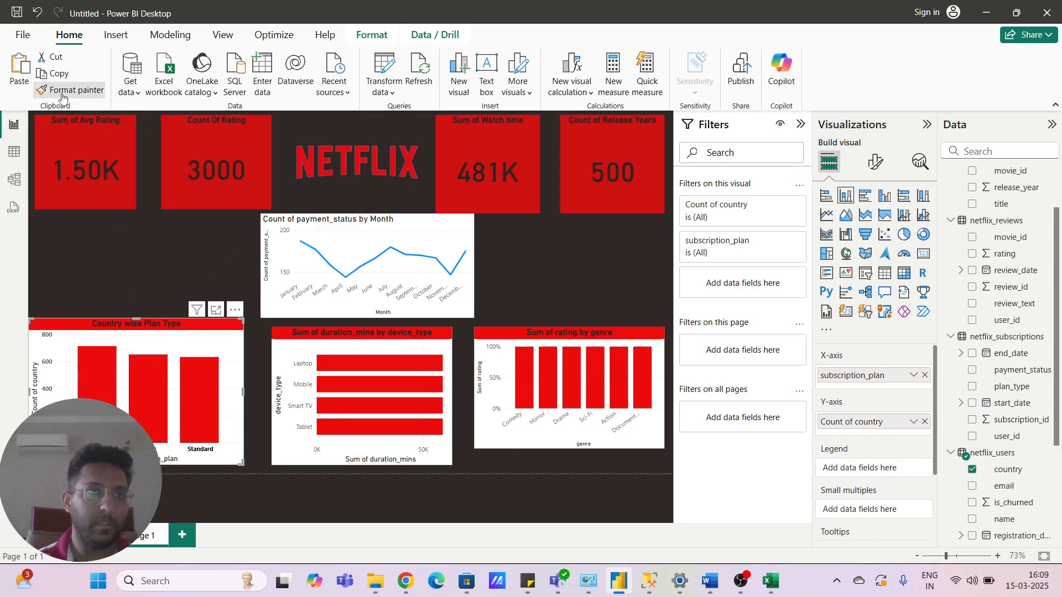
pyautogui.click(345, 241)
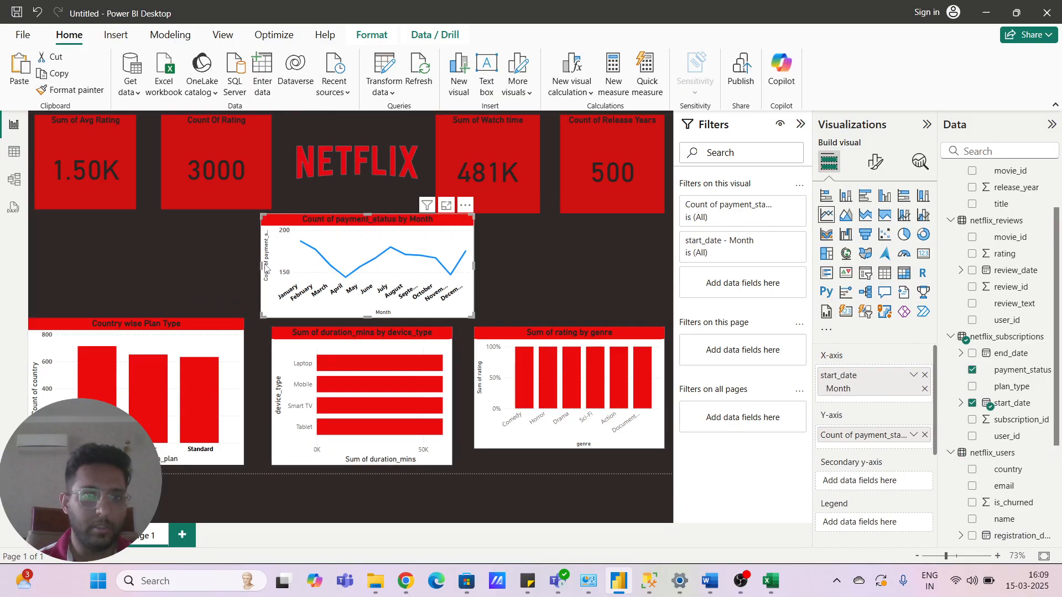
pyautogui.moveTo(259, 265); pyautogui.dragTo(215, 280)
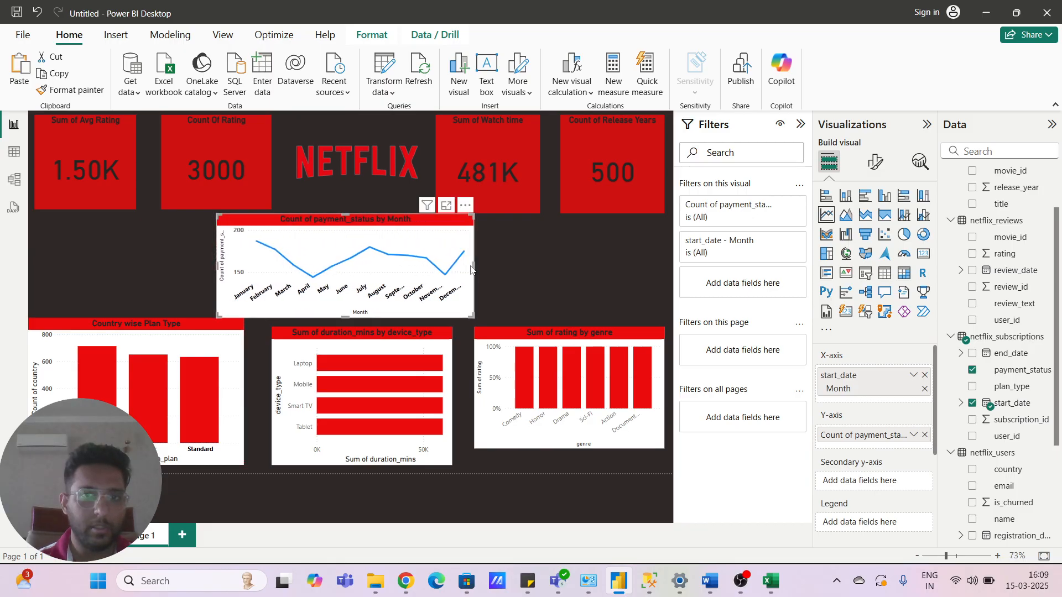
pyautogui.moveTo(473, 266); pyautogui.dragTo(534, 263)
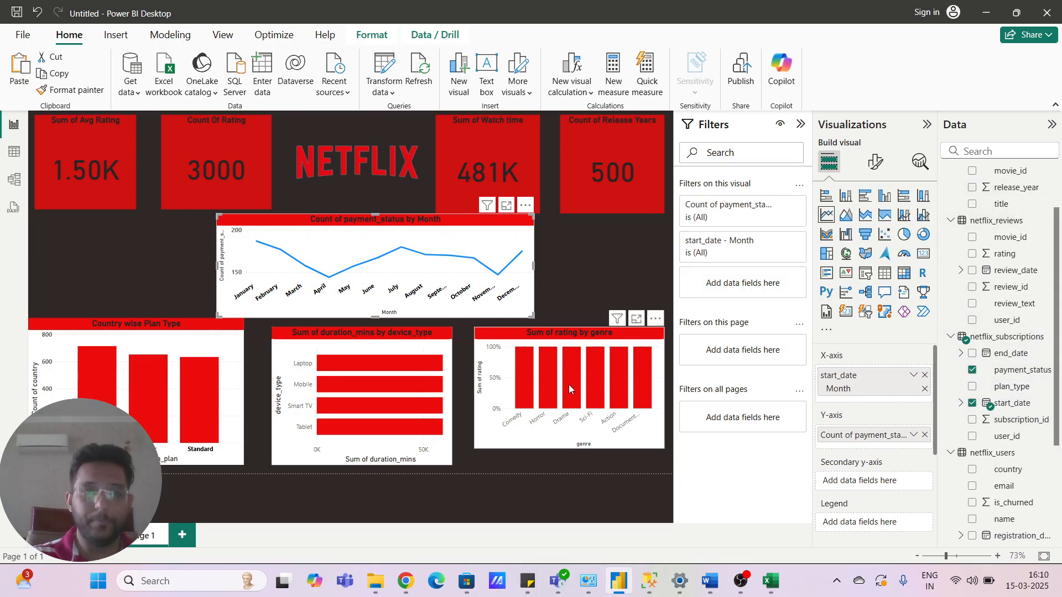
# Step: Move the Sum of rating by genre chart slightly down
pyautogui.click(560, 338)
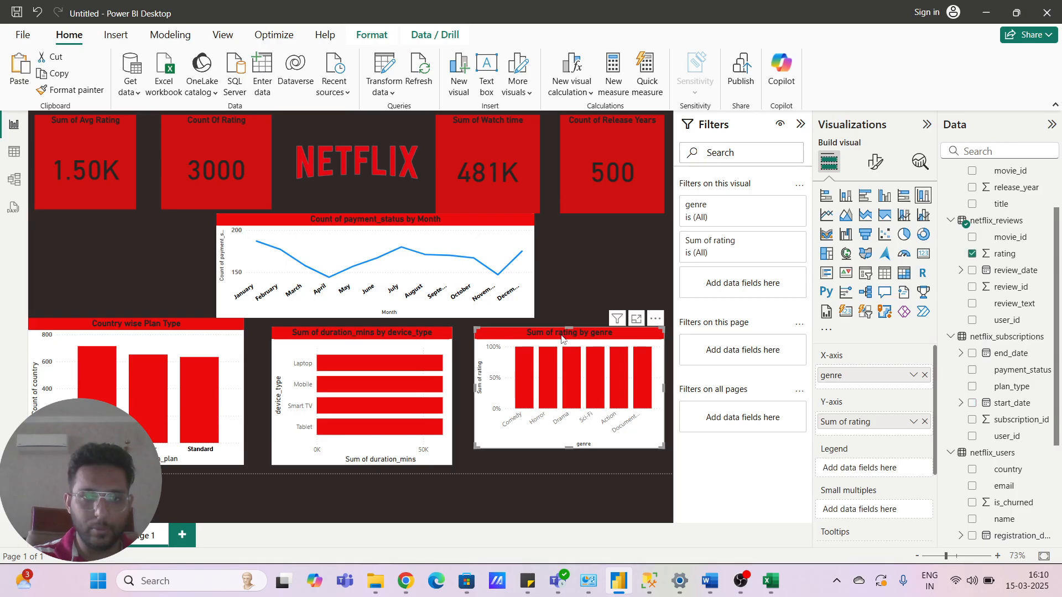
pyautogui.moveTo(562, 337)
pyautogui.mouseDown()
pyautogui.moveTo(566, 353)
pyautogui.moveTo(559, 340)
pyautogui.mouseUp()
pyautogui.click(578, 269)
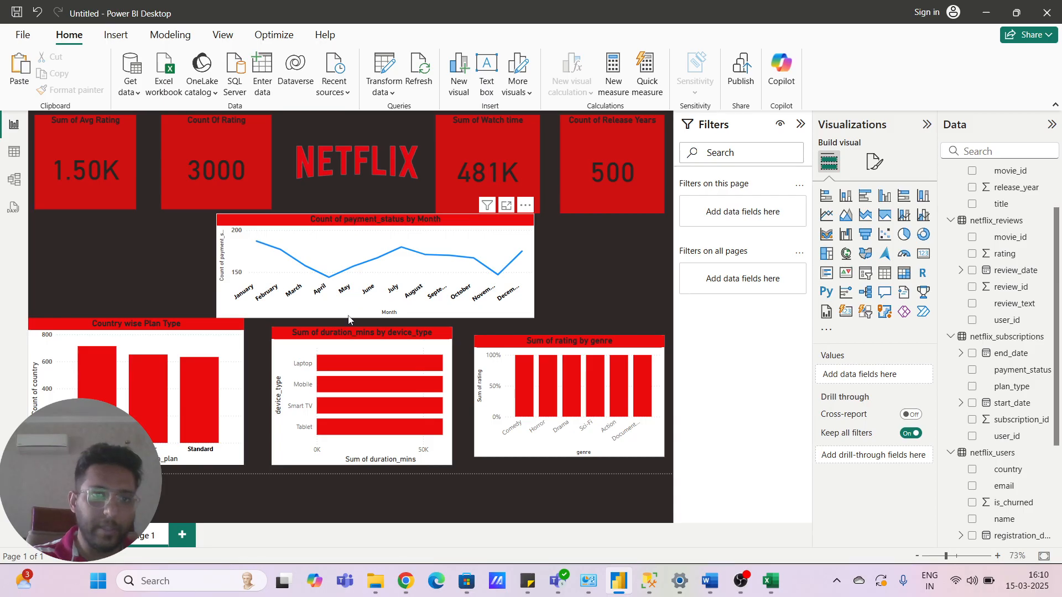
# Step: Widen the payment_status line chart so it spans from beneath the Count Of Rating card to the outer edge of the Sum of Watch time card
pyautogui.click(373, 222)
pyautogui.moveTo(534, 266); pyautogui.dragTo(595, 260)
pyautogui.moveTo(219, 272)
pyautogui.mouseDown()
pyautogui.moveTo(86, 285)
pyautogui.moveTo(205, 276)
pyautogui.mouseUp()
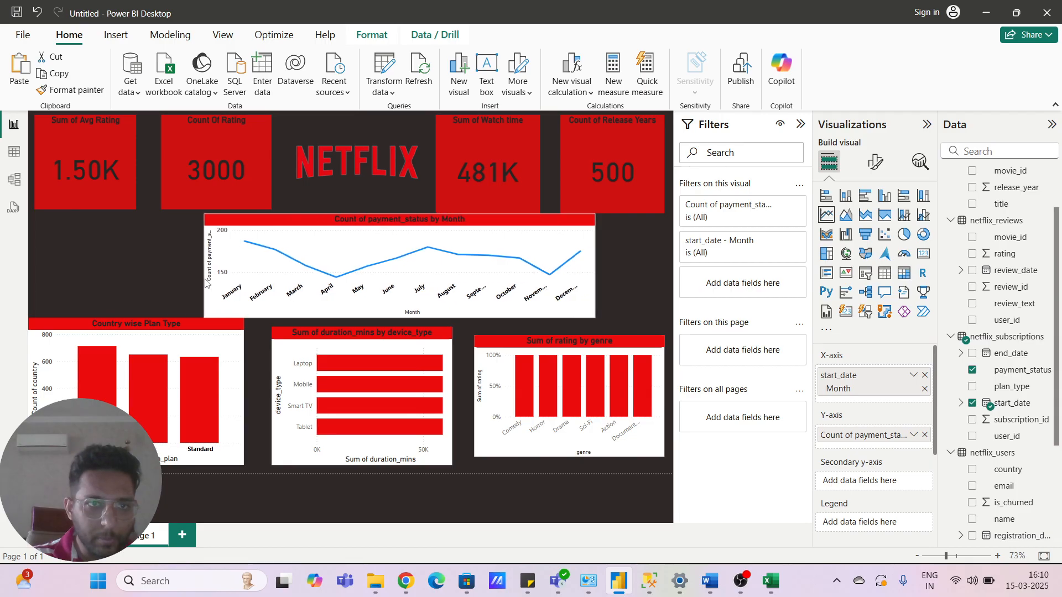
pyautogui.click(609, 268)
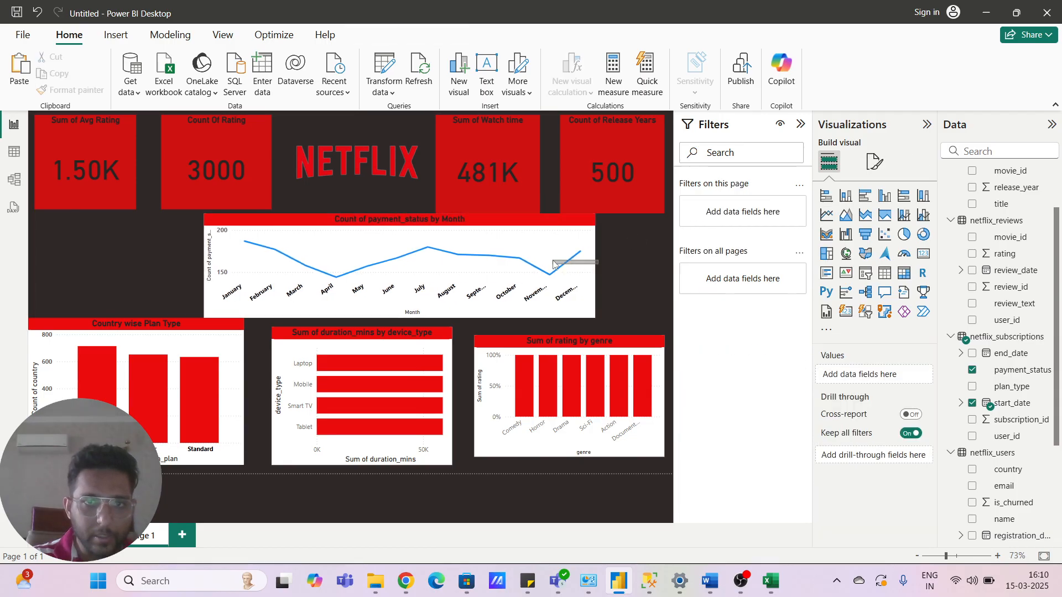
pyautogui.click(595, 274)
pyautogui.moveTo(596, 267); pyautogui.dragTo(539, 270)
pyautogui.click(601, 278)
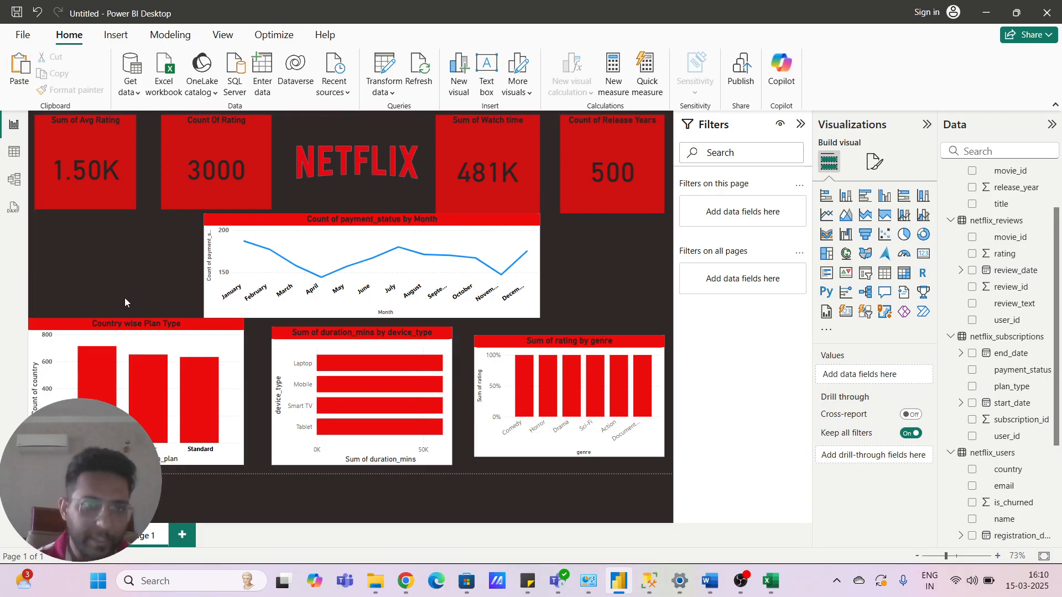
# Step: Set the line color of the payment_status by Month chart to red
pyautogui.click(422, 274)
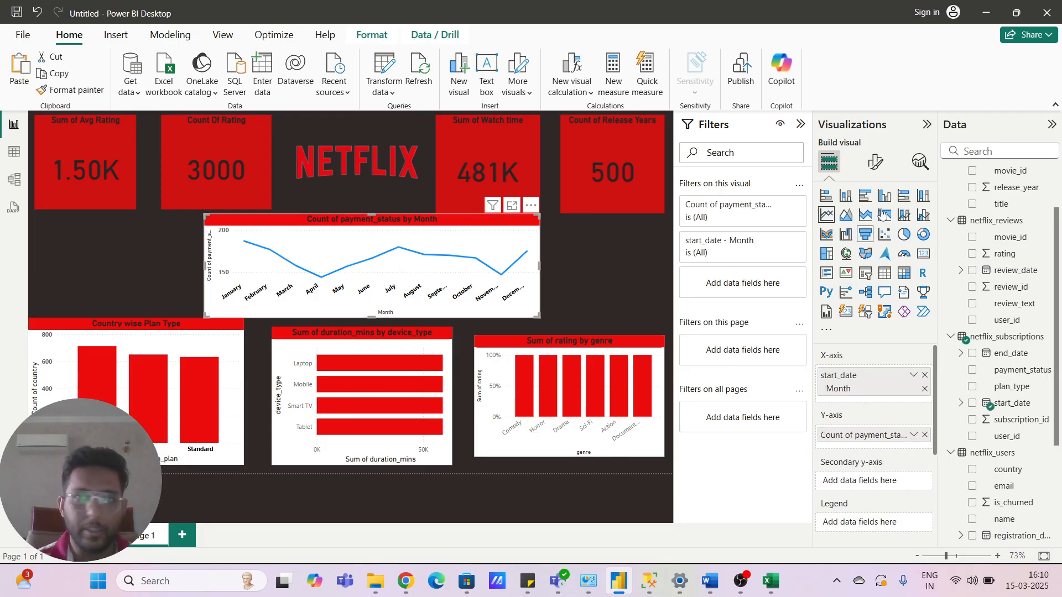
pyautogui.click(875, 161)
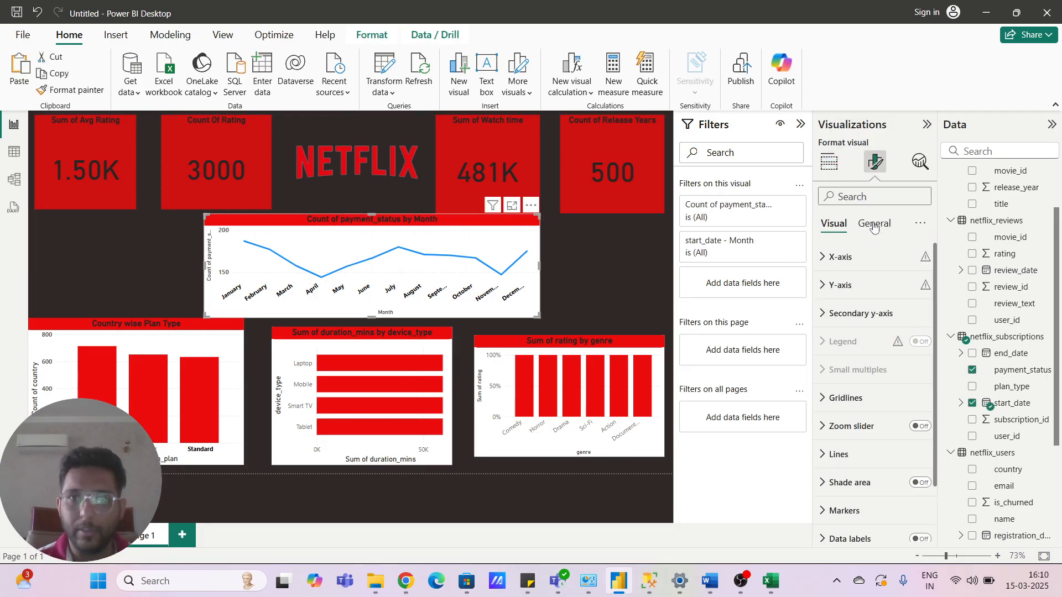
pyautogui.click(853, 286)
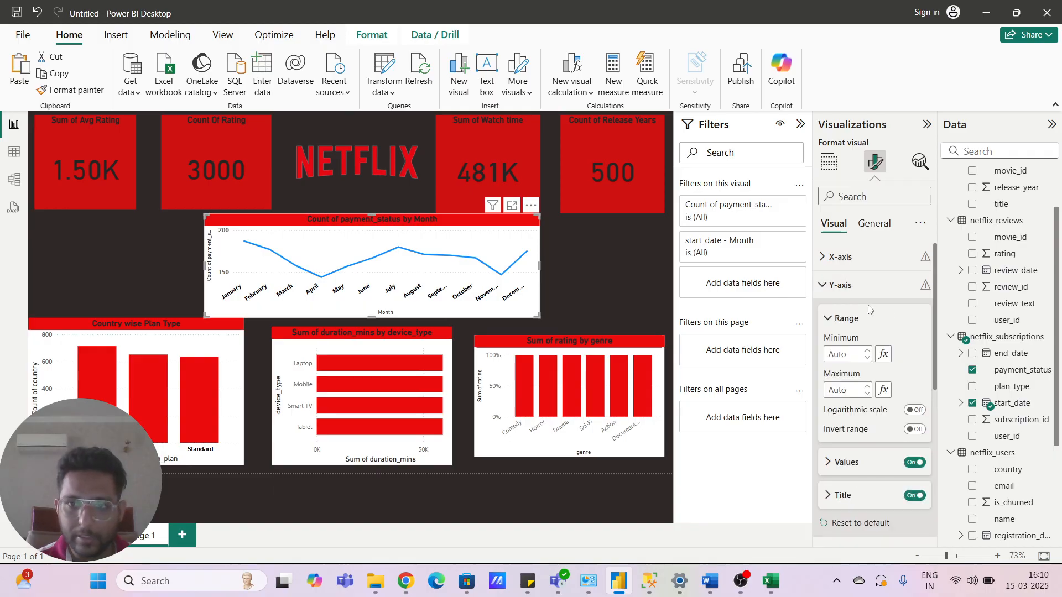
pyautogui.scroll(-3, 868, 308)
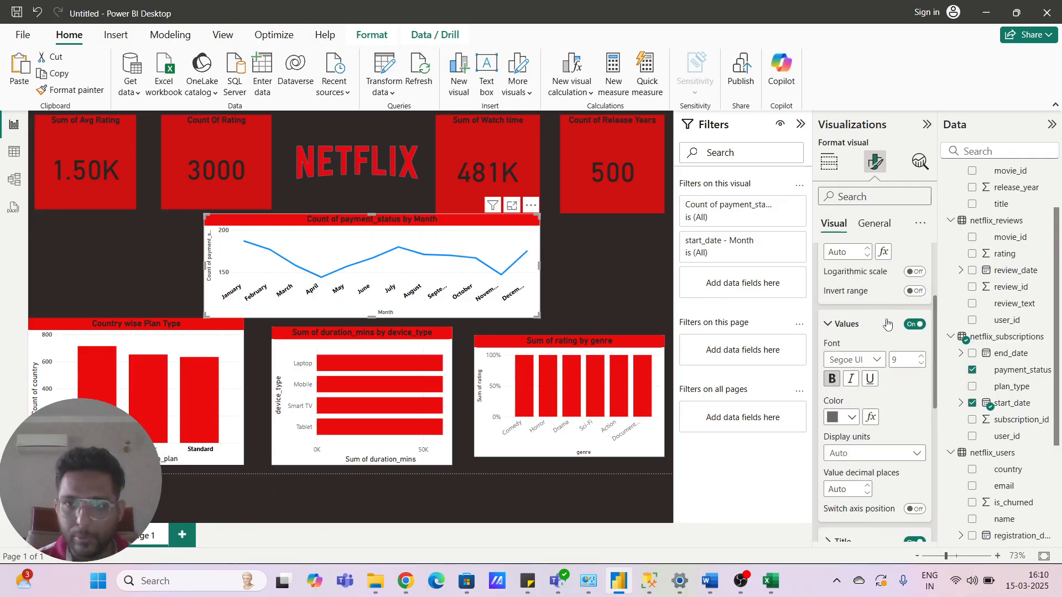
pyautogui.scroll(-1, 886, 328)
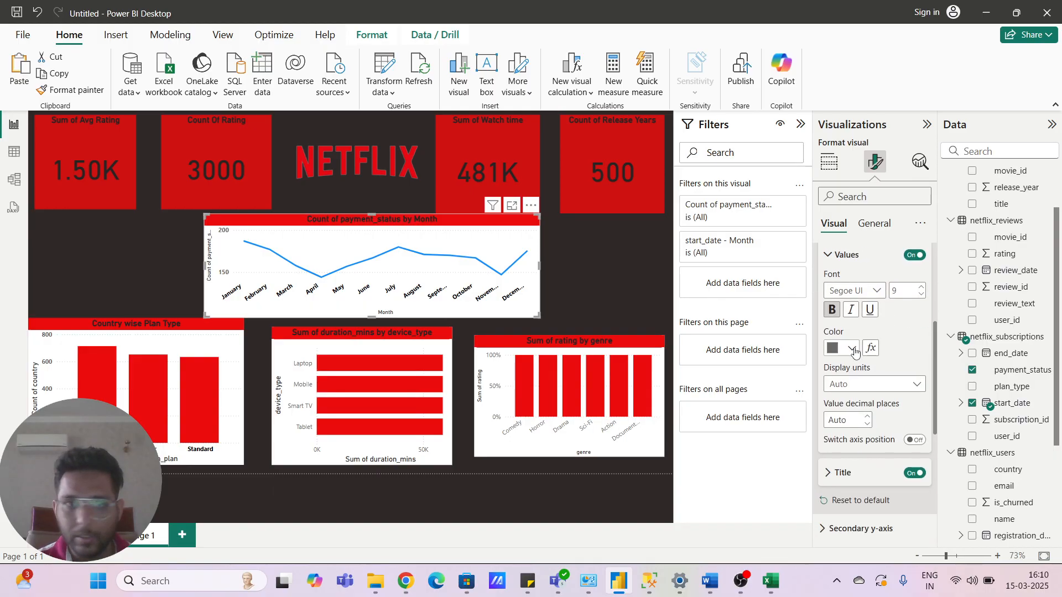
pyautogui.scroll(-1, 873, 331)
pyautogui.scroll(-2, 863, 349)
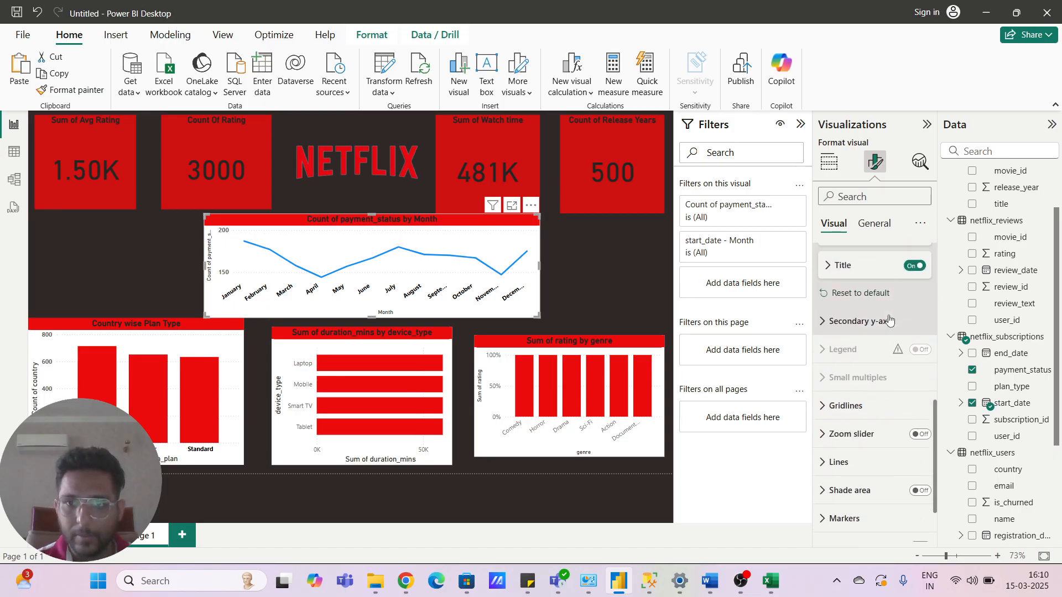
pyautogui.scroll(-1, 861, 351)
pyautogui.click(859, 390)
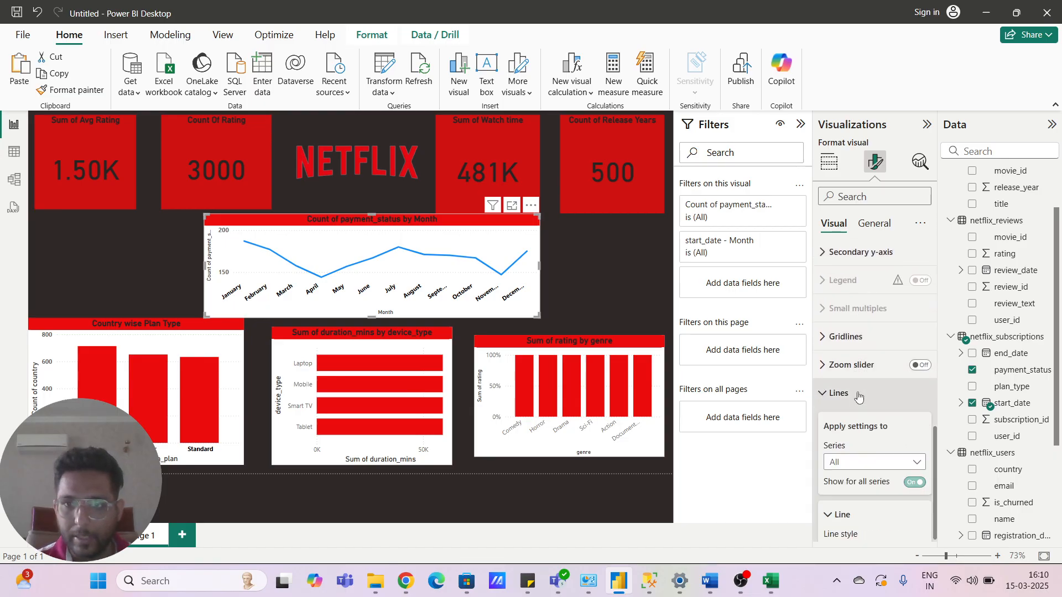
pyautogui.scroll(-3, 860, 374)
pyautogui.scroll(-3, 862, 369)
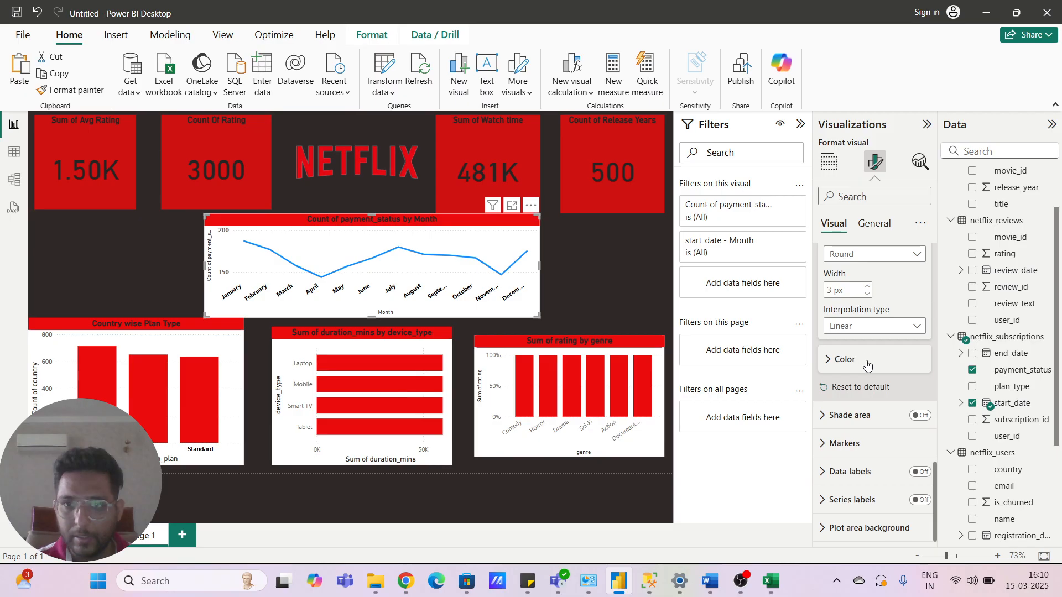
pyautogui.click(866, 364)
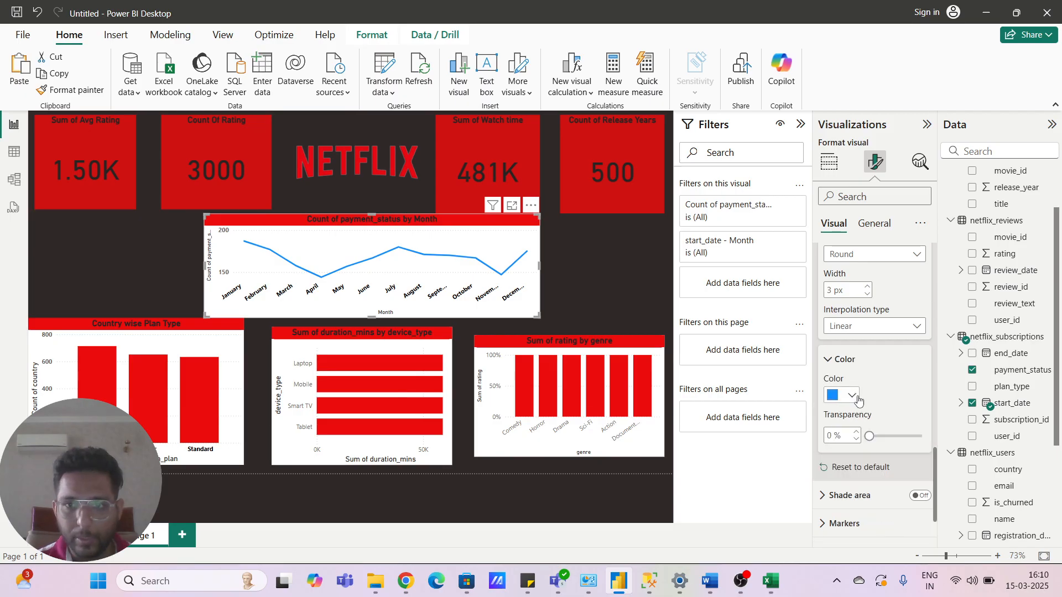
pyautogui.click(855, 397)
pyautogui.click(842, 335)
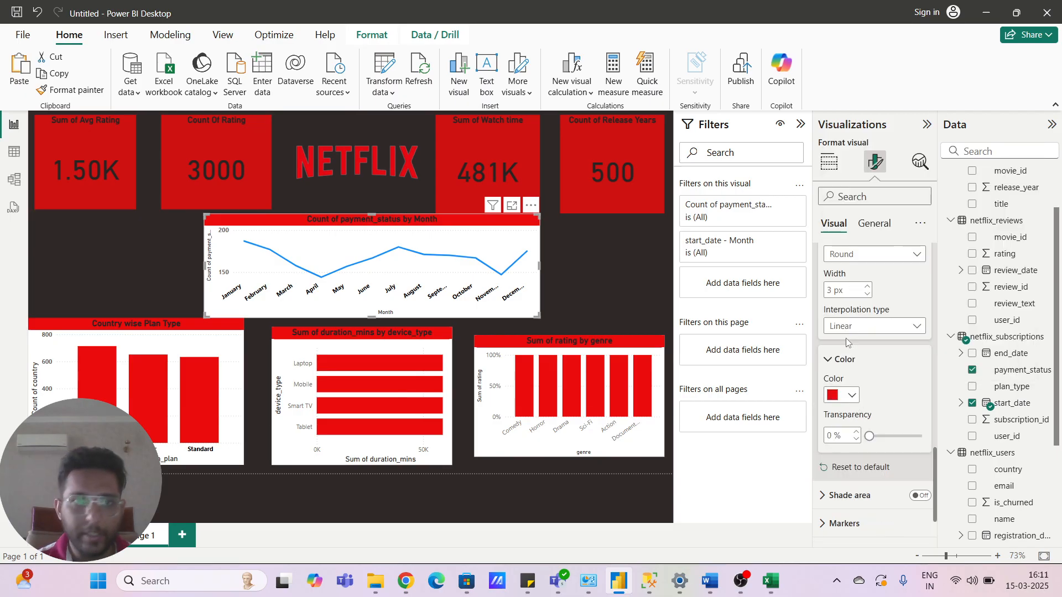
pyautogui.click(593, 281)
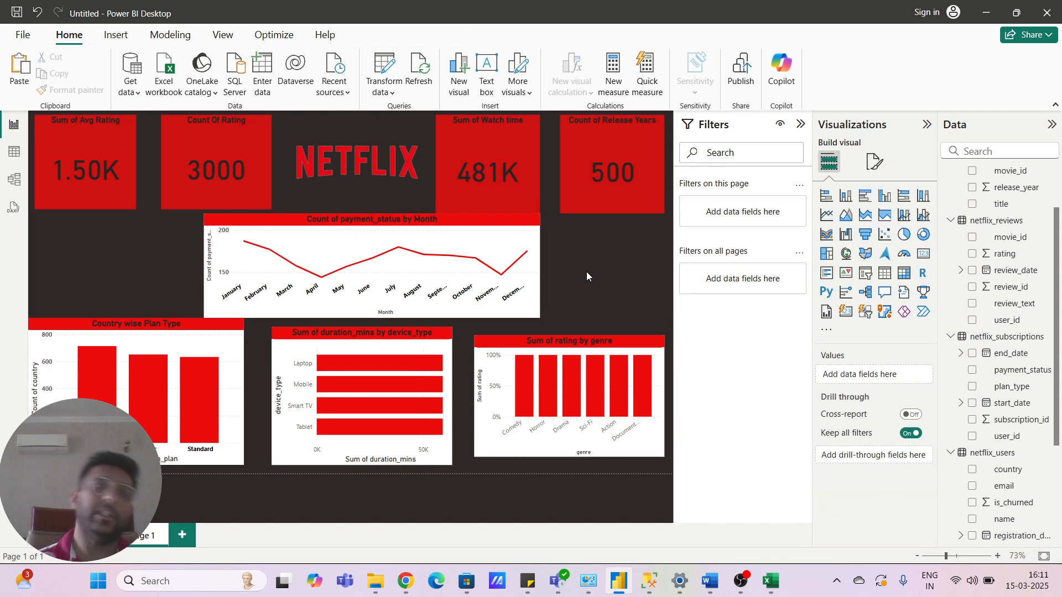
pyautogui.click(319, 228)
pyautogui.click(362, 251)
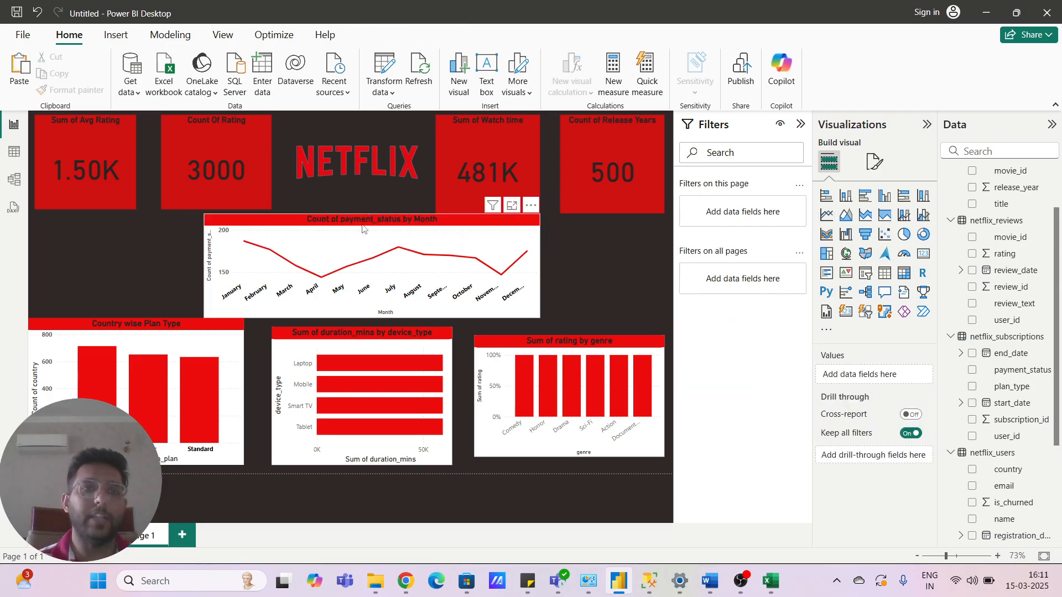
pyautogui.click(363, 228)
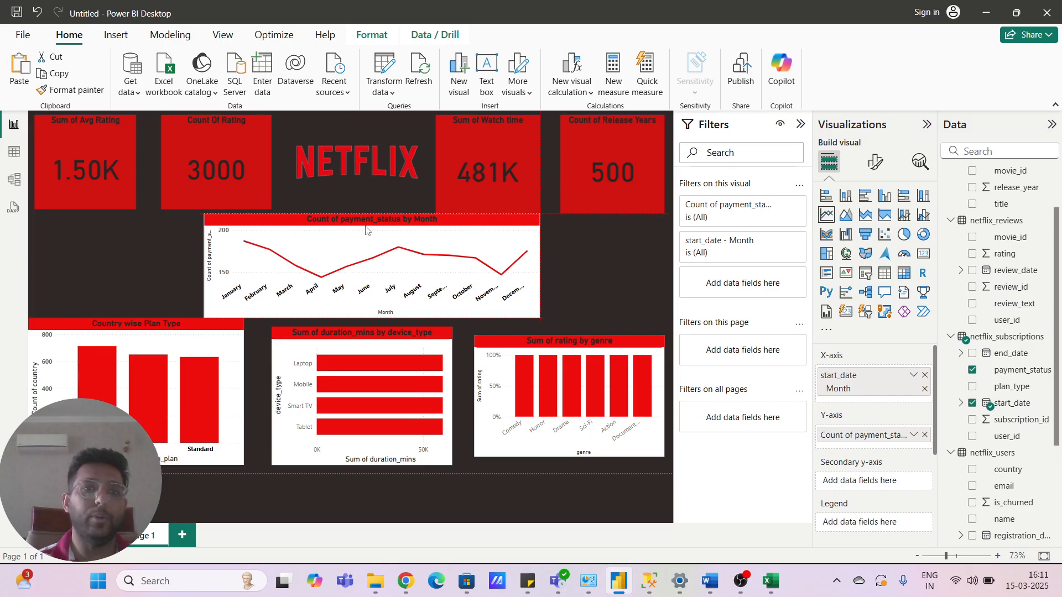
pyautogui.click(592, 262)
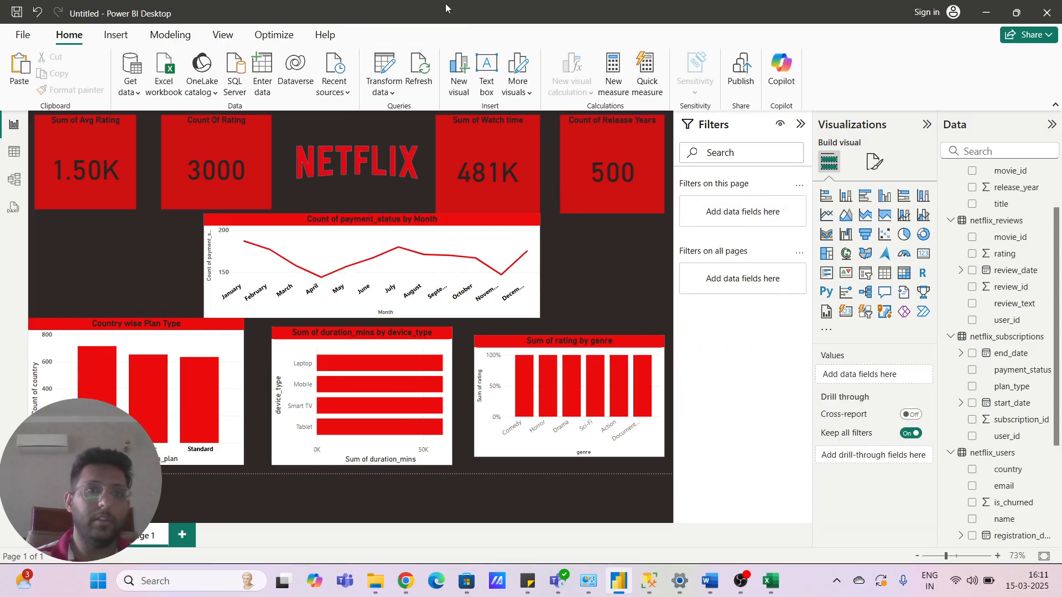
# Step: Snip a screenshot of the dashboard page, check the Downloads folder in File Explorer for it, and return to Power BI
pyautogui.press('super+shift+s')
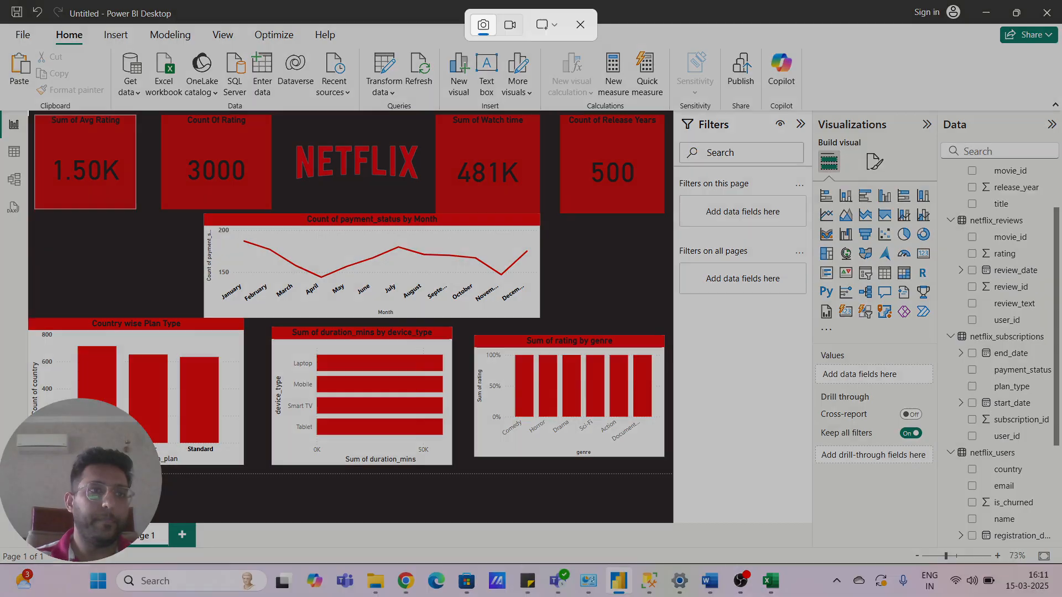
pyautogui.moveTo(29, 109); pyautogui.dragTo(669, 523)
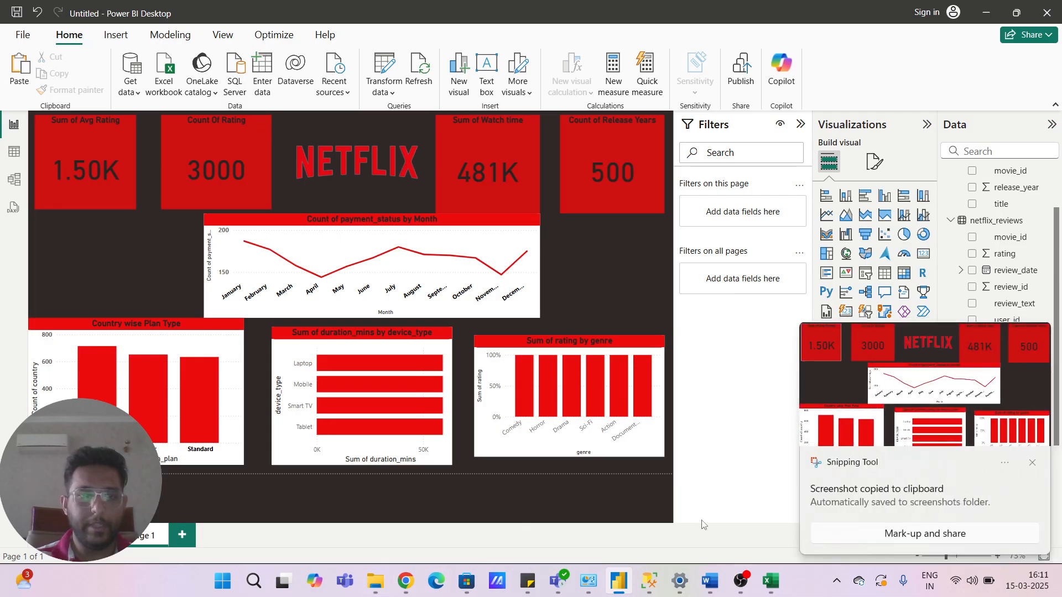
pyautogui.click(988, 15)
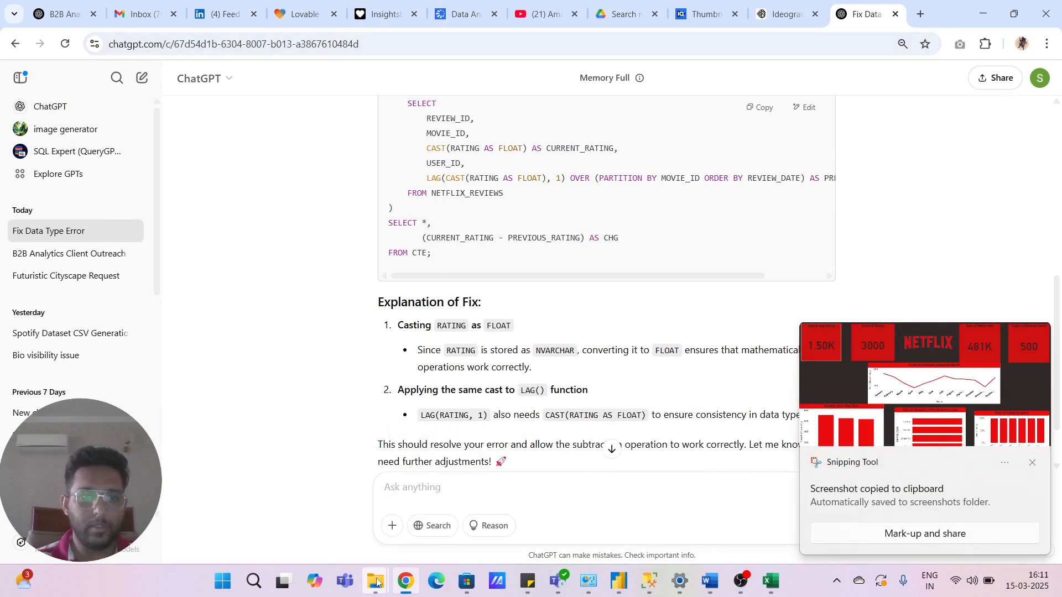
pyautogui.moveTo(376, 580)
pyautogui.click(299, 509)
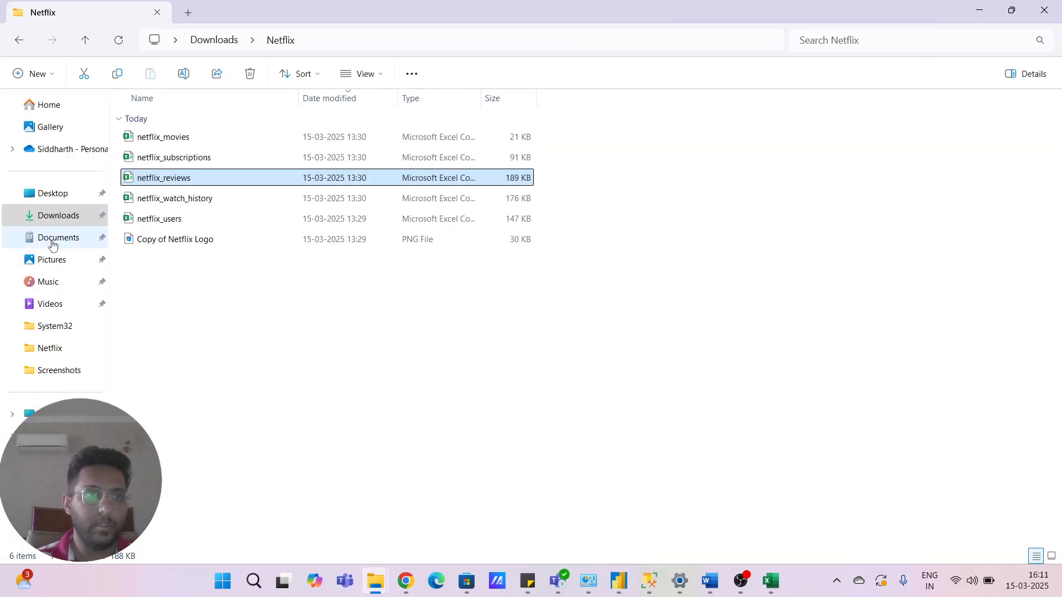
pyautogui.click(52, 221)
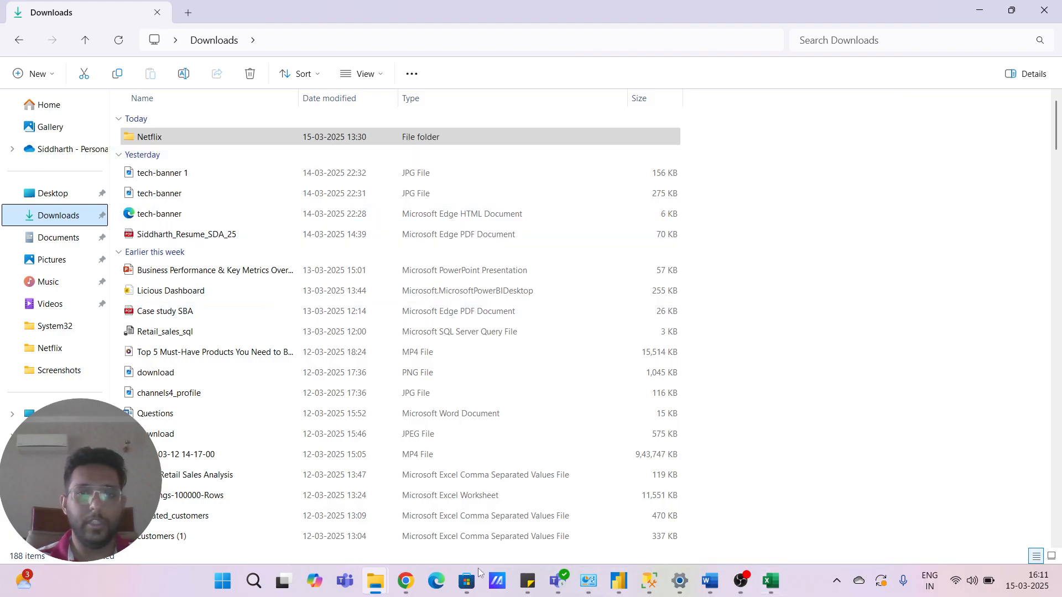
pyautogui.click(979, 15)
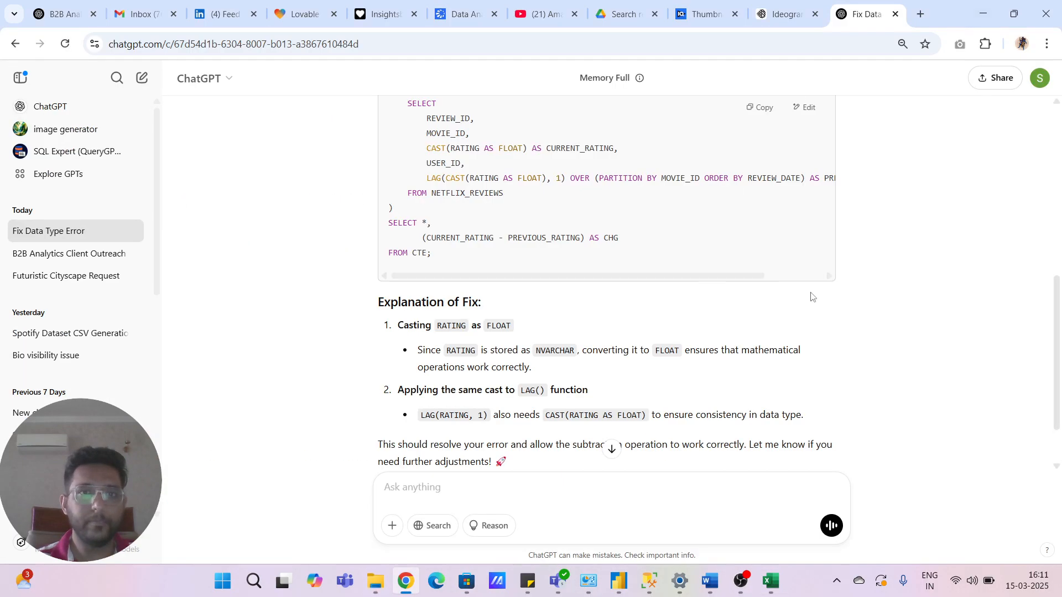
pyautogui.click(984, 14)
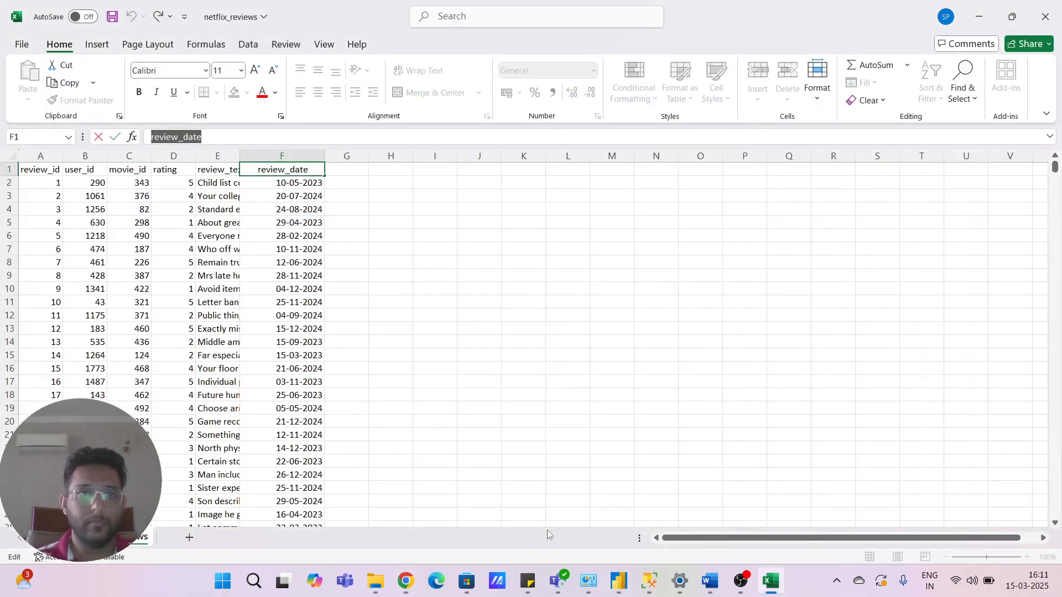
pyautogui.click(627, 588)
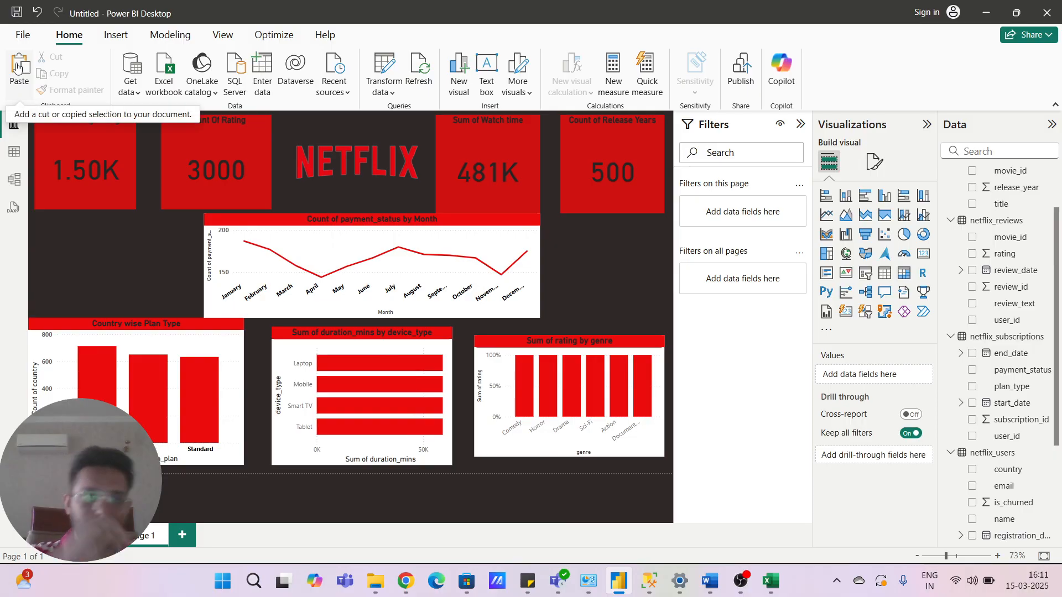
# Step: Capture a screenshot of the whole dashboard page, from the Sum of Avg Rating card to the canvas's lower edge, and open it in Snipping Tool
pyautogui.press('super+shift+s')
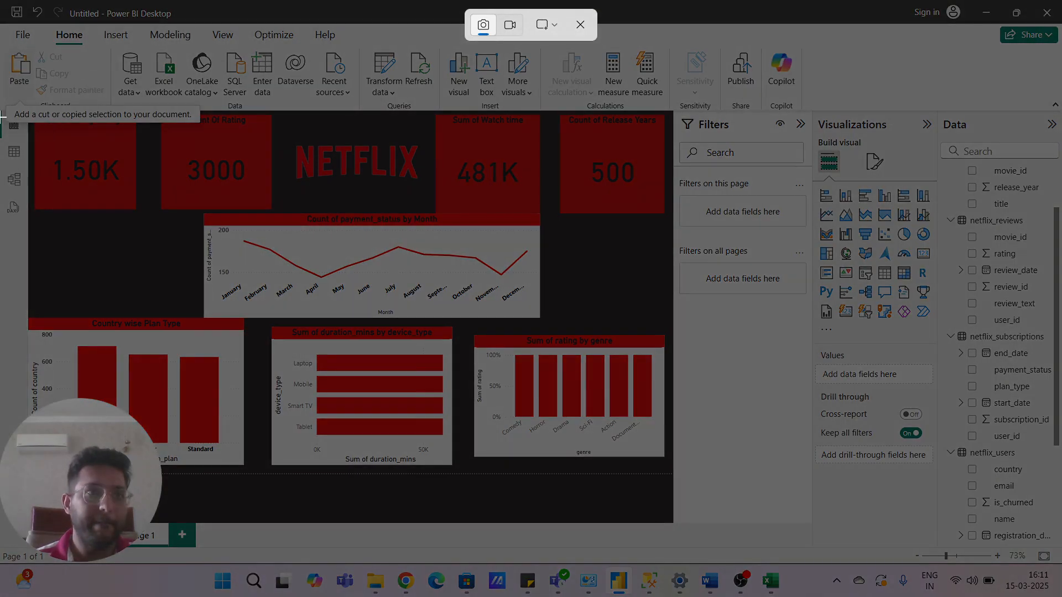
pyautogui.press('Escape')
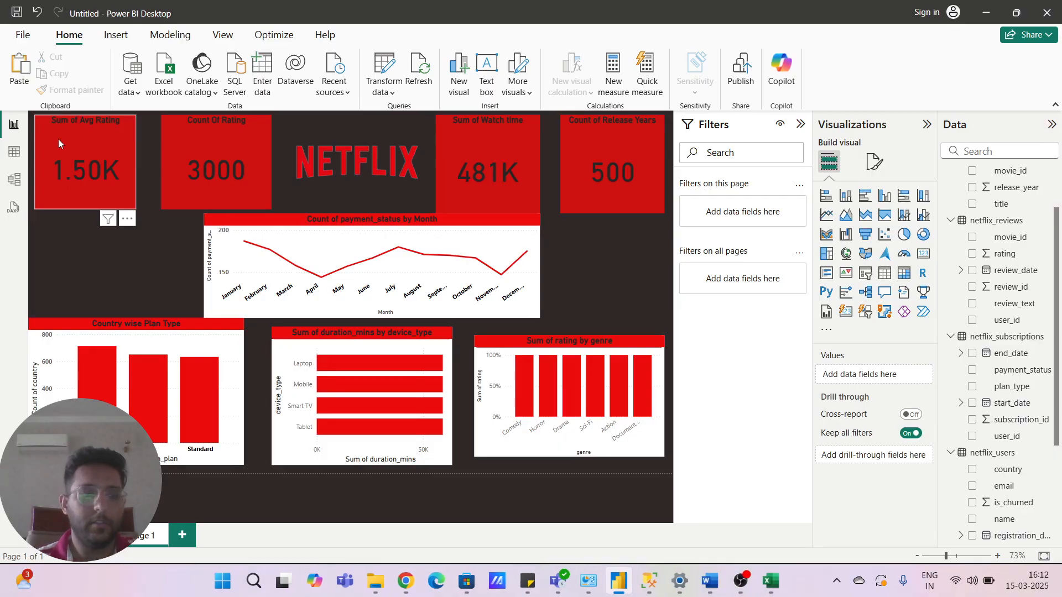
pyautogui.press('super+shift+s')
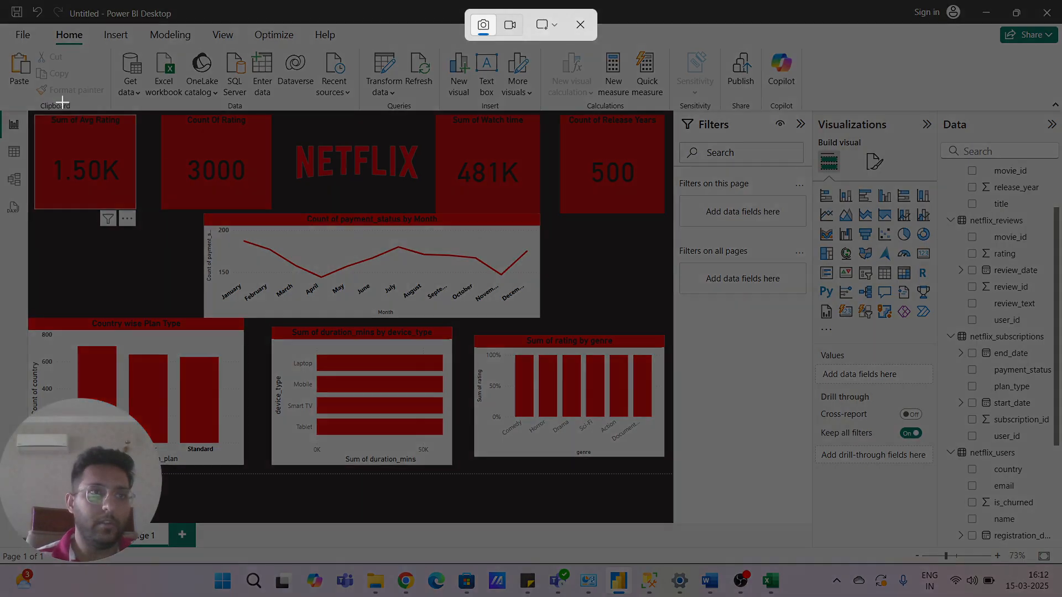
pyautogui.moveTo(48, 148); pyautogui.dragTo(675, 522)
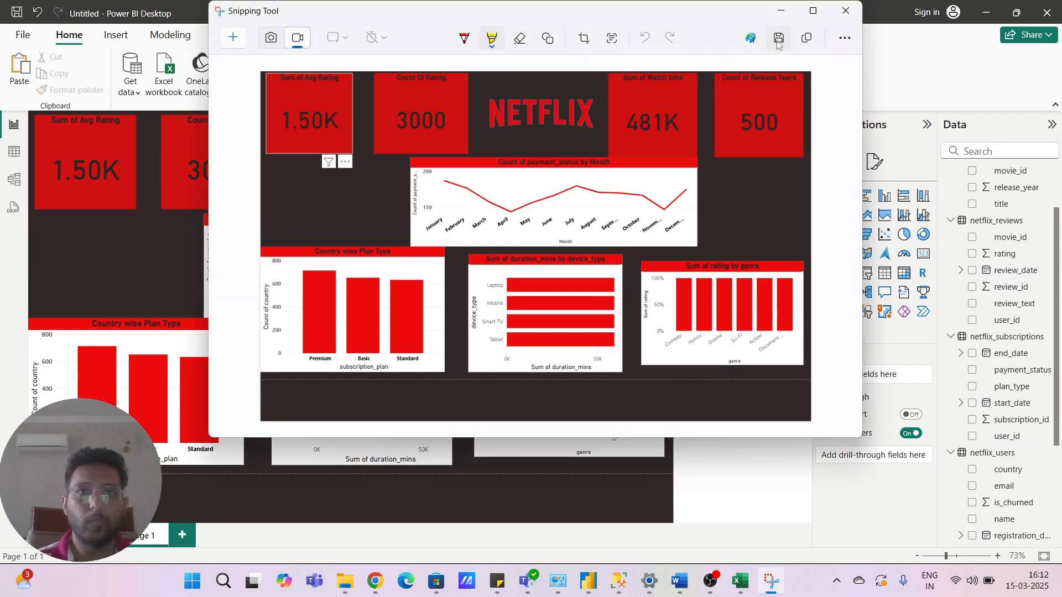
# Step: Save the captured screenshot as a PNG named "netflix dashboard" in the Downloads folder, and close Snipping Tool
pyautogui.click(774, 46)
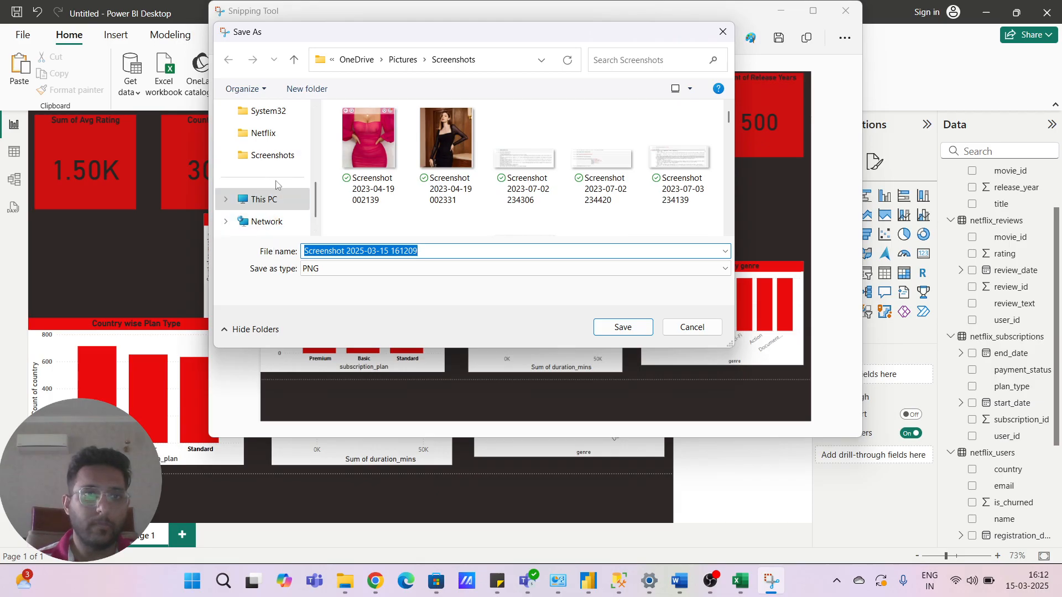
pyautogui.scroll(5, 268, 213)
pyautogui.click(271, 225)
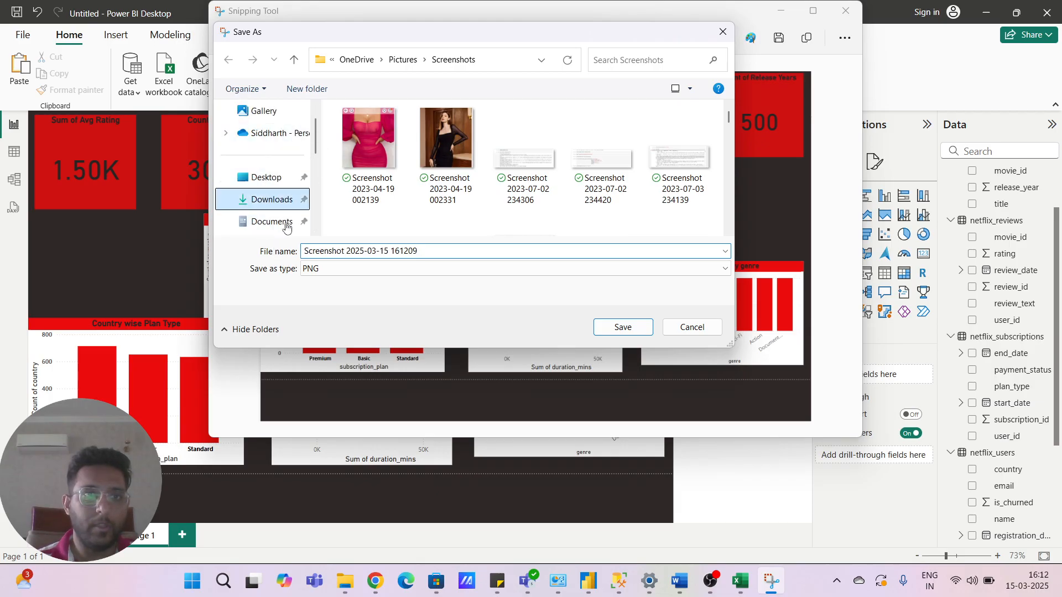
pyautogui.click(448, 251)
pyautogui.press('BackSpace')
pyautogui.write('net')
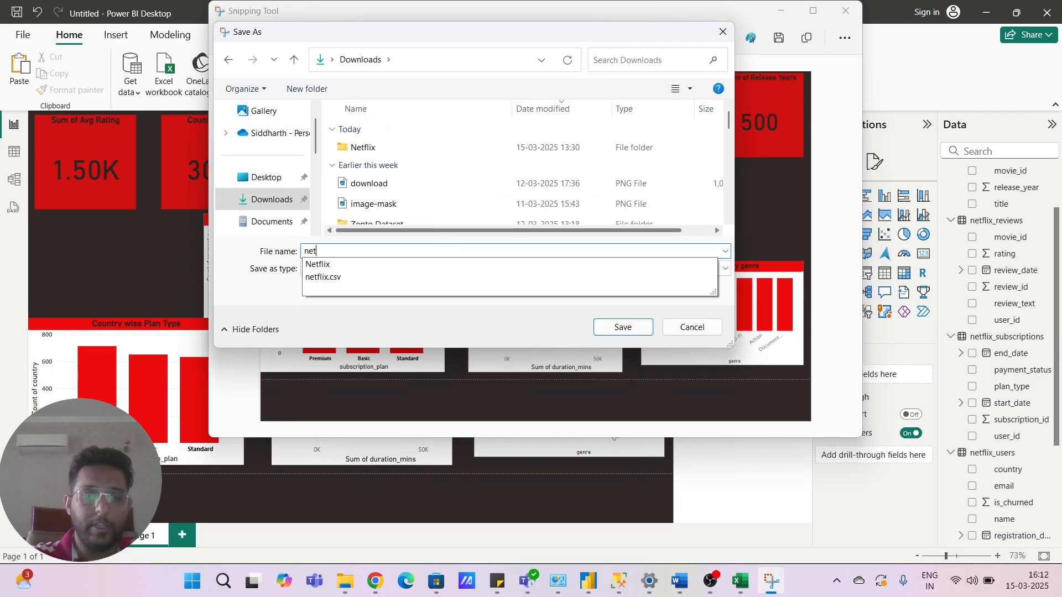
pyautogui.write('flix dashboard')
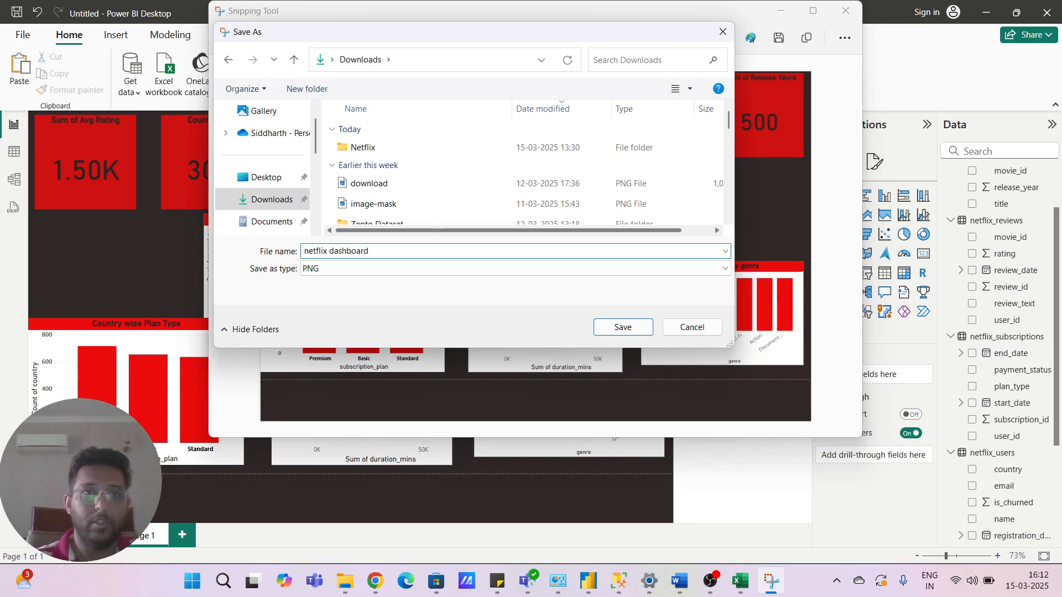
pyautogui.click(622, 330)
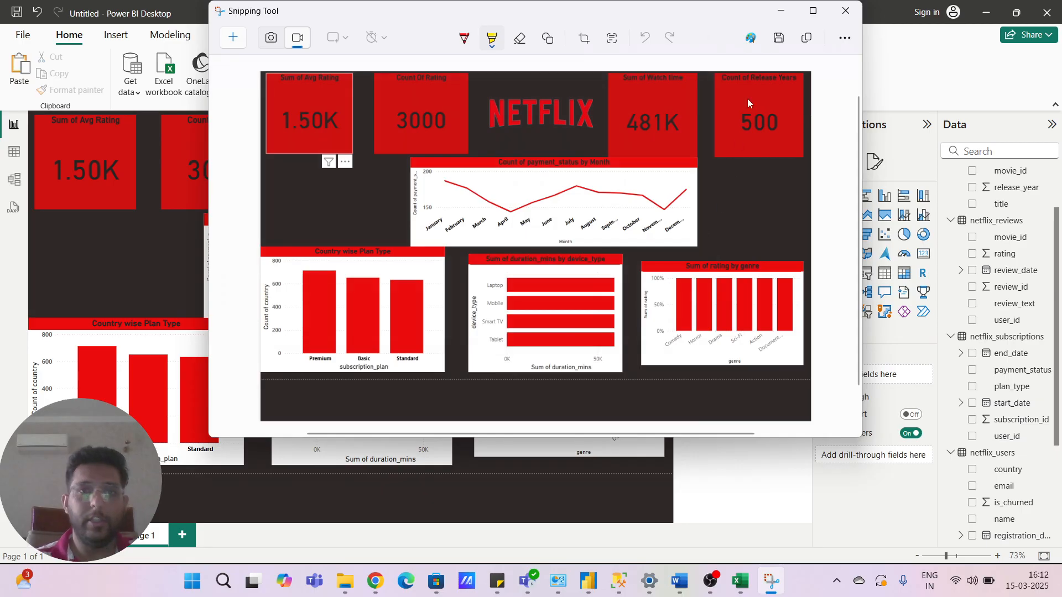
pyautogui.click(845, 11)
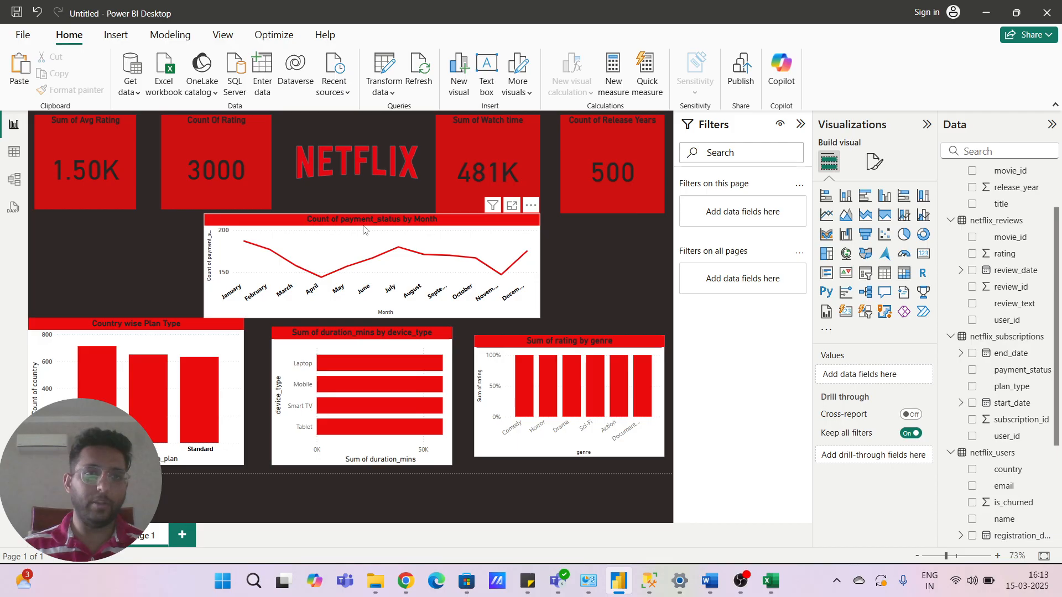
# Step: Move the Count of payment_status by Month chart to the right until its edge lies beneath the Count of Release Years card
pyautogui.moveTo(322, 234); pyautogui.dragTo(378, 223)
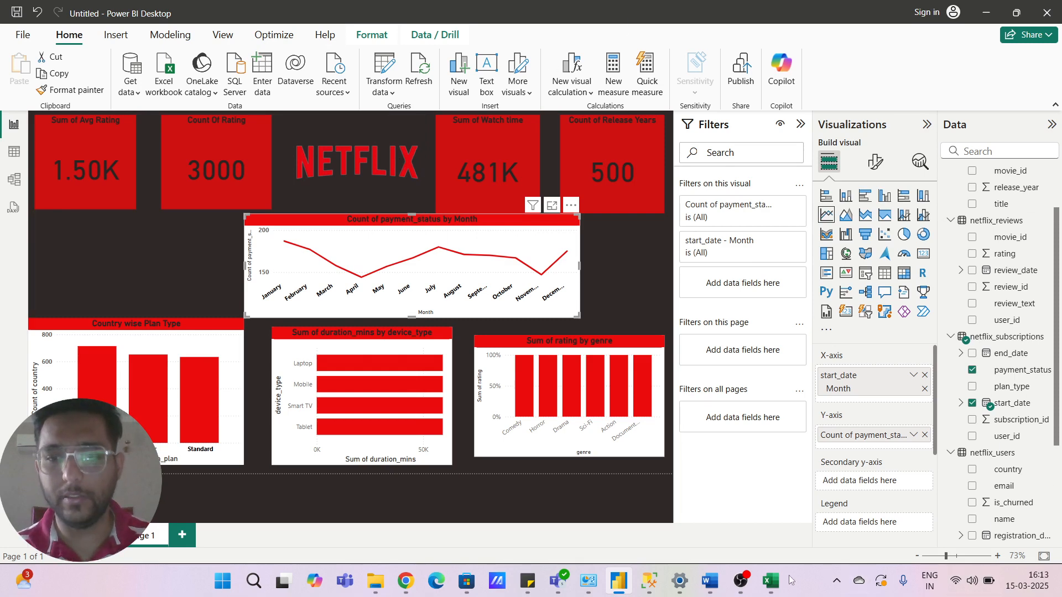
pyautogui.click(742, 582)
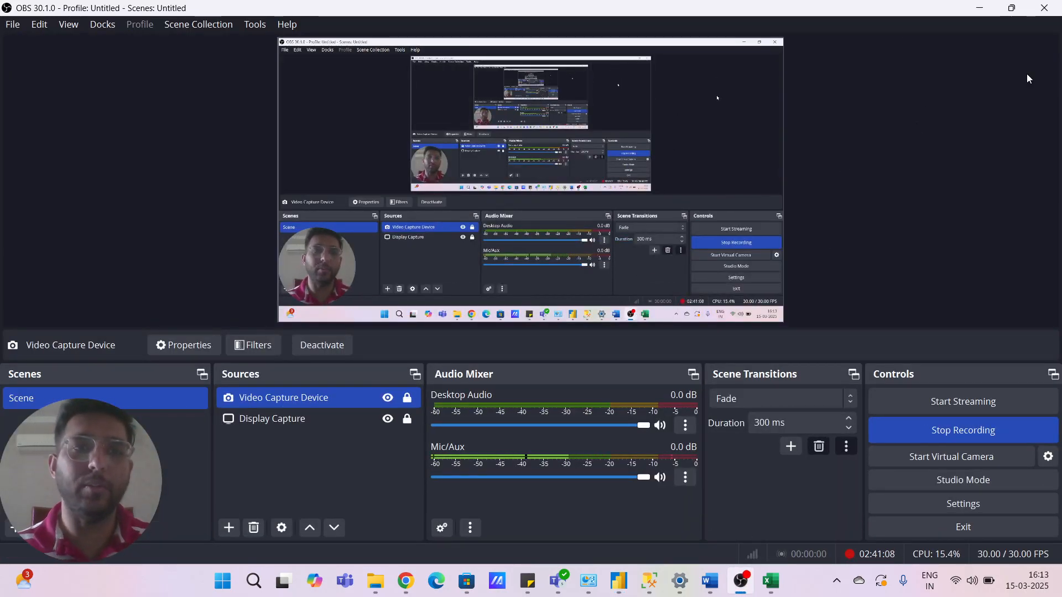
pyautogui.click(983, 12)
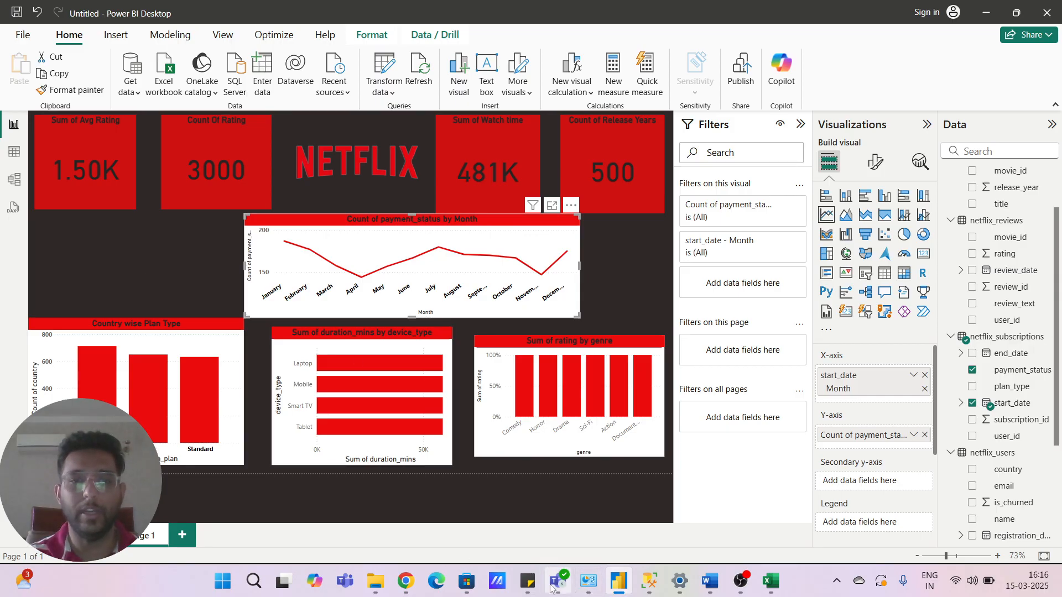
# Step: Switch to Chrome, refresh the LinkedIn feed, view the account's own profile page without the open chat, and return to Power BI
pyautogui.click(412, 583)
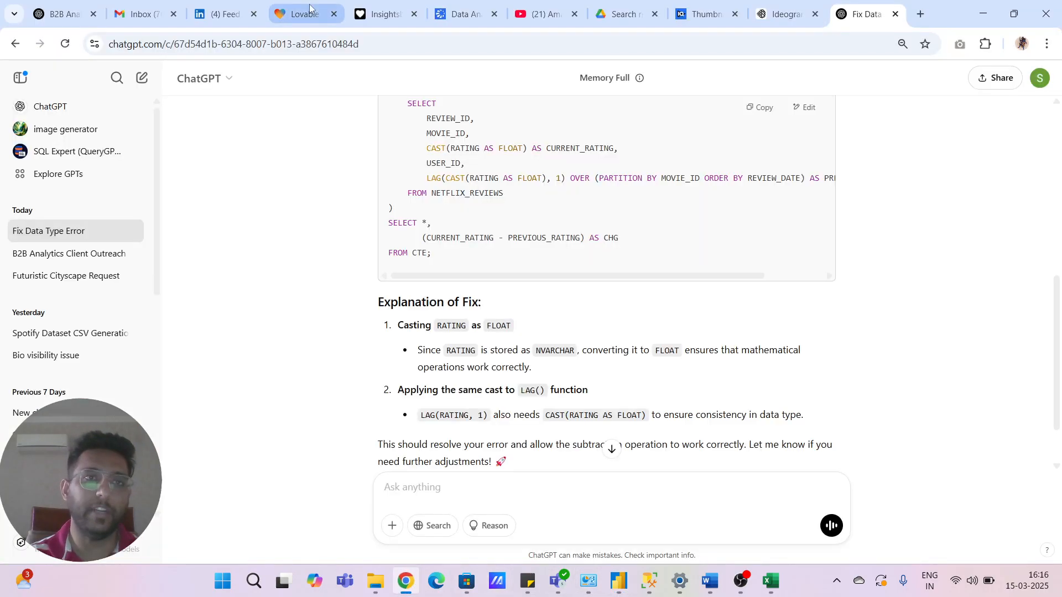
pyautogui.click(223, 14)
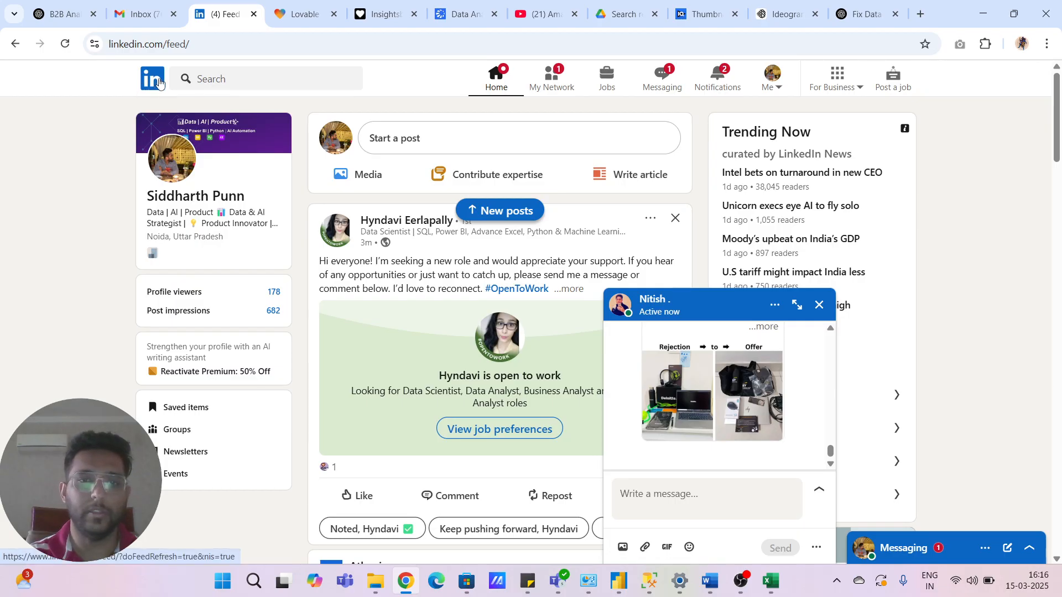
pyautogui.click(156, 82)
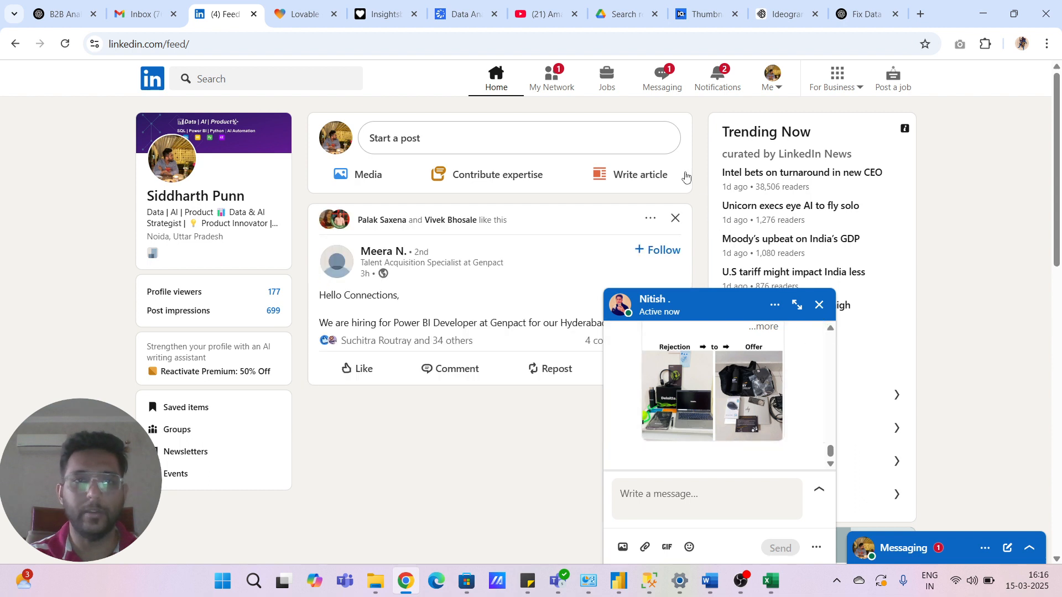
pyautogui.click(177, 174)
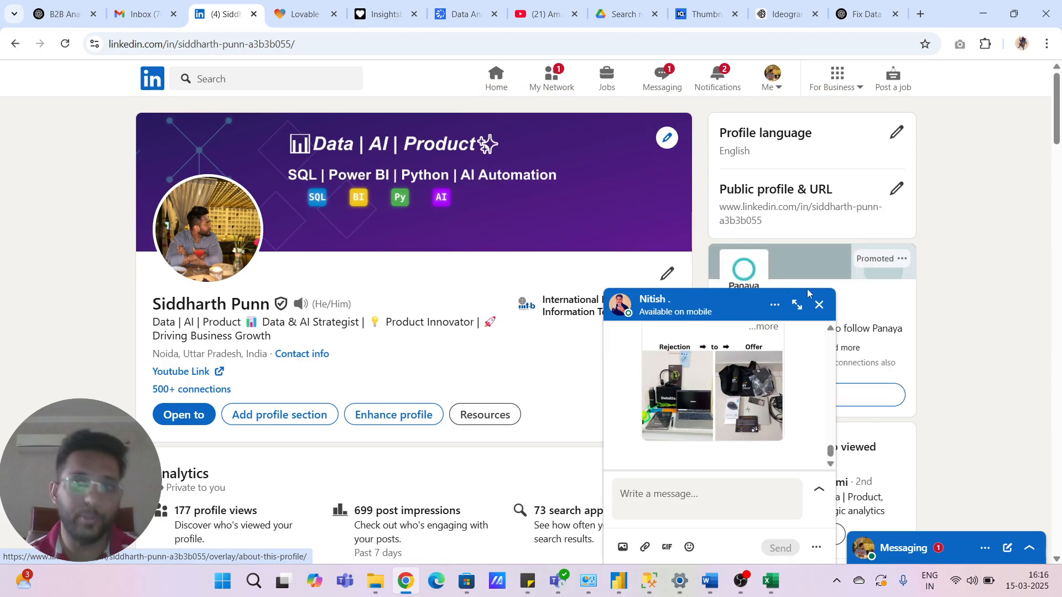
pyautogui.click(820, 305)
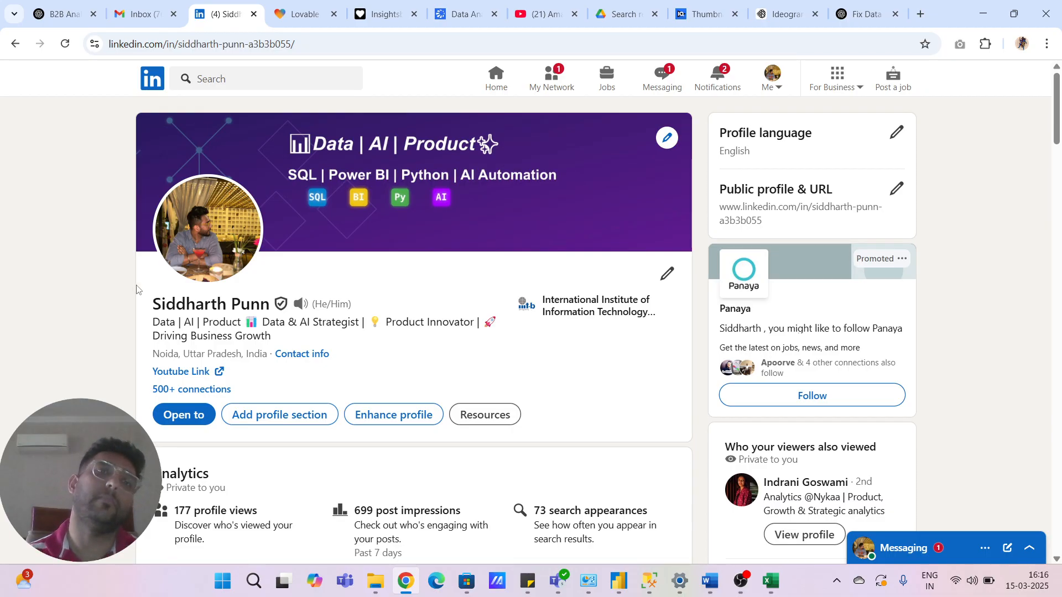
pyautogui.click(984, 14)
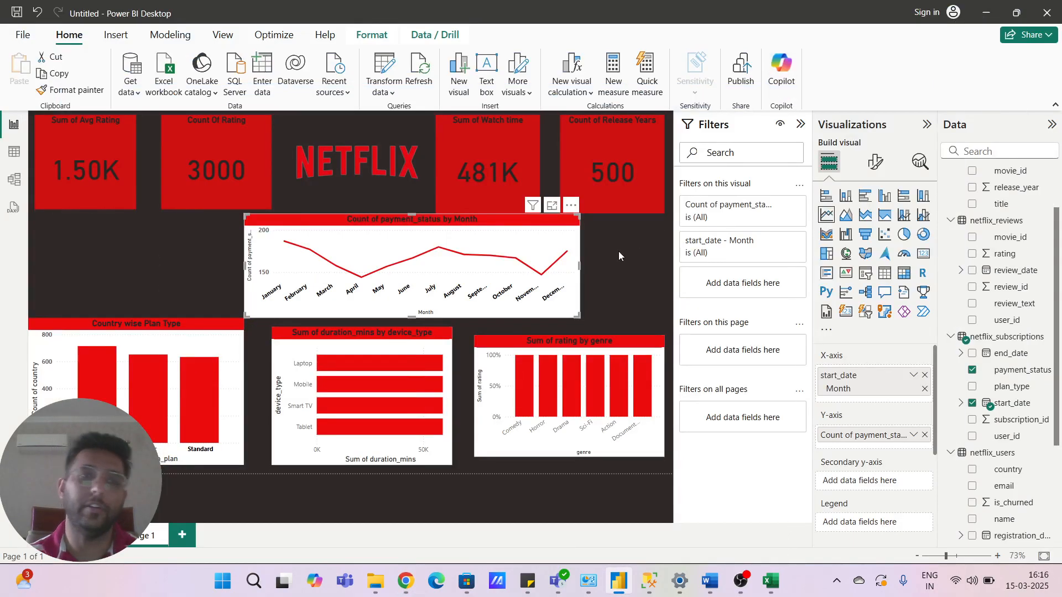